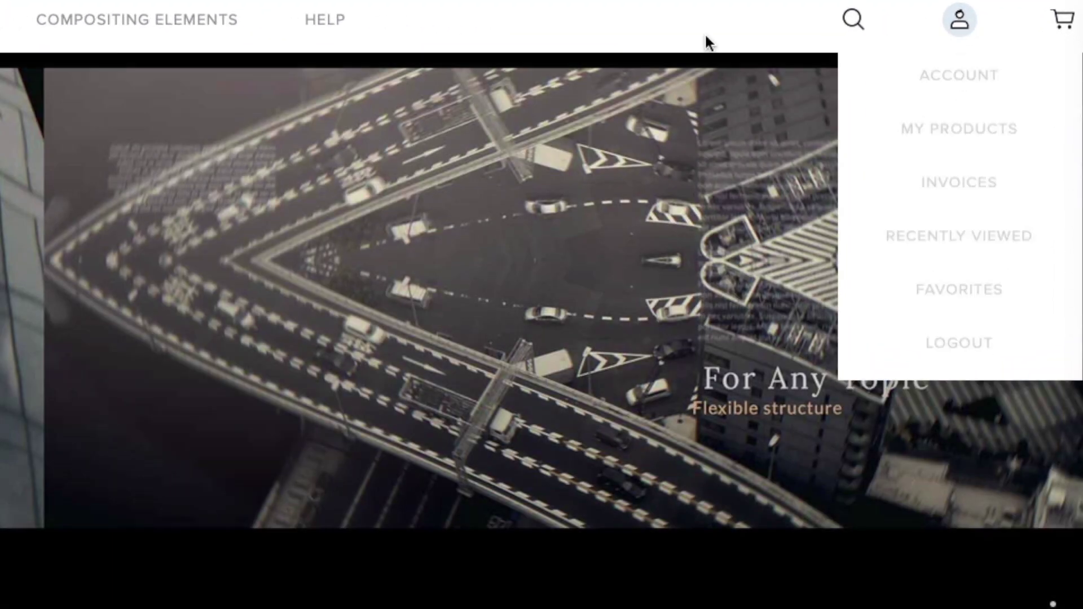
- Show the MotionVFX HELP dropdown listing FAQ, mInstaller, Affiliate Program and About Us
{"action": "mouse_move", "coordinate": [325, 20]}
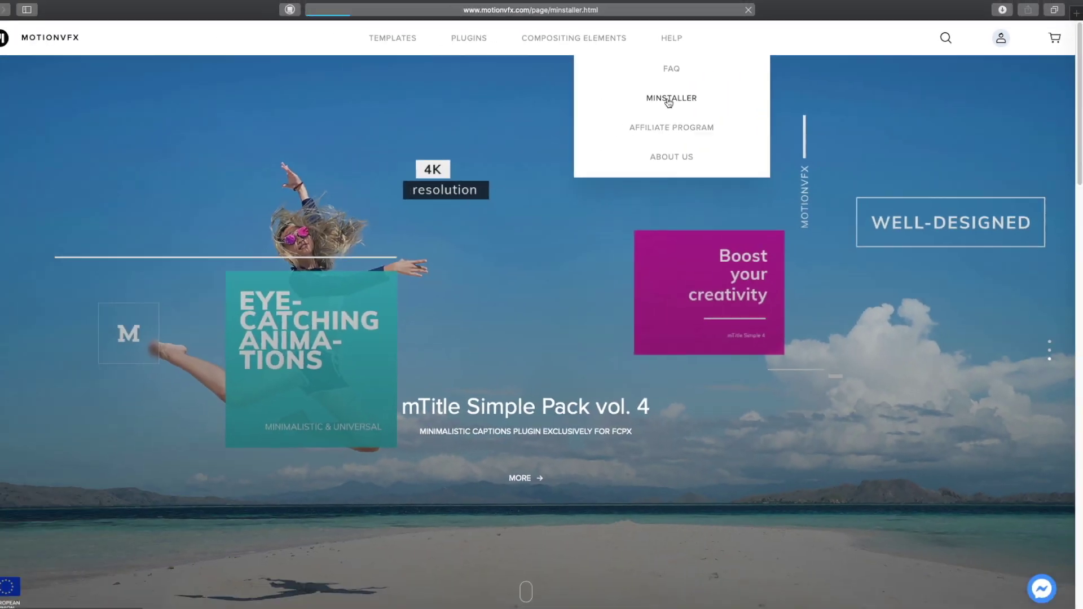
- Browse down through the mInstaller page on the MotionVFX site
{"action": "left_click", "coordinate": [304, 156]}
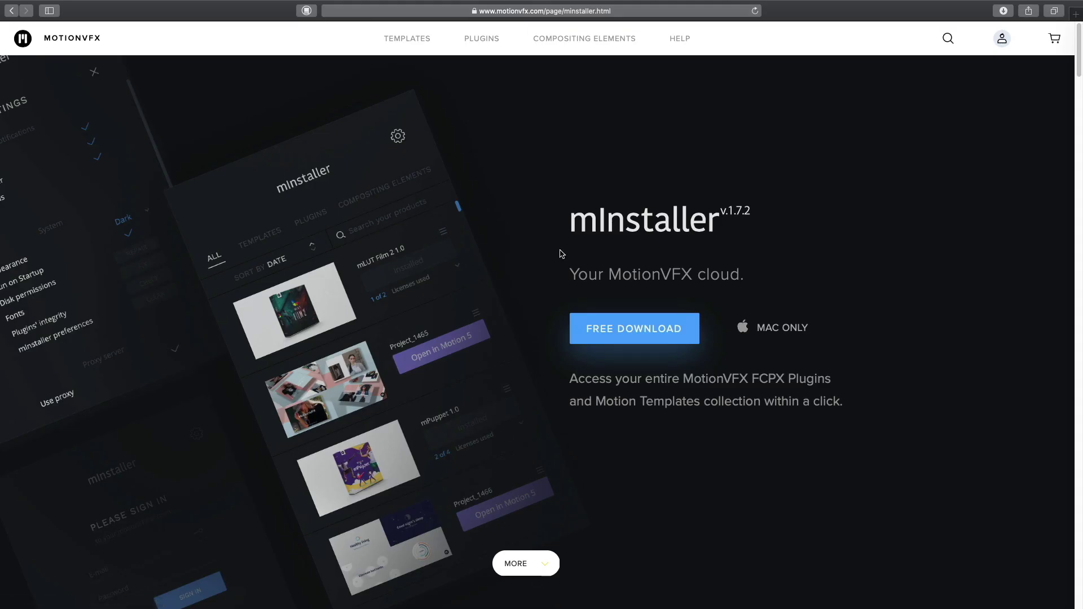
{"action": "scroll", "coordinate": [561, 254], "scroll_direction": "down", "scroll_amount": 15}
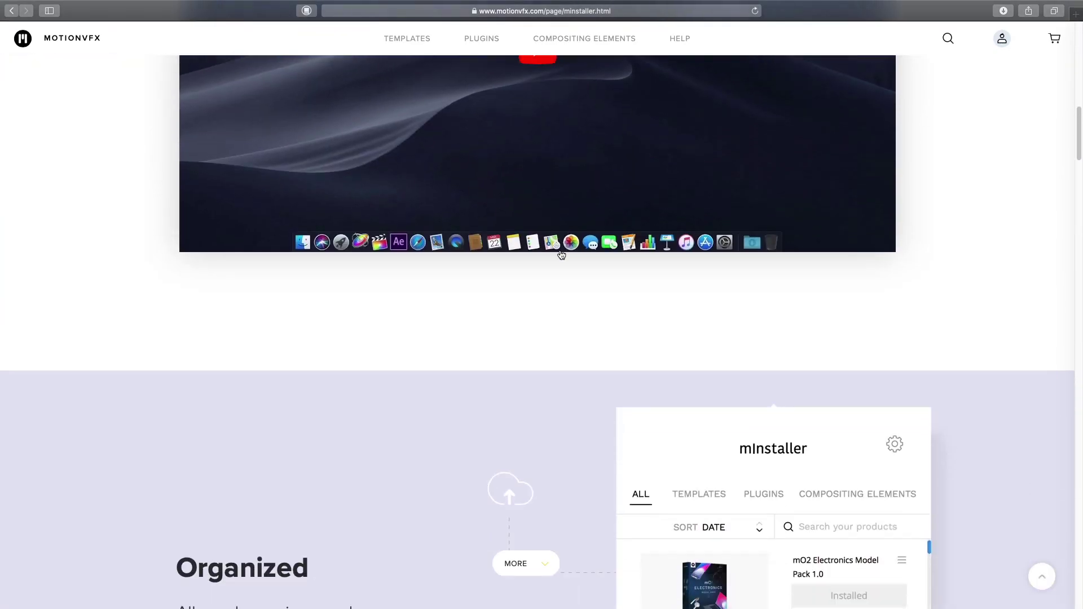
{"action": "scroll", "coordinate": [561, 255], "scroll_direction": "down", "scroll_amount": 6}
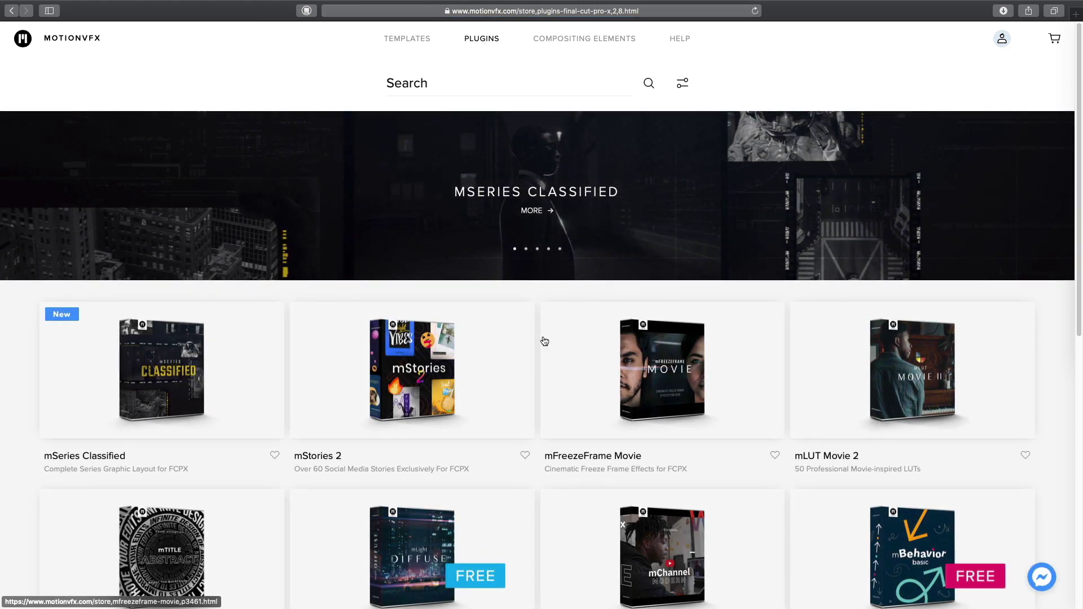
{"action": "scroll", "coordinate": [545, 341], "scroll_direction": "down", "scroll_amount": 4}
{"action": "scroll", "coordinate": [545, 340], "scroll_direction": "down", "scroll_amount": 1}
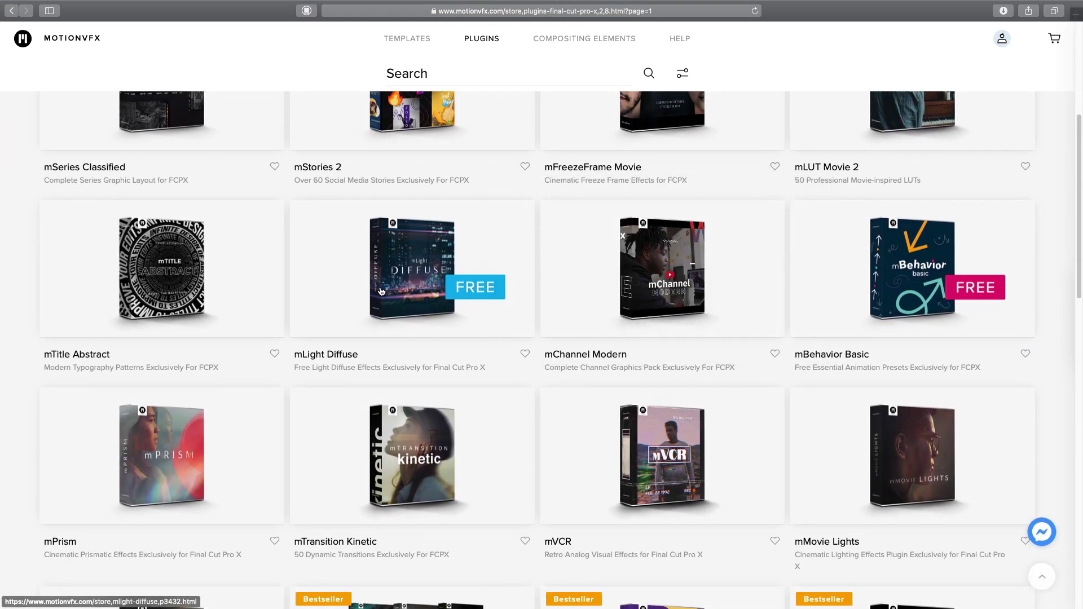
- Look over the mLight Diffuse product page, then return to the Final Cut Pro X plugins listing
{"action": "mouse_move", "coordinate": [388, 252]}
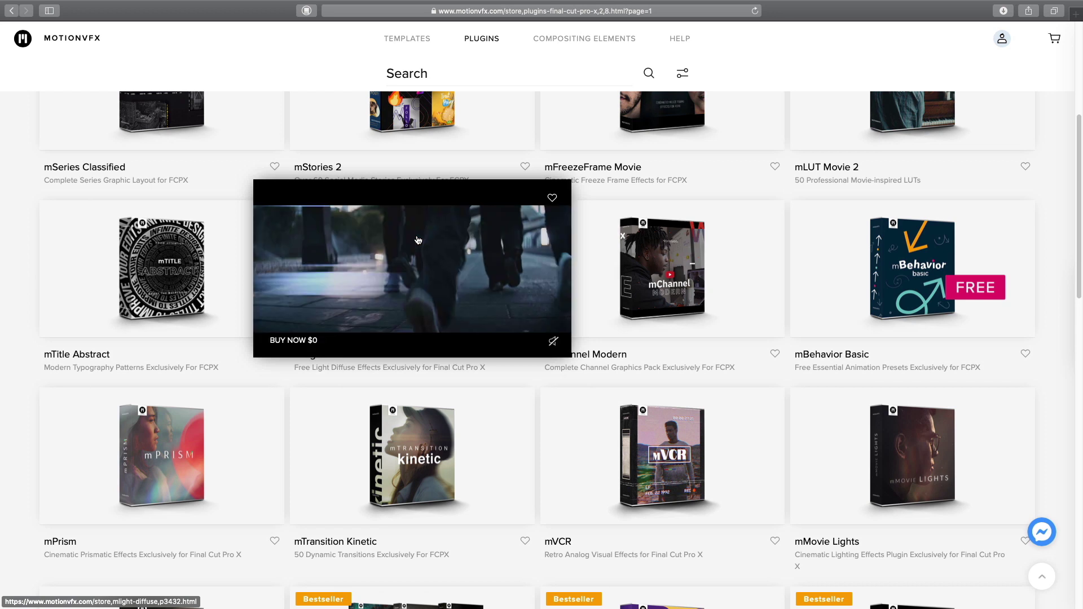
{"action": "left_click", "coordinate": [437, 303]}
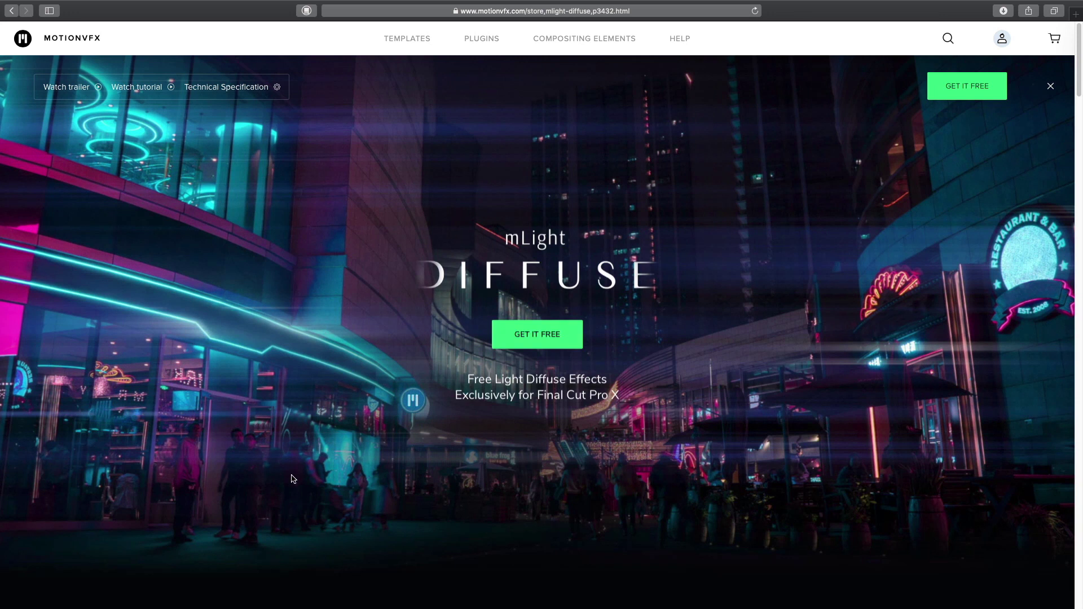
{"action": "scroll", "coordinate": [293, 479], "scroll_direction": "down", "scroll_amount": 10}
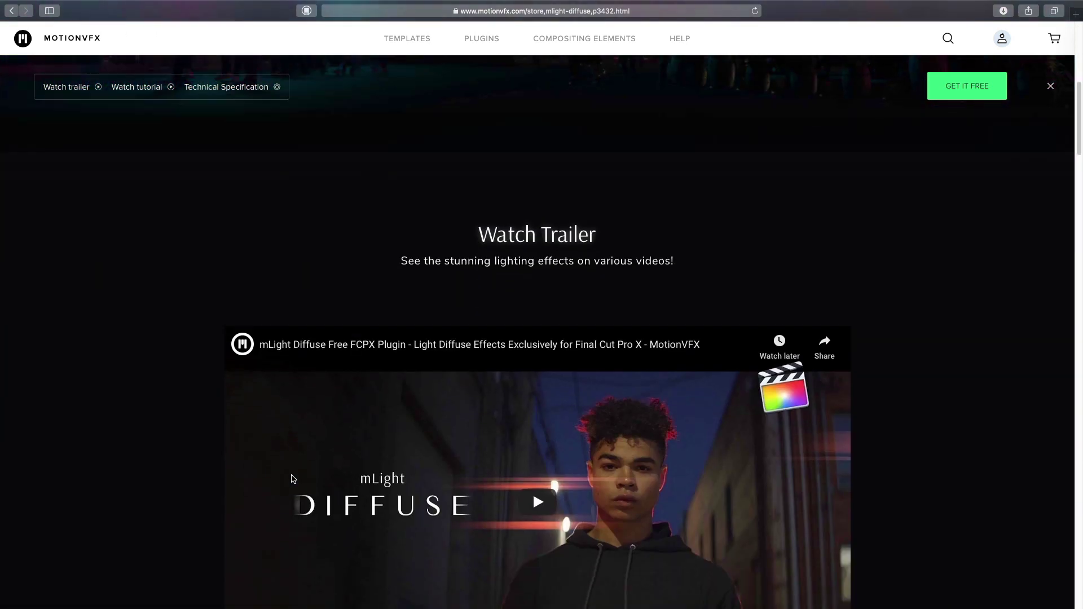
{"action": "scroll", "coordinate": [293, 479], "scroll_direction": "down", "scroll_amount": 3}
{"action": "scroll", "coordinate": [293, 479], "scroll_direction": "down", "scroll_amount": 5}
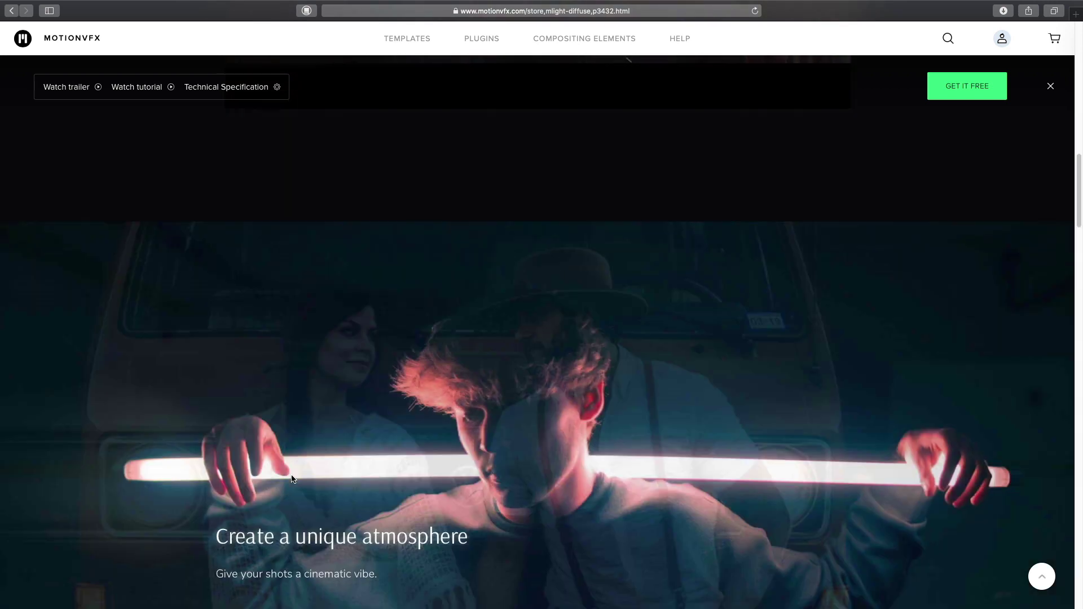
{"action": "scroll", "coordinate": [293, 479], "scroll_direction": "down", "scroll_amount": 2}
{"action": "key", "text": "super+bracketleft"}
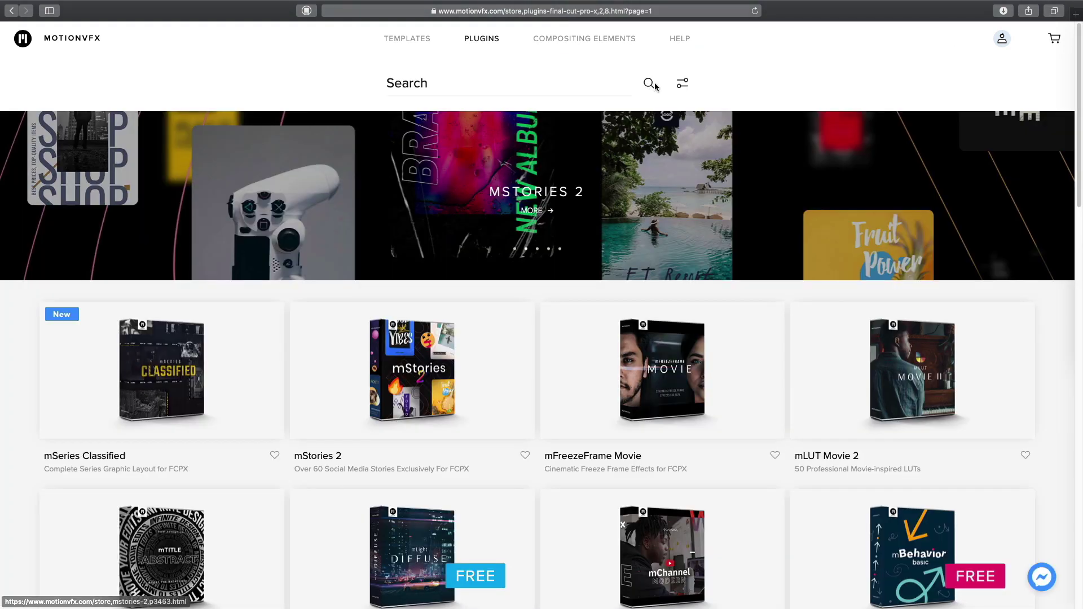
- Filter the plugins store to FREE products only
{"action": "left_click", "coordinate": [681, 84]}
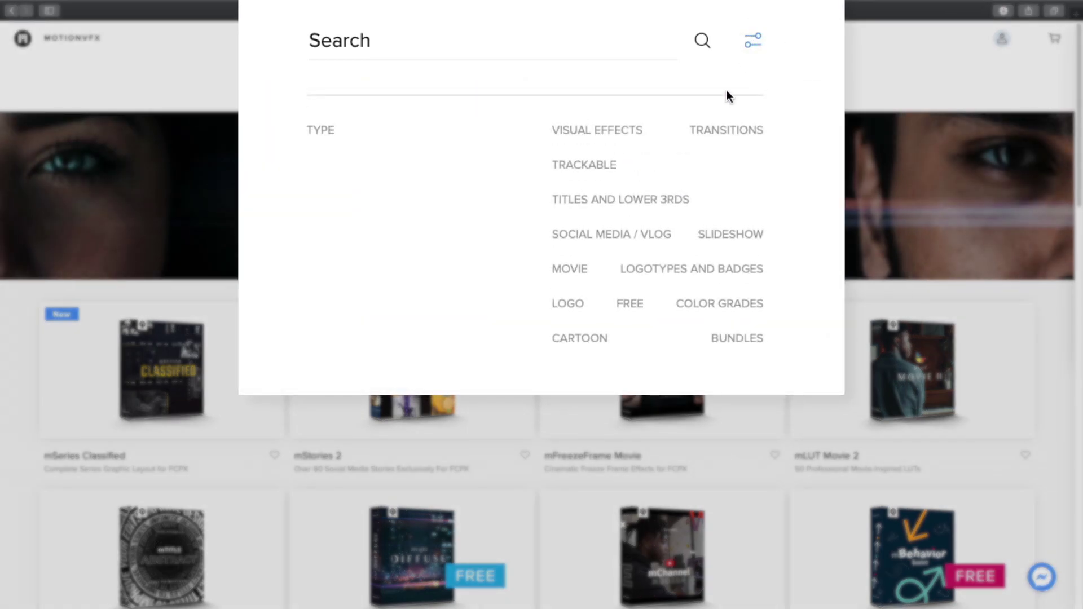
{"action": "left_click", "coordinate": [630, 304]}
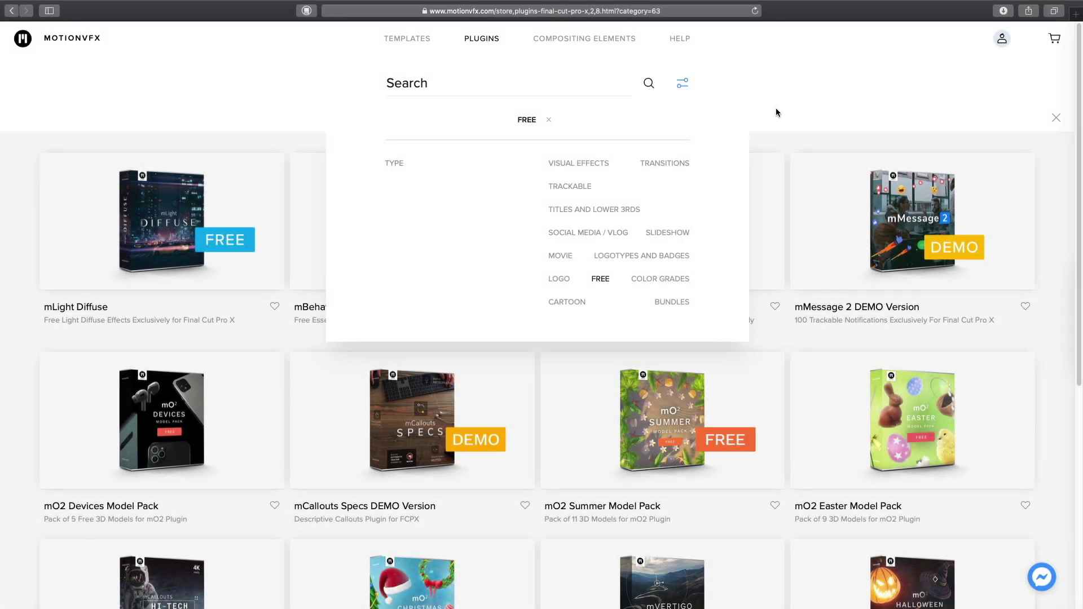
{"action": "left_click", "coordinate": [776, 112]}
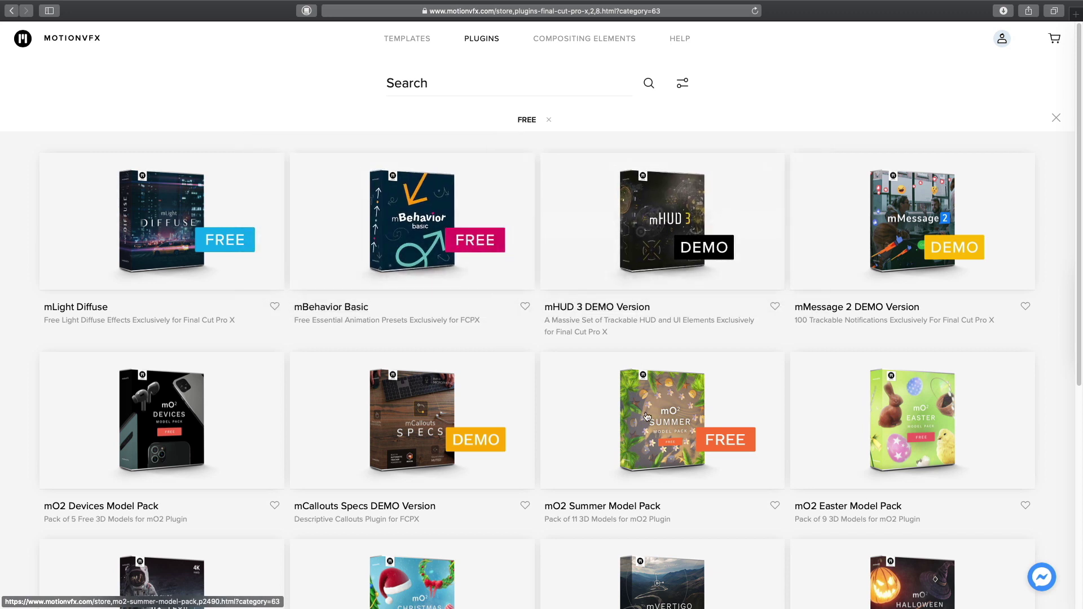
- Scroll through the free plugin results
{"action": "mouse_move", "coordinate": [647, 416]}
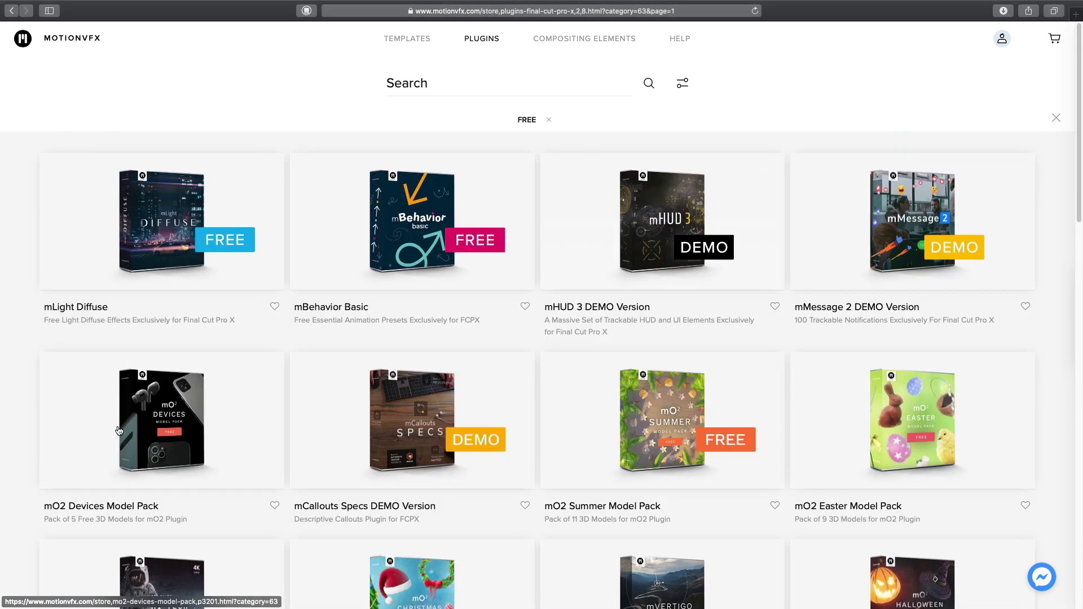
{"action": "mouse_move", "coordinate": [123, 430]}
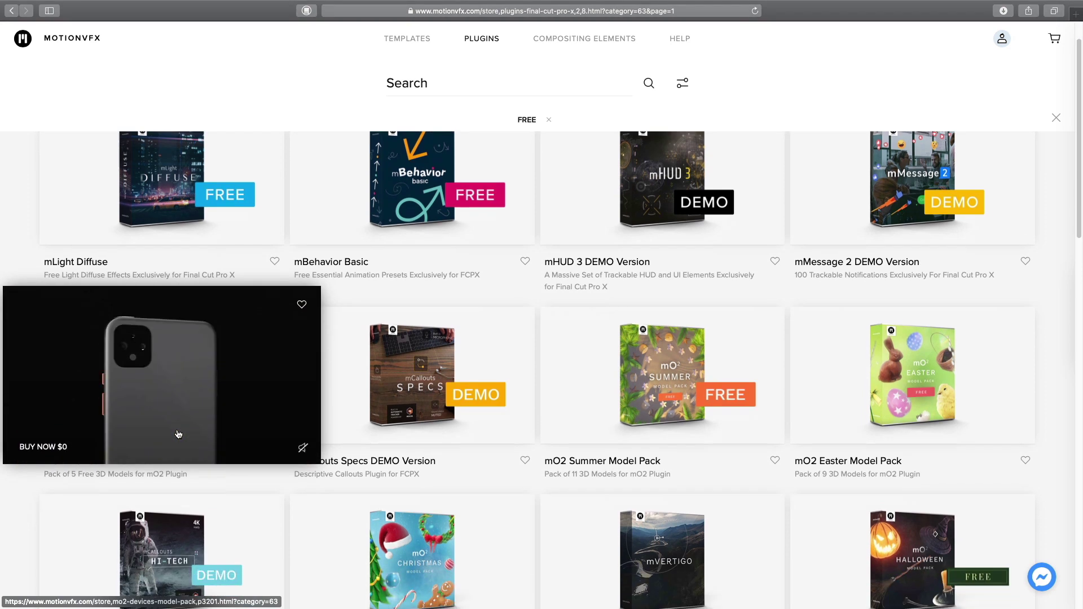
{"action": "scroll", "coordinate": [178, 434], "scroll_direction": "down", "scroll_amount": 5}
{"action": "scroll", "coordinate": [178, 434], "scroll_direction": "down", "scroll_amount": 4}
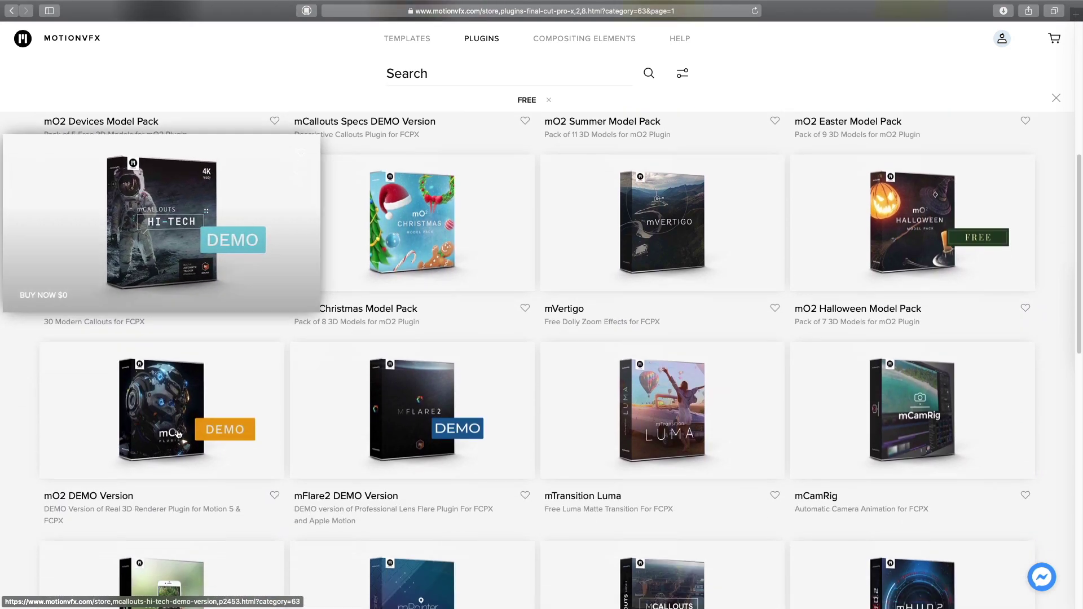
{"action": "scroll", "coordinate": [177, 433], "scroll_direction": "down", "scroll_amount": 3}
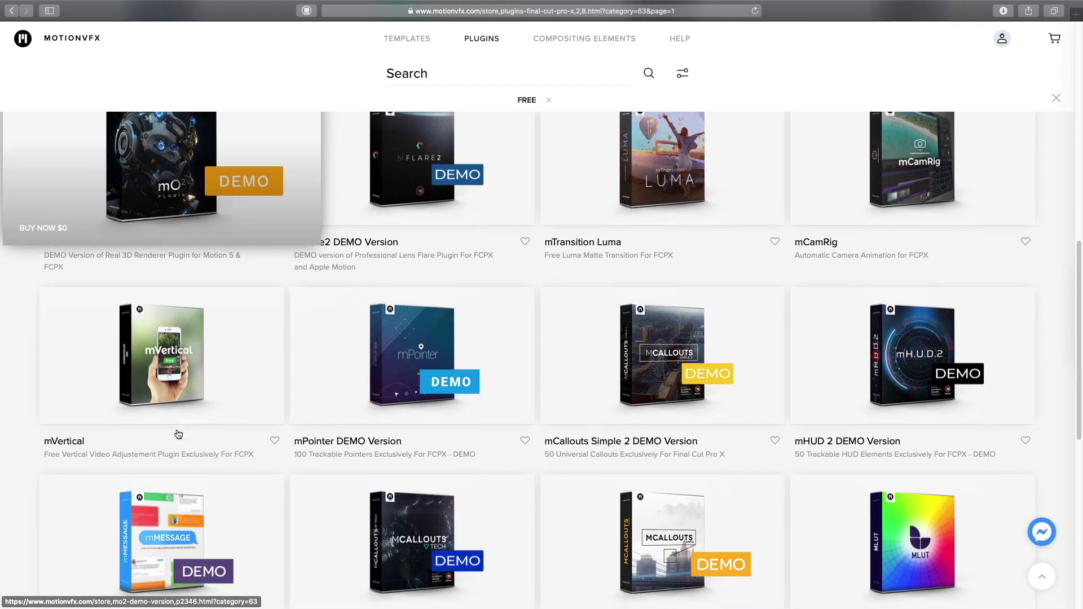
{"action": "scroll", "coordinate": [177, 433], "scroll_direction": "down", "scroll_amount": 3}
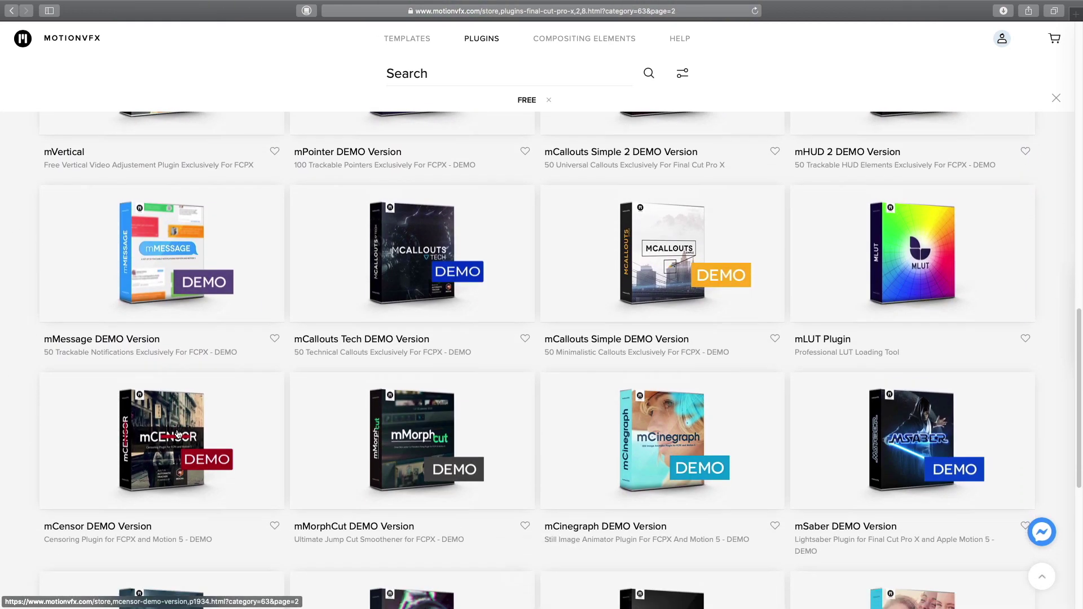
{"action": "scroll", "coordinate": [177, 433], "scroll_direction": "down", "scroll_amount": 4}
{"action": "scroll", "coordinate": [177, 433], "scroll_direction": "down", "scroll_amount": 1}
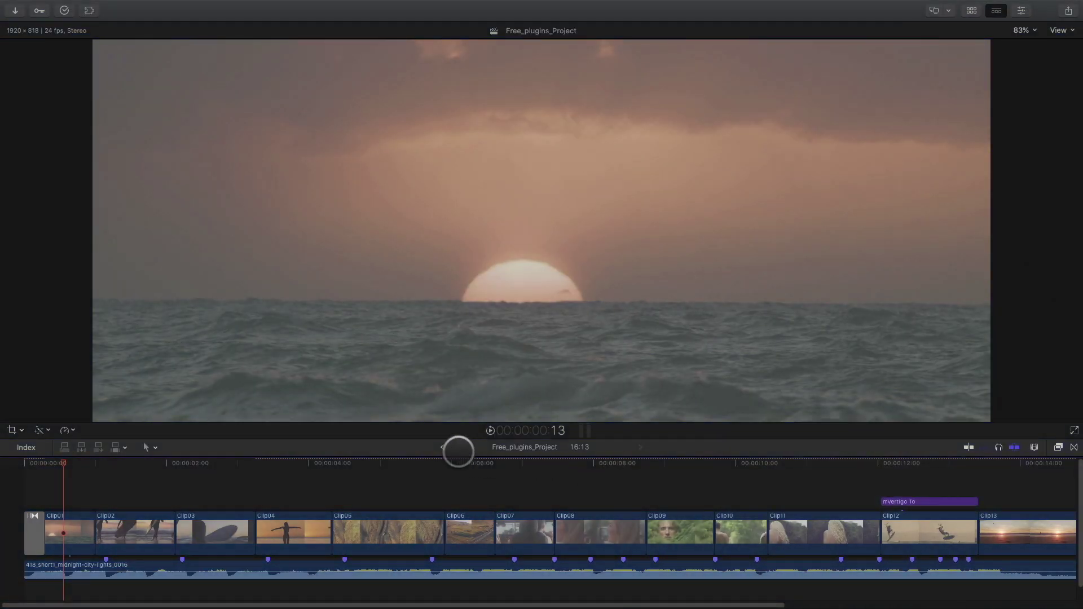
- Enlarge the timeline and drag mLut by motionVFX from the mLut category onto Clip01
{"action": "left_click_drag", "start_coordinate": [466, 439], "coordinate": [471, 353]}
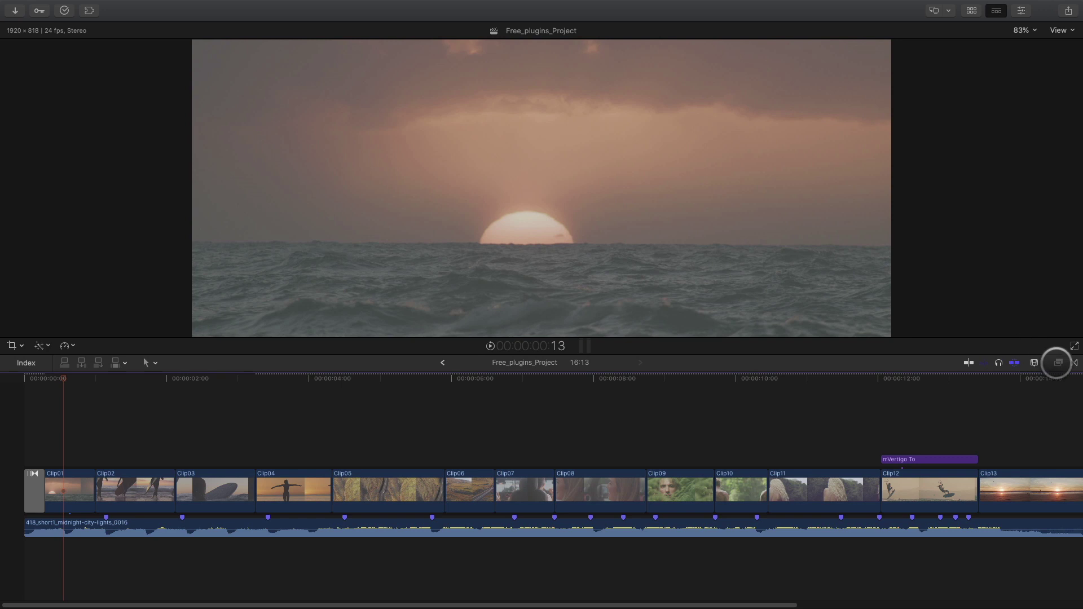
{"action": "left_click", "coordinate": [1058, 362]}
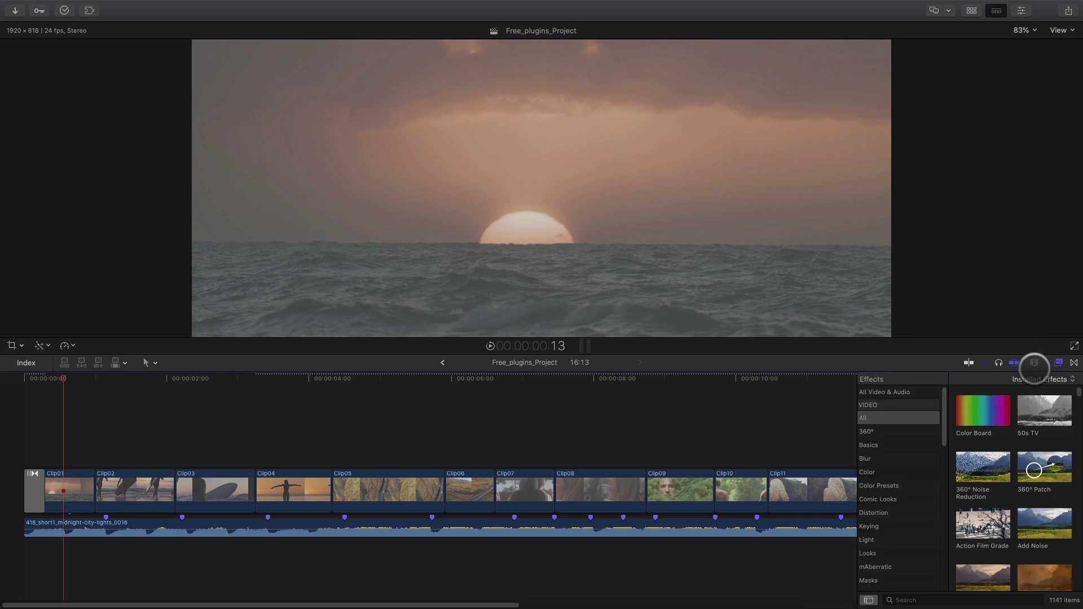
{"action": "scroll", "coordinate": [906, 494], "scroll_direction": "down", "scroll_amount": 3}
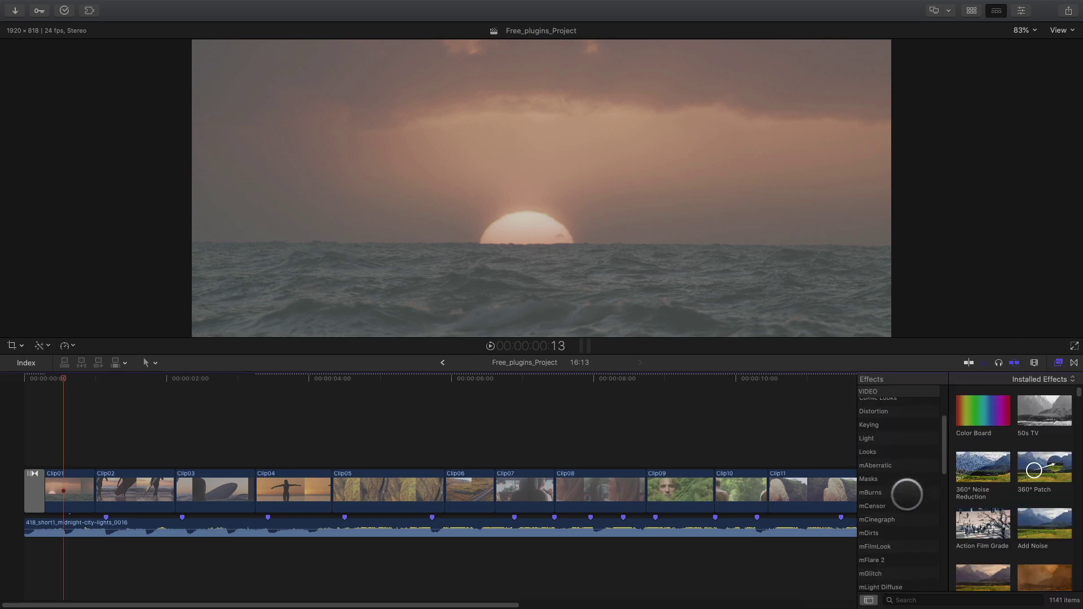
{"action": "scroll", "coordinate": [906, 495], "scroll_direction": "down", "scroll_amount": 6}
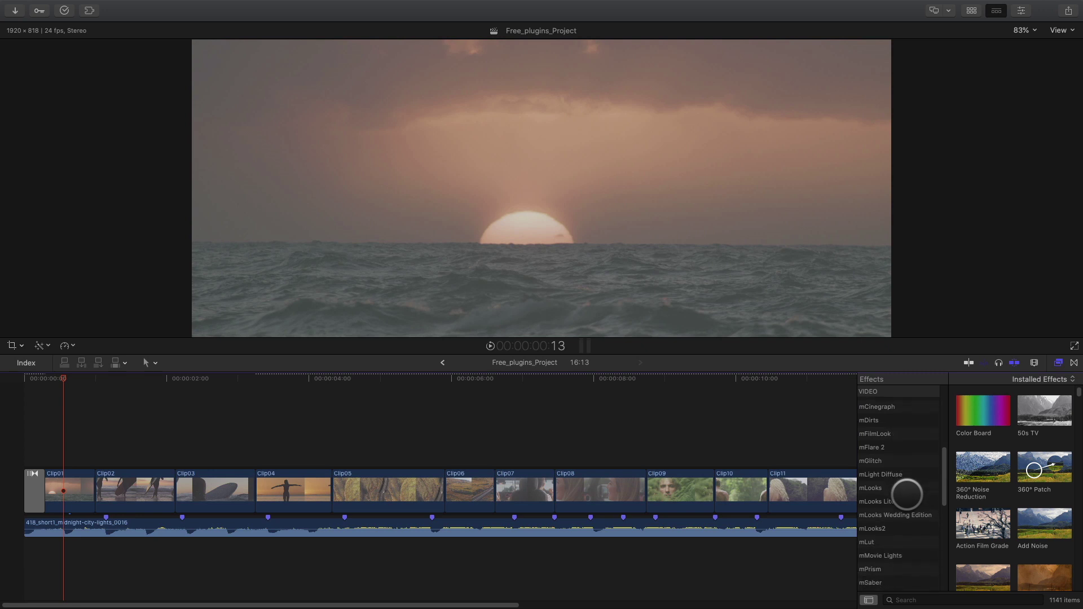
{"action": "scroll", "coordinate": [904, 547], "scroll_direction": "down", "scroll_amount": 1}
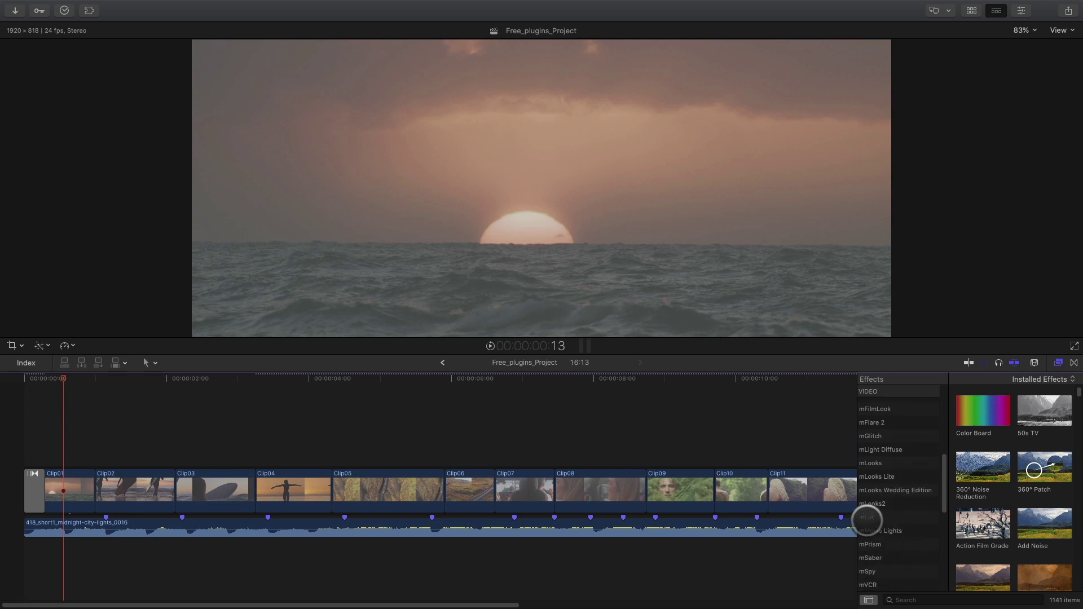
{"action": "left_click", "coordinate": [866, 518]}
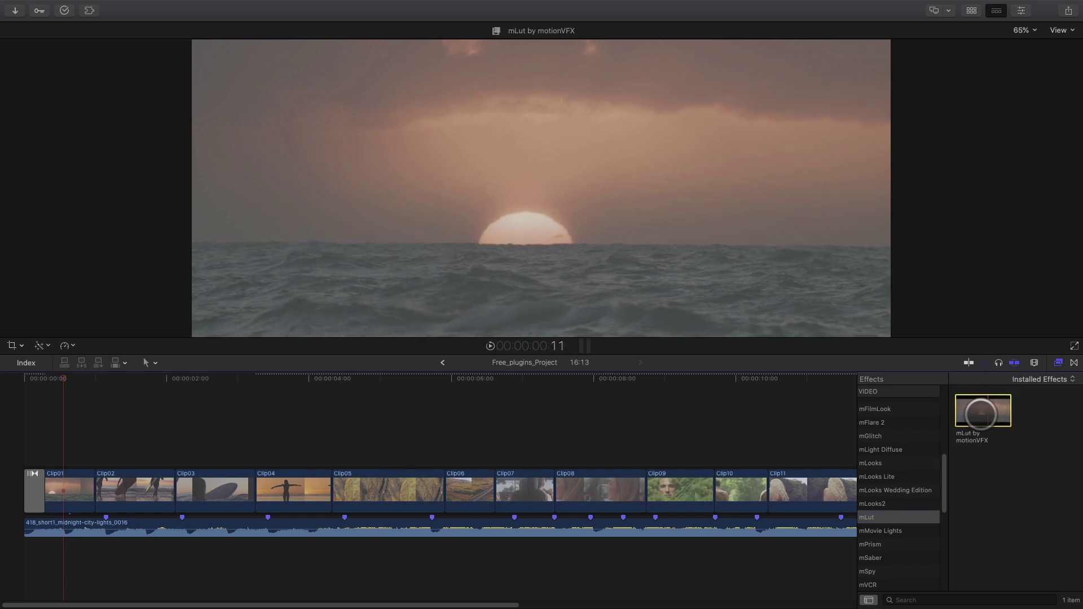
{"action": "left_click_drag", "start_coordinate": [979, 414], "coordinate": [539, 424]}
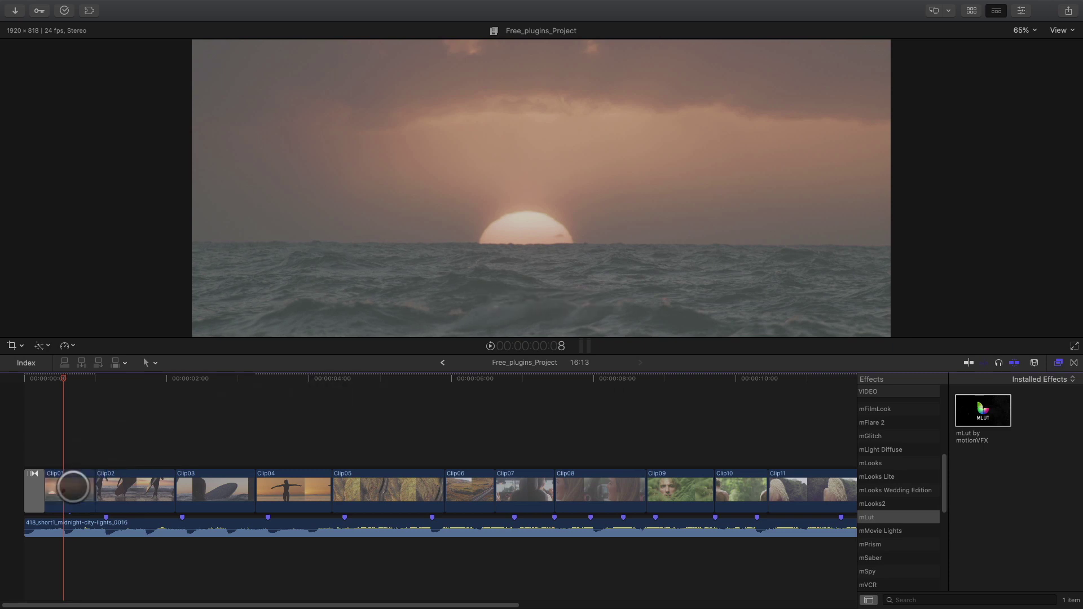
- Hide the effects browser and show Clip01's mLut settings in the inspector
{"action": "left_click", "coordinate": [1059, 363]}
{"action": "left_click", "coordinate": [1021, 10]}
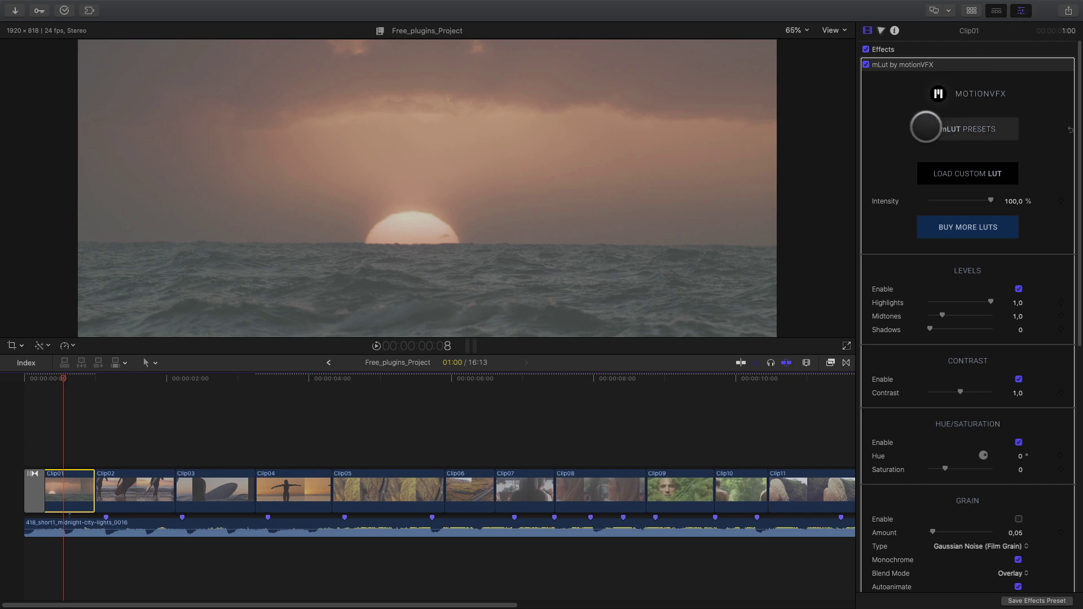
{"action": "scroll", "coordinate": [877, 162], "scroll_direction": "down", "scroll_amount": 5}
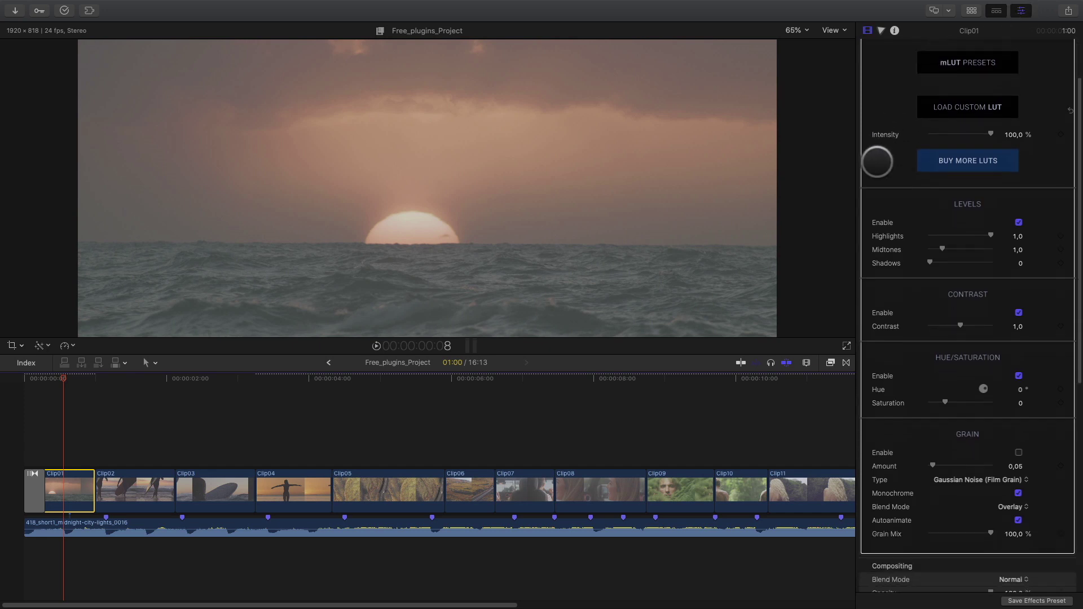
{"action": "scroll", "coordinate": [877, 161], "scroll_direction": "up", "scroll_amount": 5}
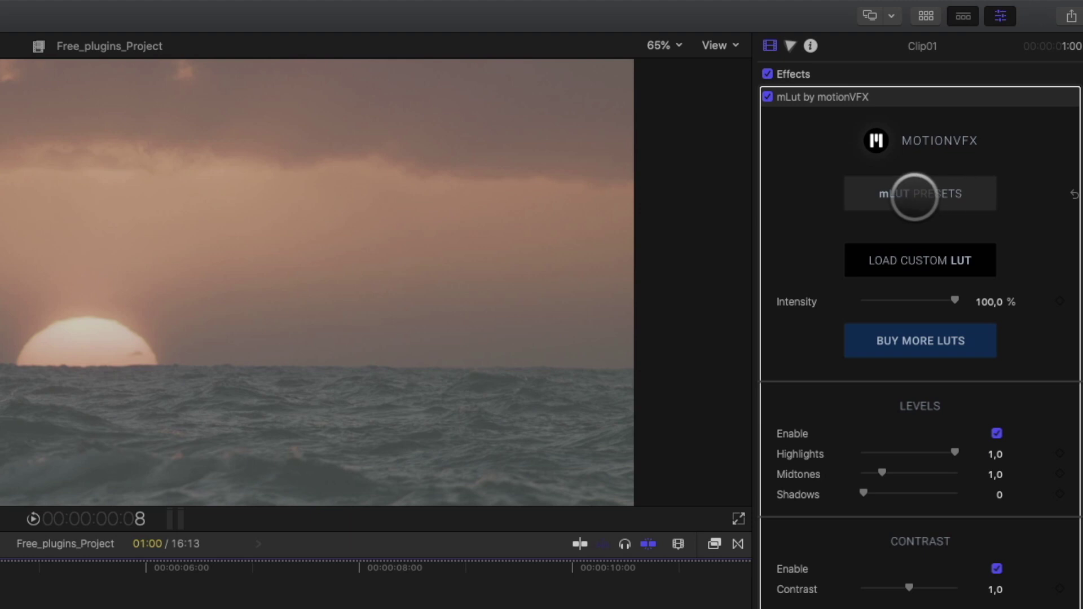
- Preview the Cold War, Frontier and Startling looks, then confirm the Dramatic mLUT preset
{"action": "left_click", "coordinate": [915, 196]}
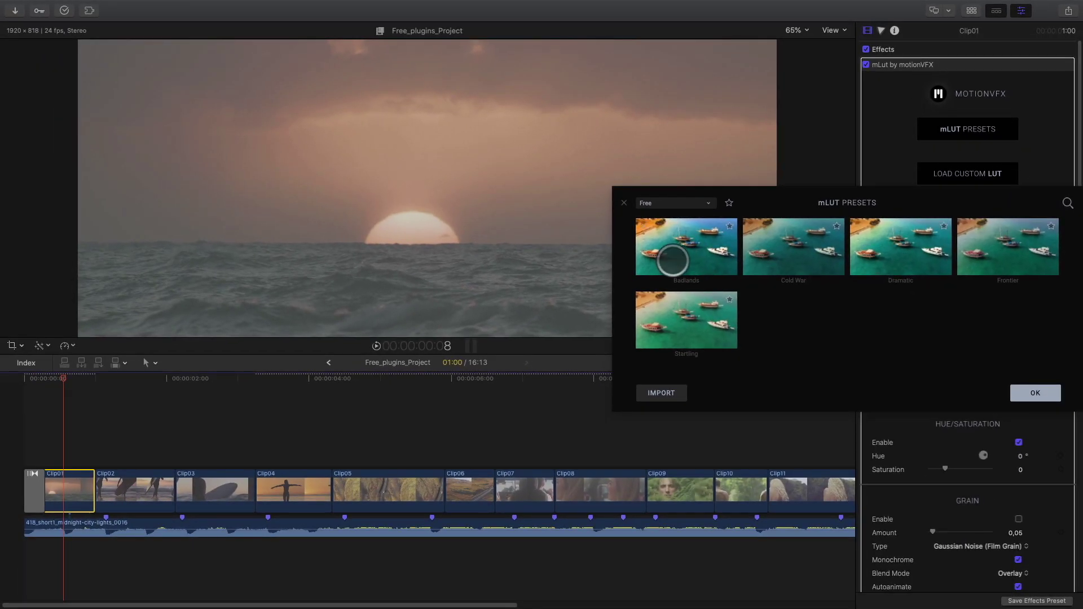
{"action": "left_click", "coordinate": [789, 255]}
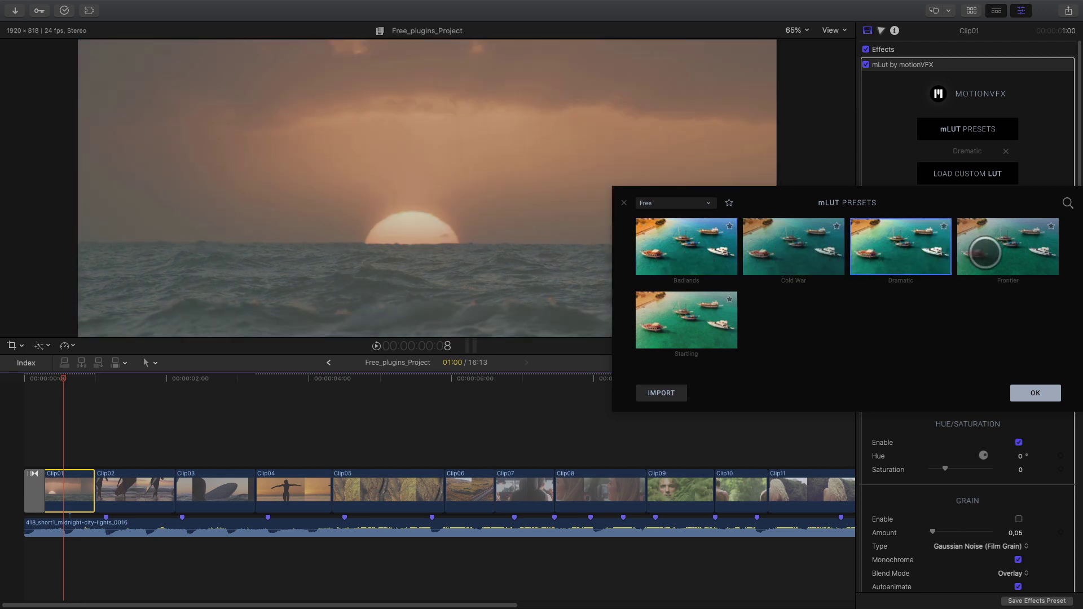
{"action": "left_click", "coordinate": [992, 252]}
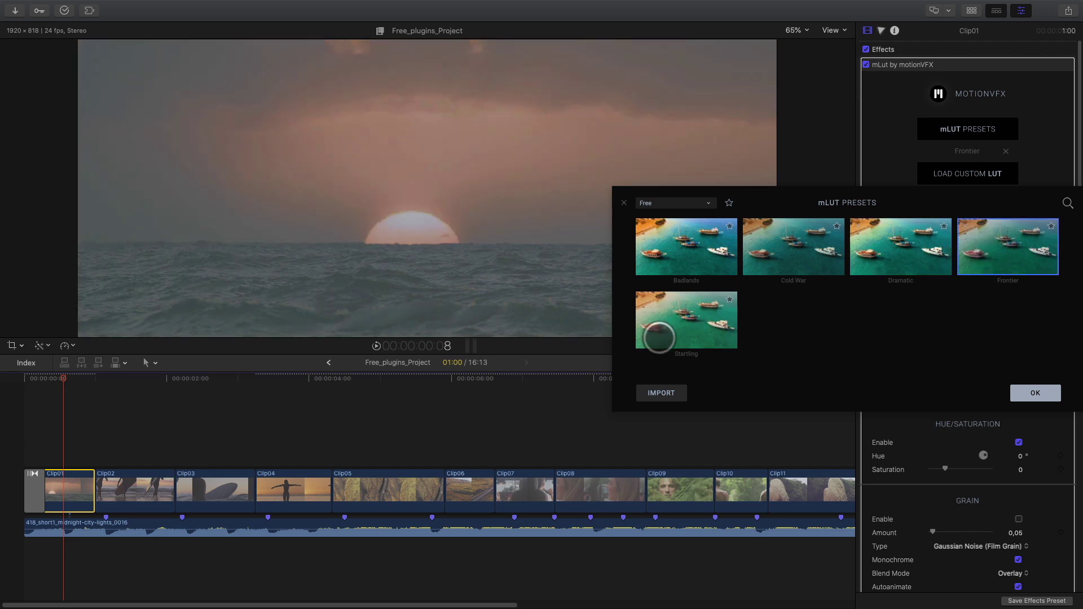
{"action": "left_click", "coordinate": [658, 338]}
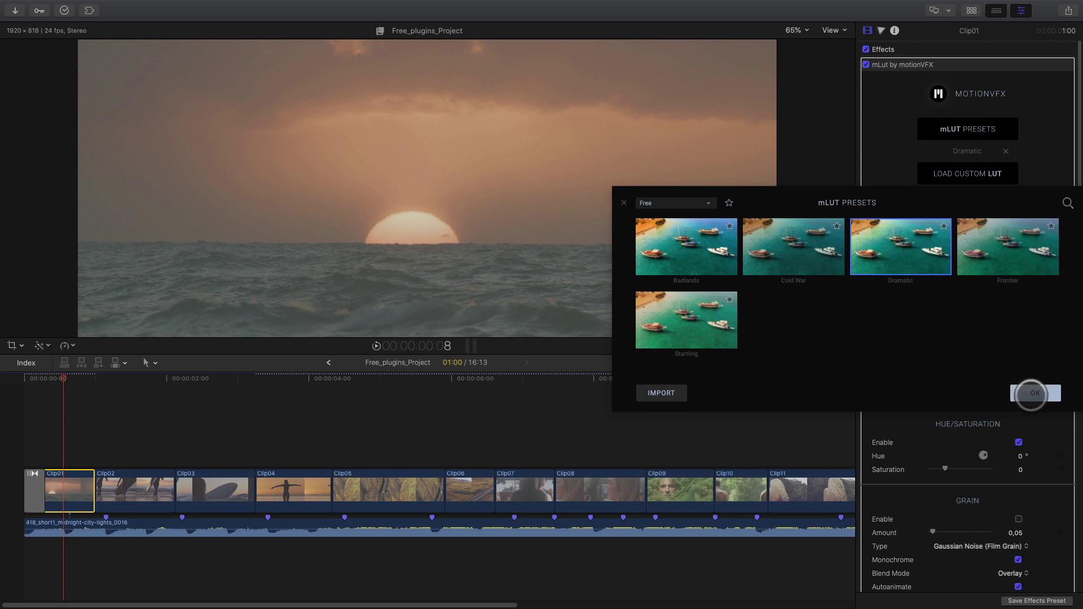
{"action": "left_click", "coordinate": [1031, 394]}
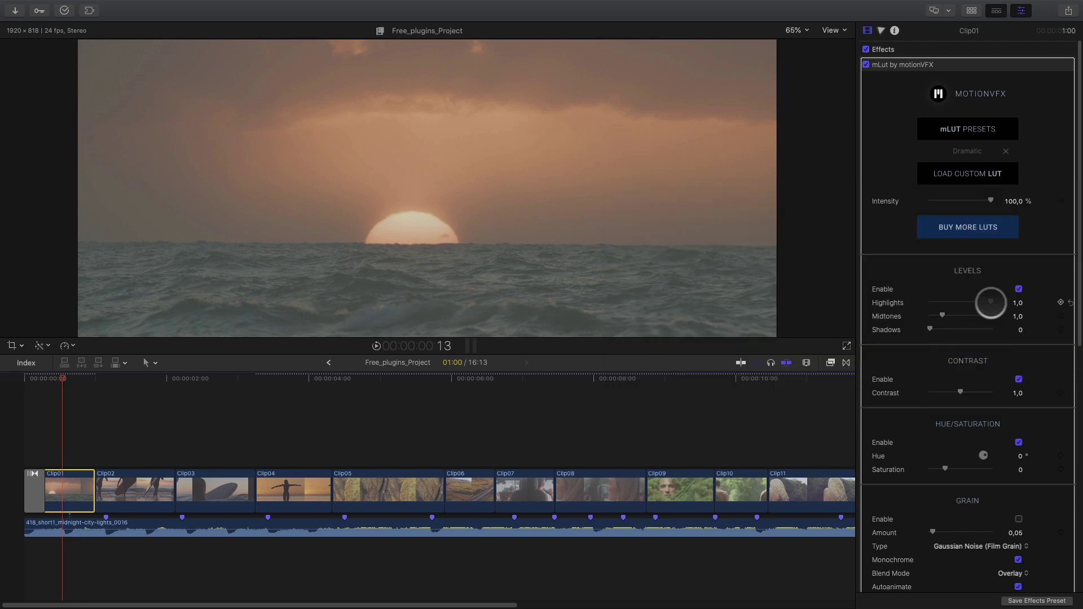
- Test a lower Highlights level and keep Gaussian Noise as the grain type
{"action": "left_click_drag", "start_coordinate": [991, 303], "coordinate": [1005, 304]}
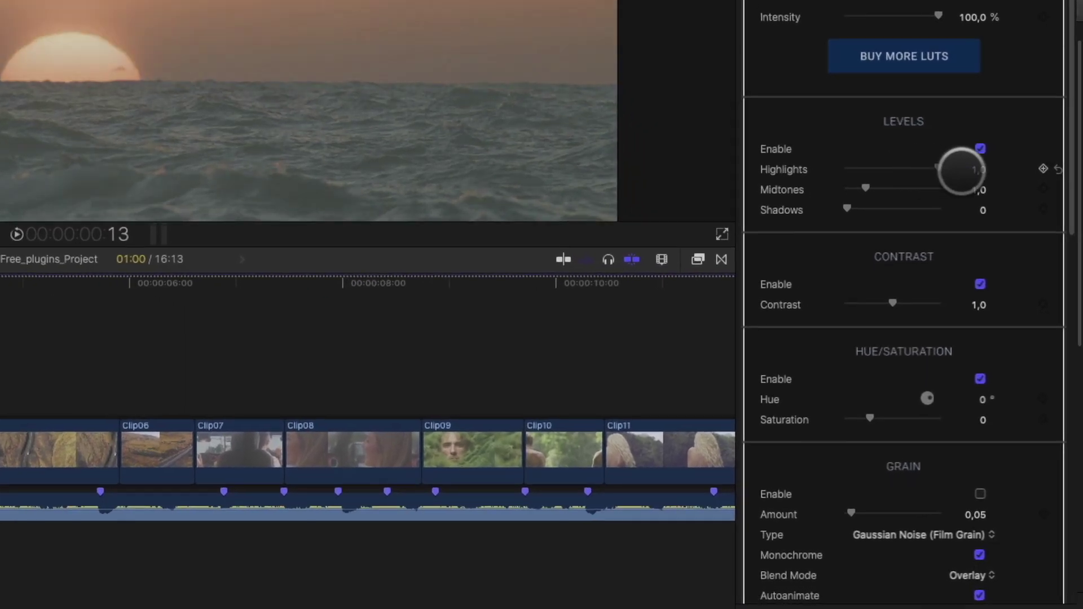
{"action": "scroll", "coordinate": [856, 140], "scroll_direction": "down", "scroll_amount": 3}
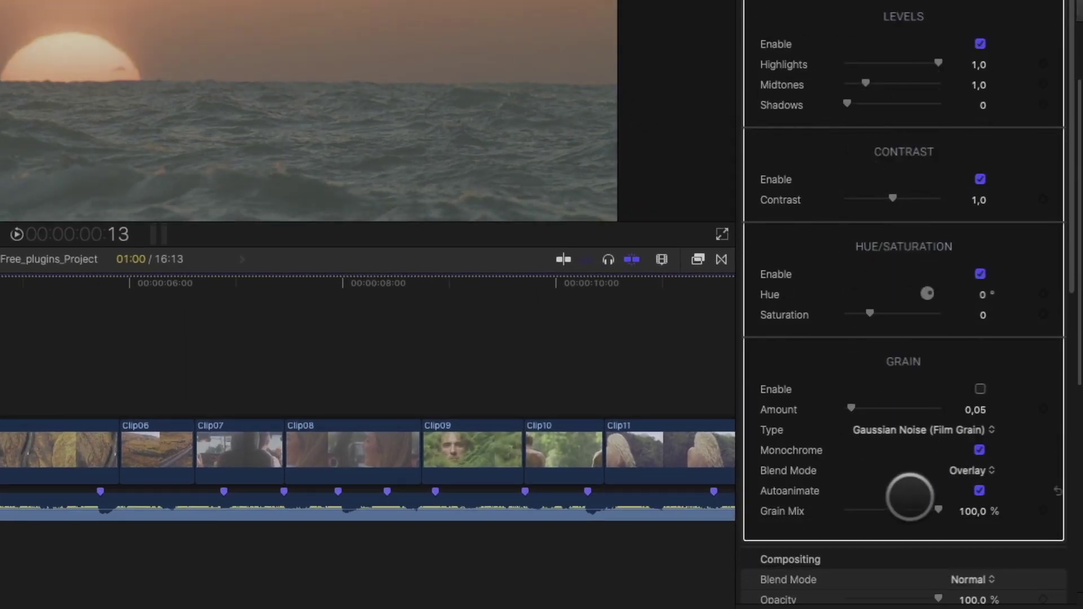
{"action": "left_click", "coordinate": [925, 437]}
{"action": "left_click", "coordinate": [948, 429]}
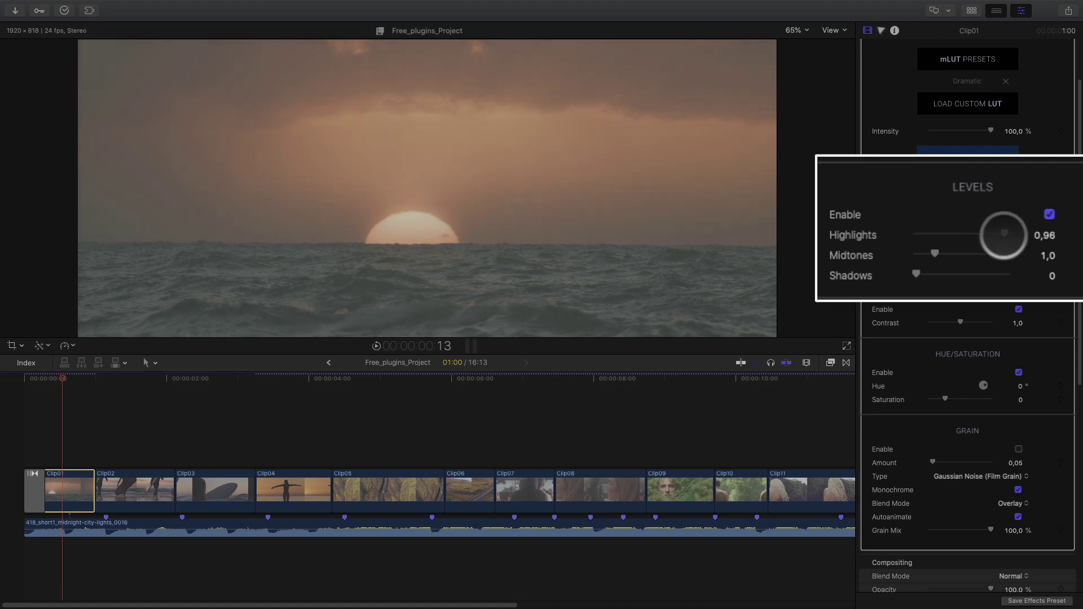
- Set Levels Highlights to 0,82 and Shadows to 0,23, toggling Levels to compare
{"action": "left_click_drag", "start_coordinate": [1004, 234], "coordinate": [991, 235]}
{"action": "left_click_drag", "start_coordinate": [915, 275], "coordinate": [944, 260]}
{"action": "scroll", "coordinate": [1016, 284], "scroll_direction": "up", "scroll_amount": 3}
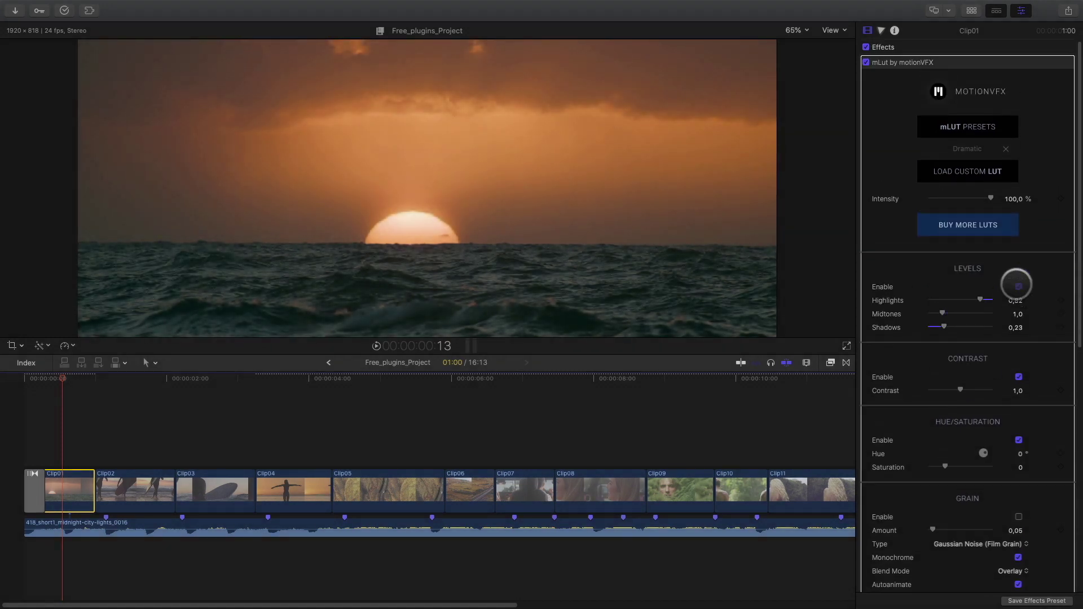
{"action": "left_click", "coordinate": [1018, 287]}
{"action": "left_click", "coordinate": [1018, 287]}
{"action": "scroll", "coordinate": [1018, 286], "scroll_direction": "down", "scroll_amount": 2}
{"action": "left_click_drag", "start_coordinate": [68, 374], "coordinate": [135, 385]}
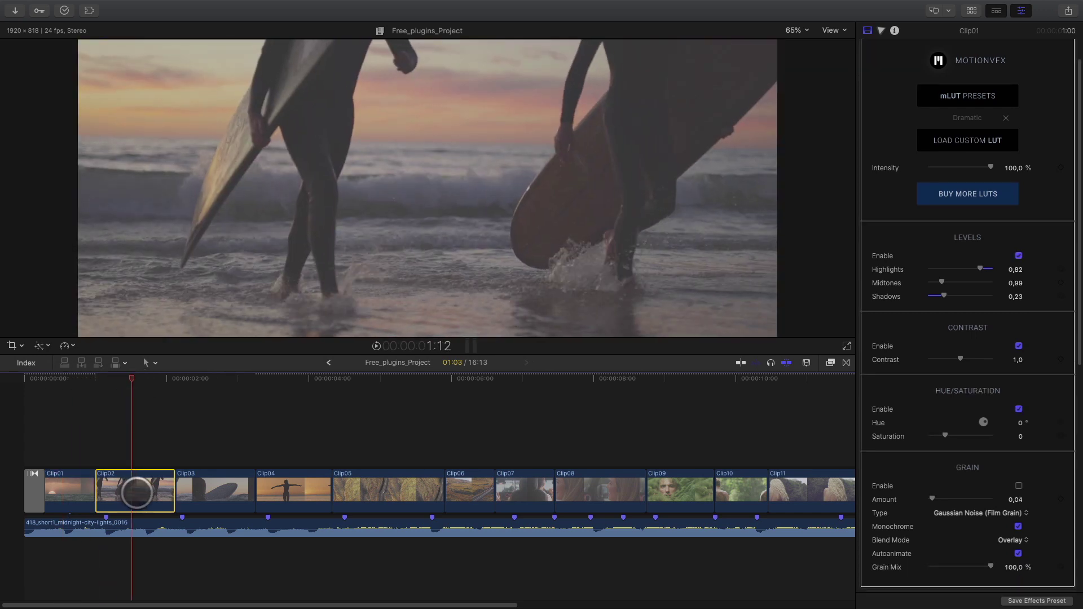
- Apply mLut to the surfers clip Clip02 and load the Cold War preset
{"action": "left_click", "coordinate": [136, 492]}
{"action": "left_click", "coordinate": [829, 363]}
{"action": "mouse_move", "coordinate": [754, 410]}
{"action": "left_mouse_down"}
{"action": "mouse_move", "coordinate": [160, 470]}
{"action": "mouse_move", "coordinate": [138, 486]}
{"action": "left_mouse_up"}
{"action": "left_click", "coordinate": [830, 362]}
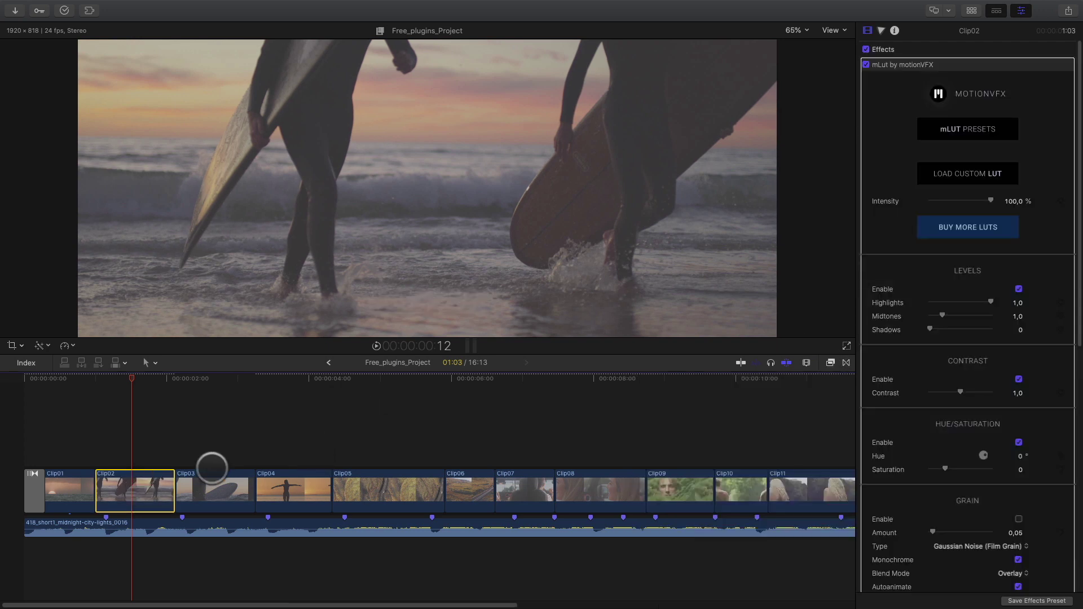
{"action": "left_click", "coordinate": [967, 128]}
{"action": "left_click", "coordinate": [759, 241]}
{"action": "left_click", "coordinate": [1032, 390]}
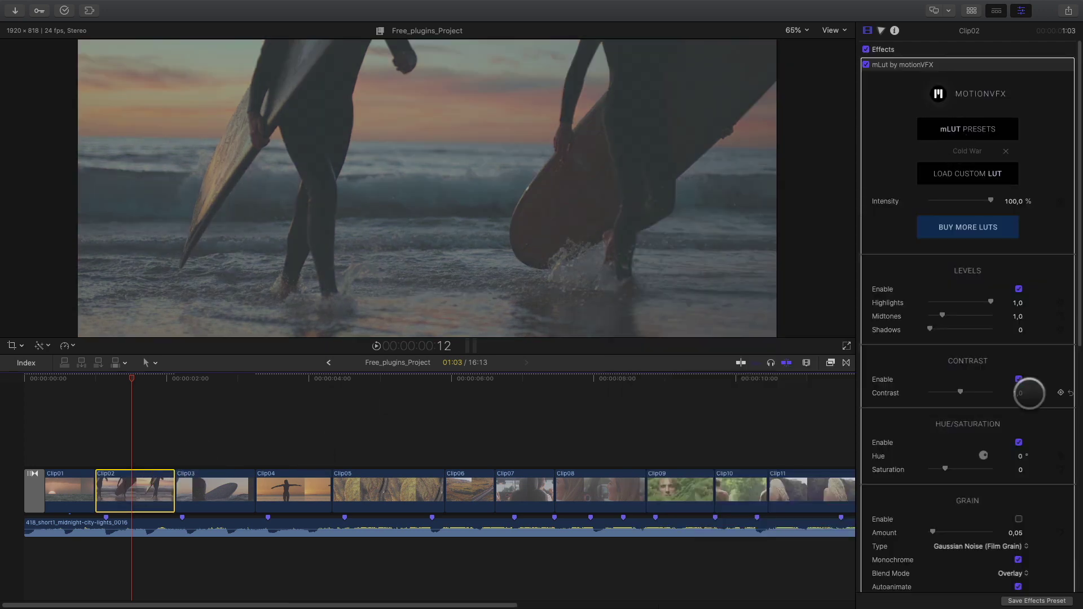
- Lower Clip02's Highlights to 0,81 and Midtones to 0,98, comparing the grade off and on
{"action": "left_click_drag", "start_coordinate": [991, 301], "coordinate": [982, 301]}
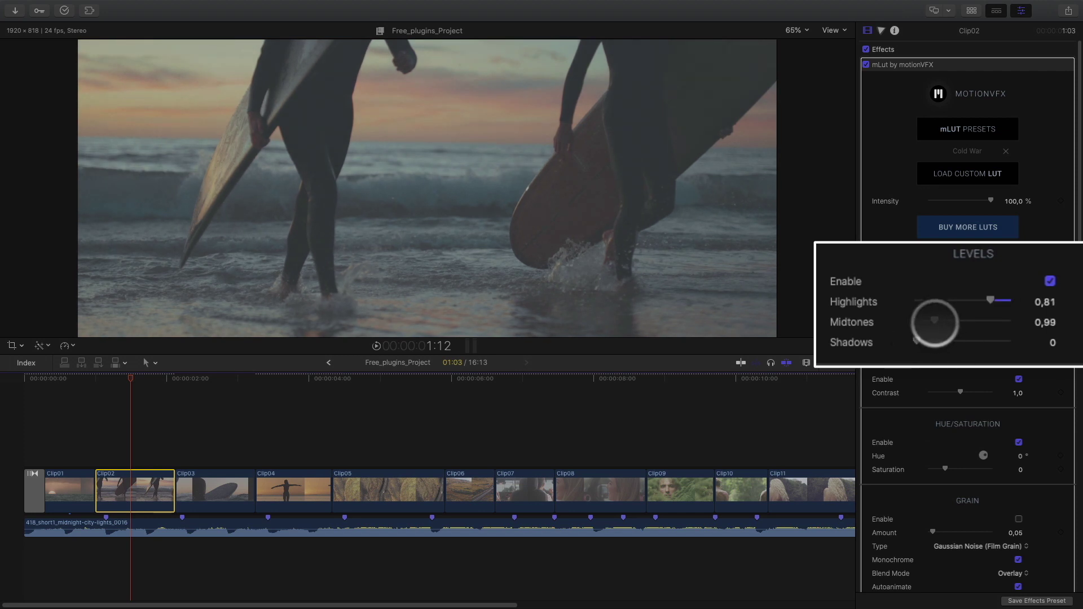
{"action": "left_click_drag", "start_coordinate": [935, 321], "coordinate": [933, 342]}
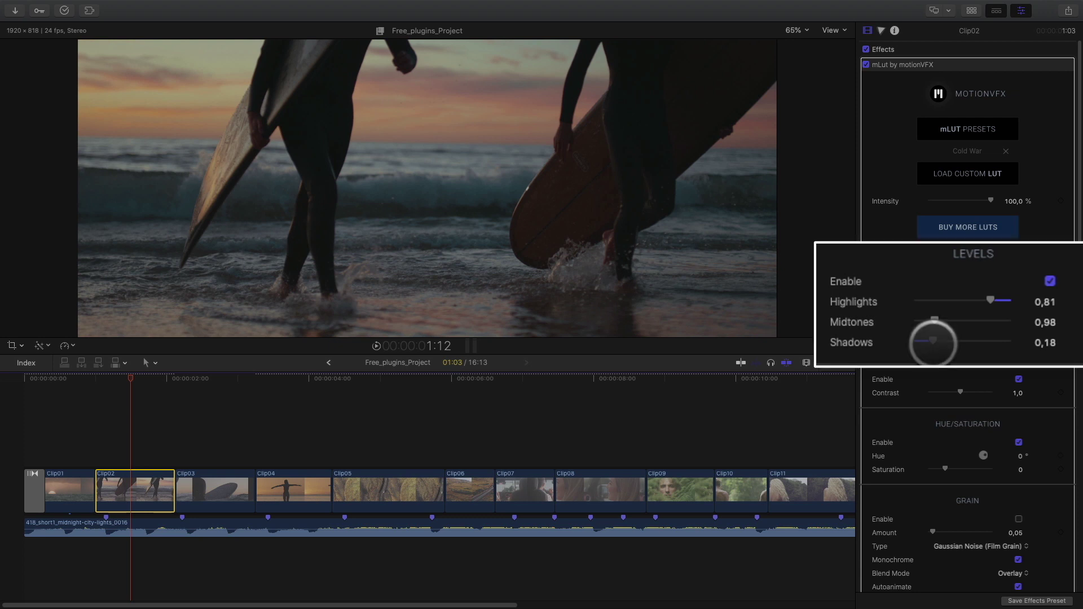
{"action": "left_click", "coordinate": [865, 65]}
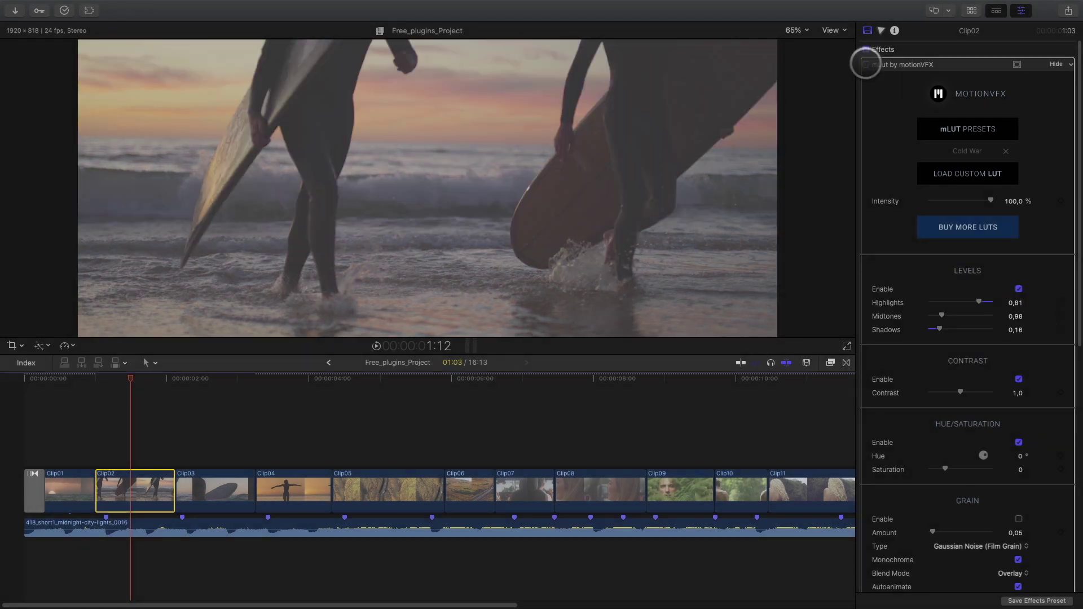
{"action": "left_click", "coordinate": [865, 64]}
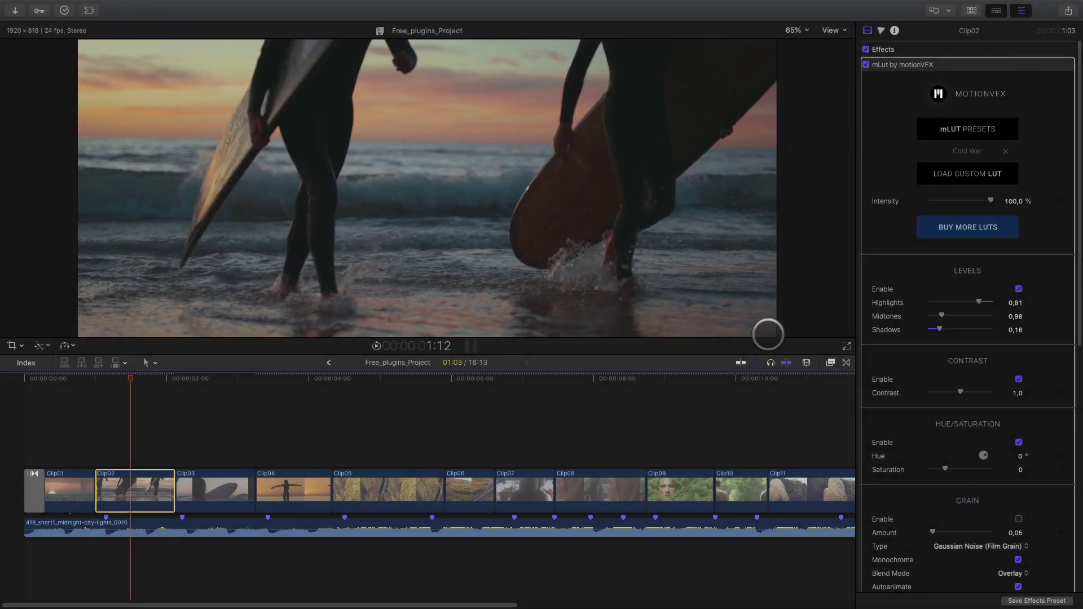
{"action": "mouse_move", "coordinate": [131, 379]}
{"action": "left_mouse_down"}
{"action": "mouse_move", "coordinate": [206, 393]}
{"action": "mouse_move", "coordinate": [150, 453]}
{"action": "left_mouse_up"}
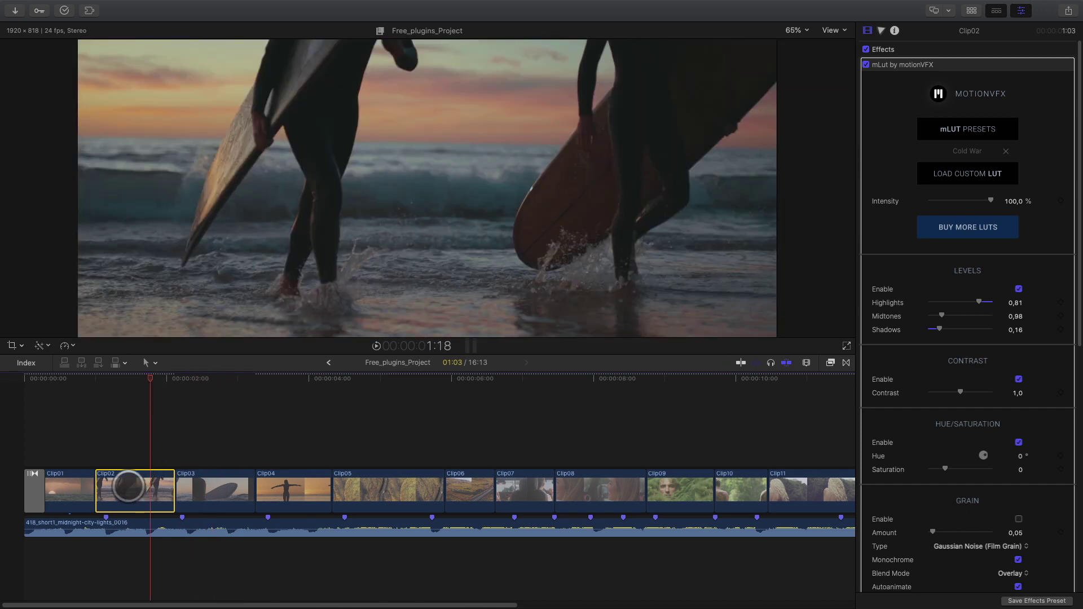
- Paste Clip02's mLut Cold War grade onto Clip03 and raise its Shadows to 0,23
{"action": "key", "text": "super+c"}
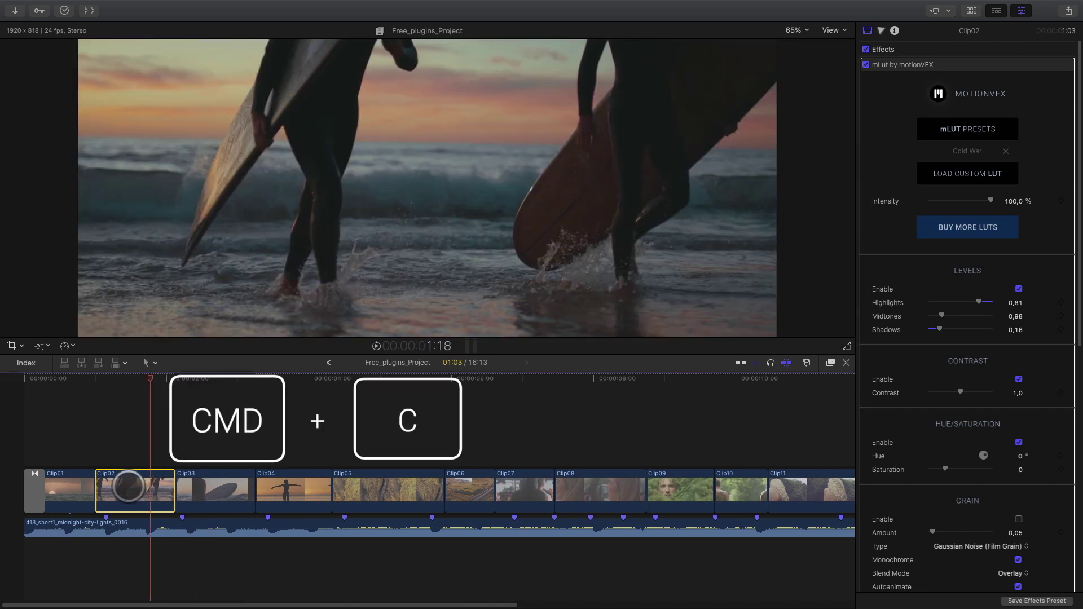
{"action": "left_click", "coordinate": [192, 490]}
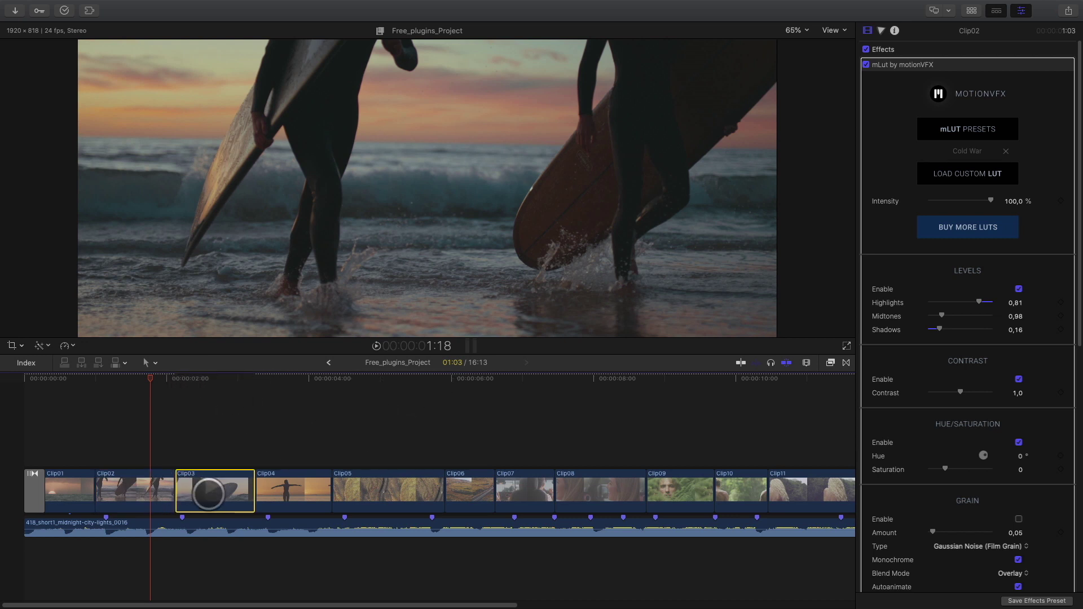
{"action": "left_click", "coordinate": [213, 379]}
{"action": "key", "text": "super+shift+v"}
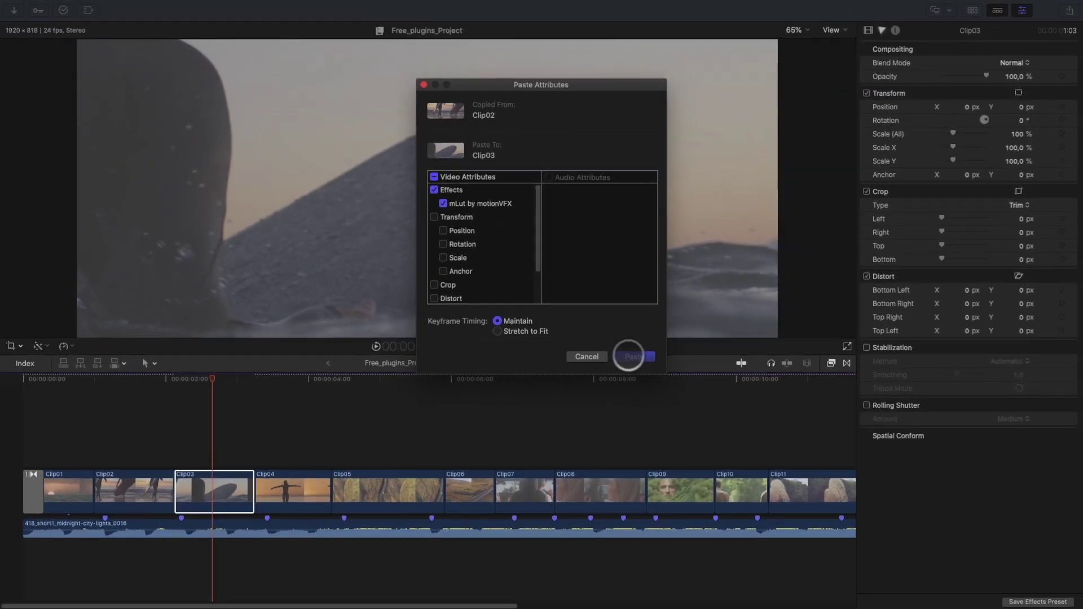
{"action": "left_click", "coordinate": [702, 550]}
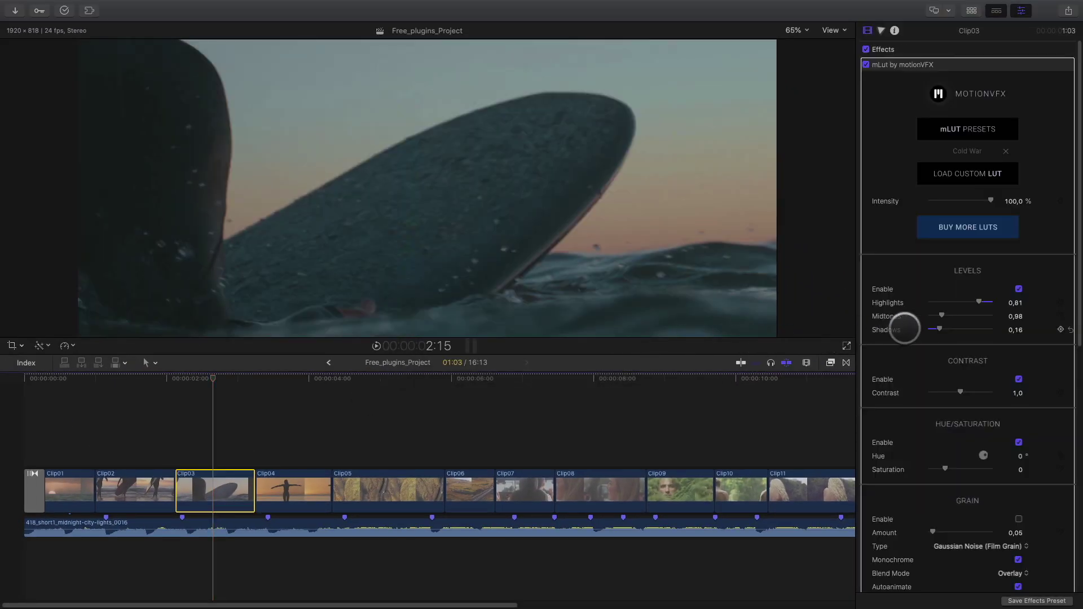
{"action": "left_click_drag", "start_coordinate": [938, 329], "coordinate": [935, 342]}
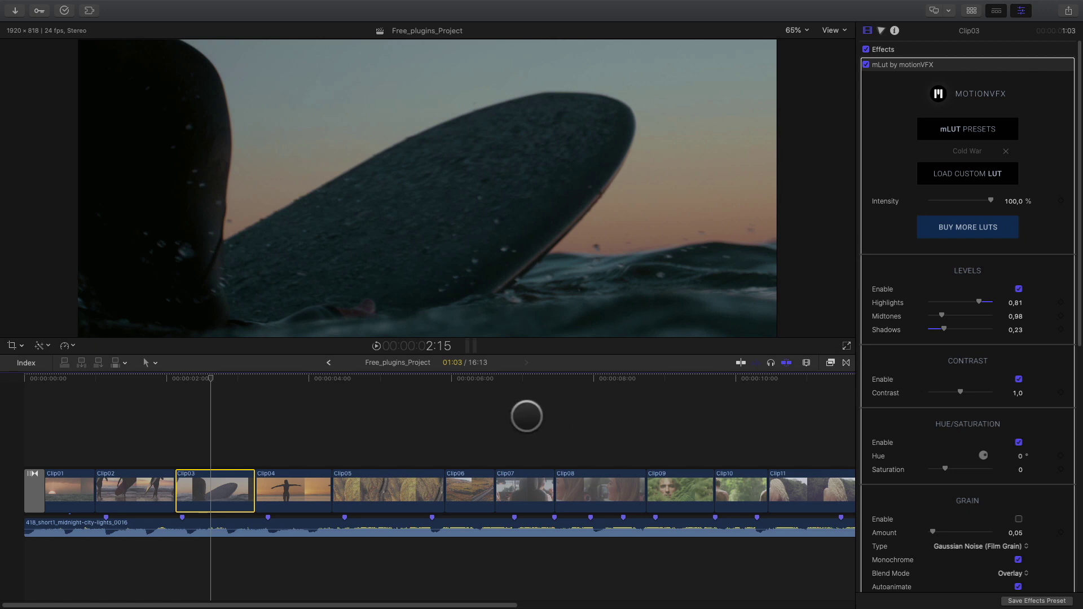
{"action": "mouse_move", "coordinate": [207, 377]}
{"action": "left_mouse_down"}
{"action": "mouse_move", "coordinate": [85, 389]}
{"action": "mouse_move", "coordinate": [170, 393]}
{"action": "left_mouse_up"}
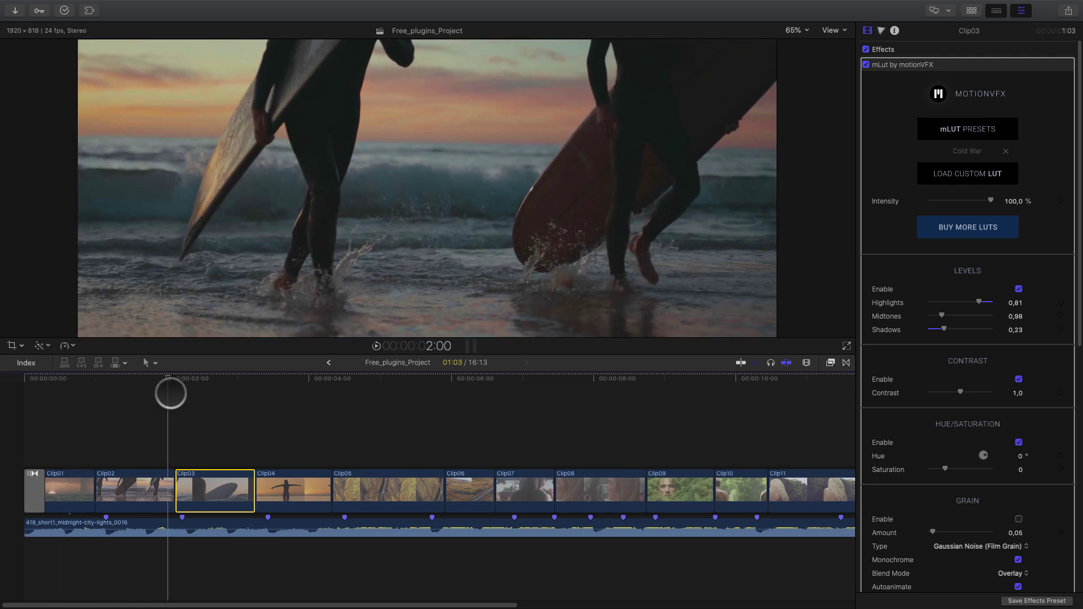
- Return to the sunset clip and list mLight Diffuse 01–06 in the Effects browser
{"action": "left_click_drag", "start_coordinate": [170, 393], "coordinate": [62, 389]}
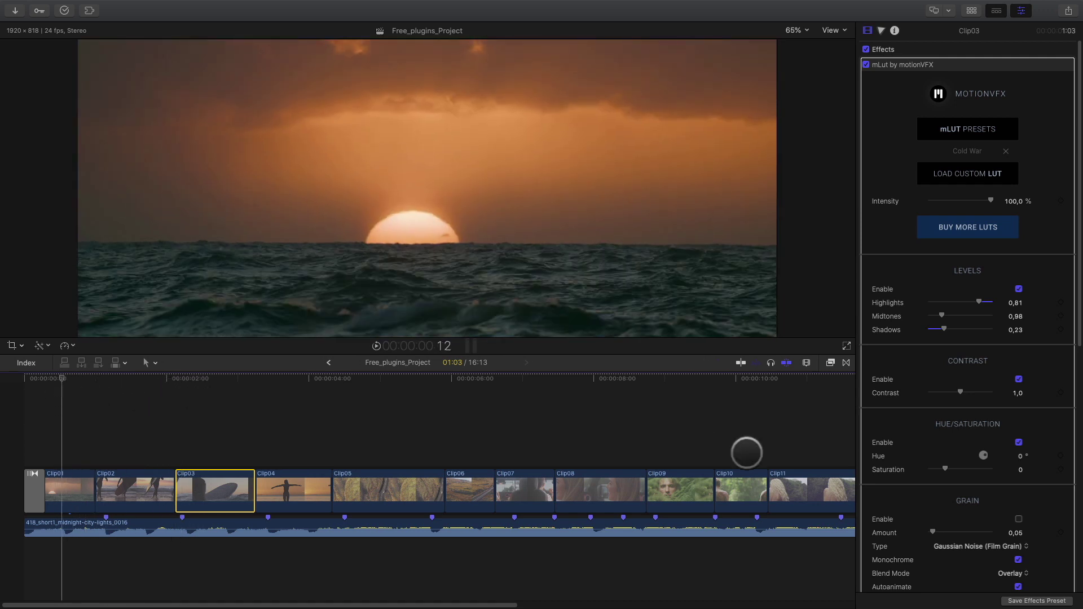
{"action": "left_click", "coordinate": [830, 362]}
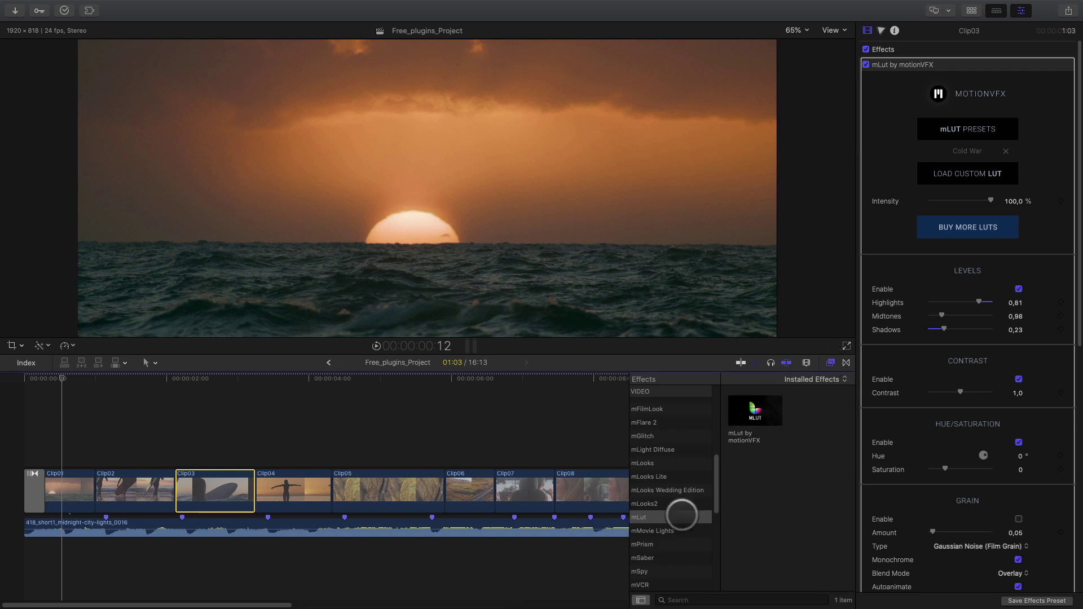
{"action": "left_click", "coordinate": [654, 450]}
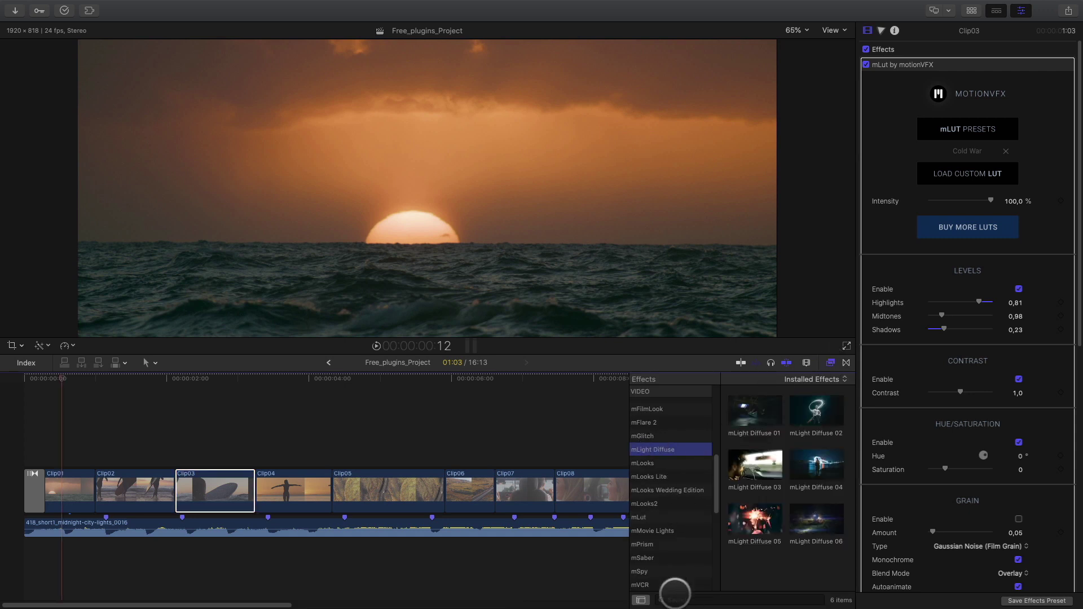
{"action": "left_click", "coordinate": [641, 600]}
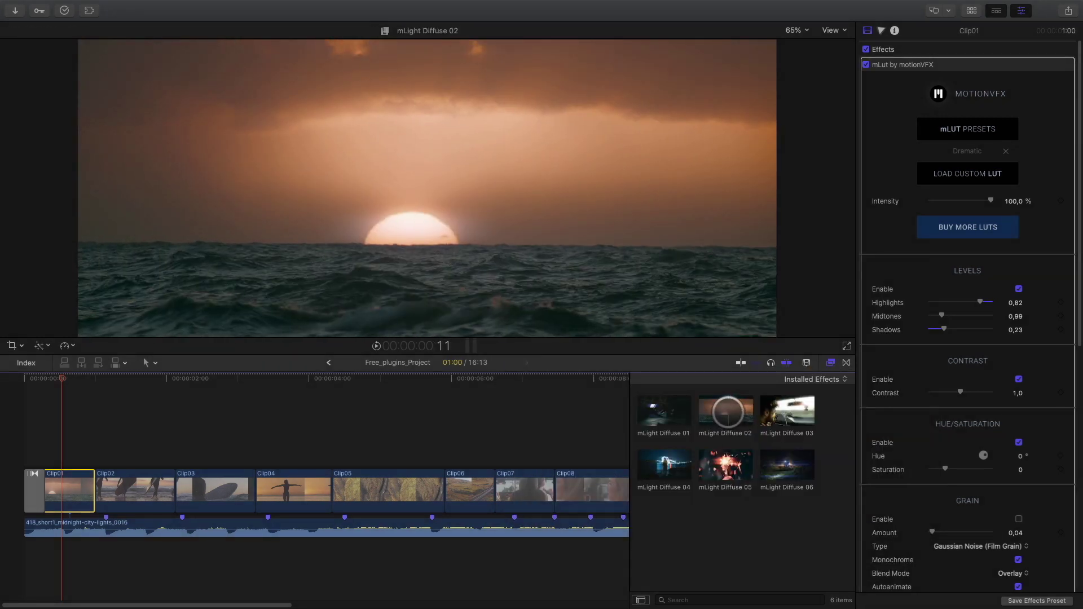
- Apply mLight Diffuse 02 to the sunset clip Clip01
{"action": "left_click", "coordinate": [717, 414]}
{"action": "left_click_drag", "start_coordinate": [723, 410], "coordinate": [70, 494]}
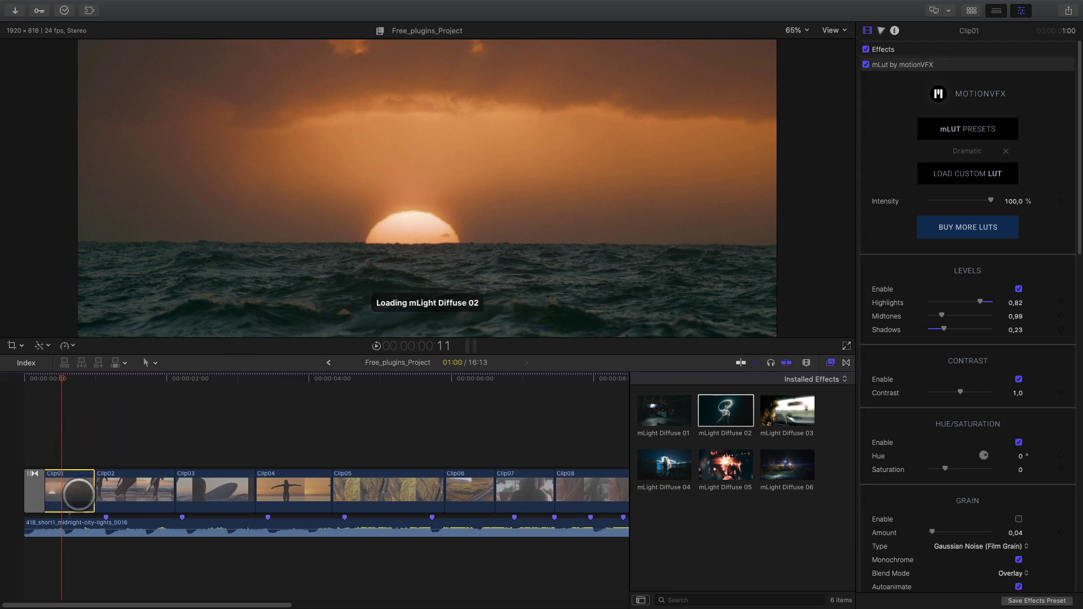
{"action": "left_click", "coordinate": [830, 362]}
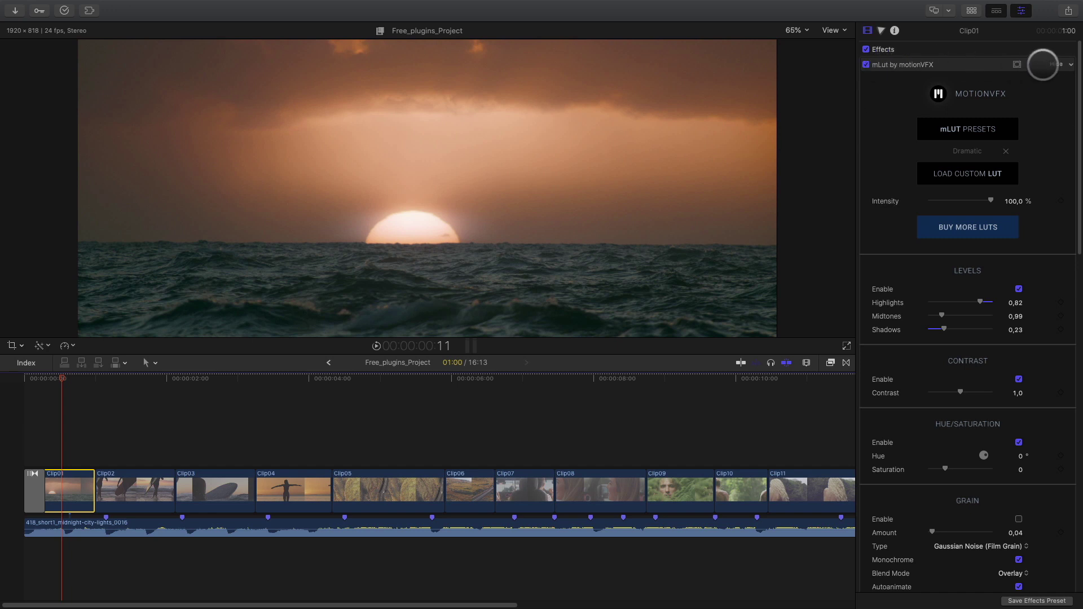
- Tune the glow: raise Diffuse Brightness, Vertical Blur 17,0 and Reflection Opacity 4,0 %
{"action": "left_click", "coordinate": [1054, 64]}
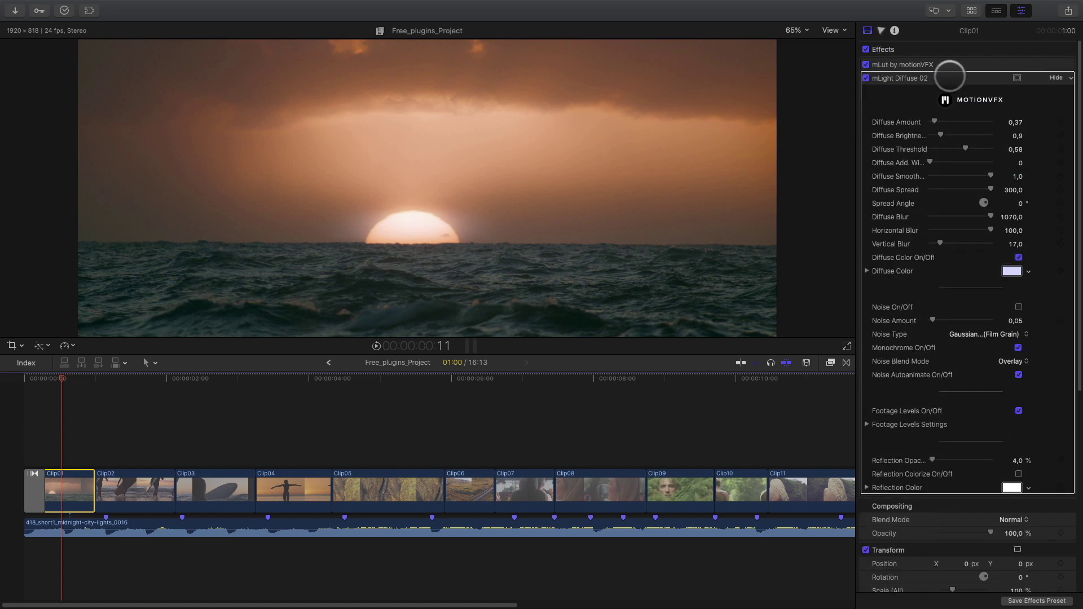
{"action": "left_click_drag", "start_coordinate": [940, 136], "coordinate": [978, 136]}
{"action": "left_click_drag", "start_coordinate": [1019, 203], "coordinate": [1019, 192]}
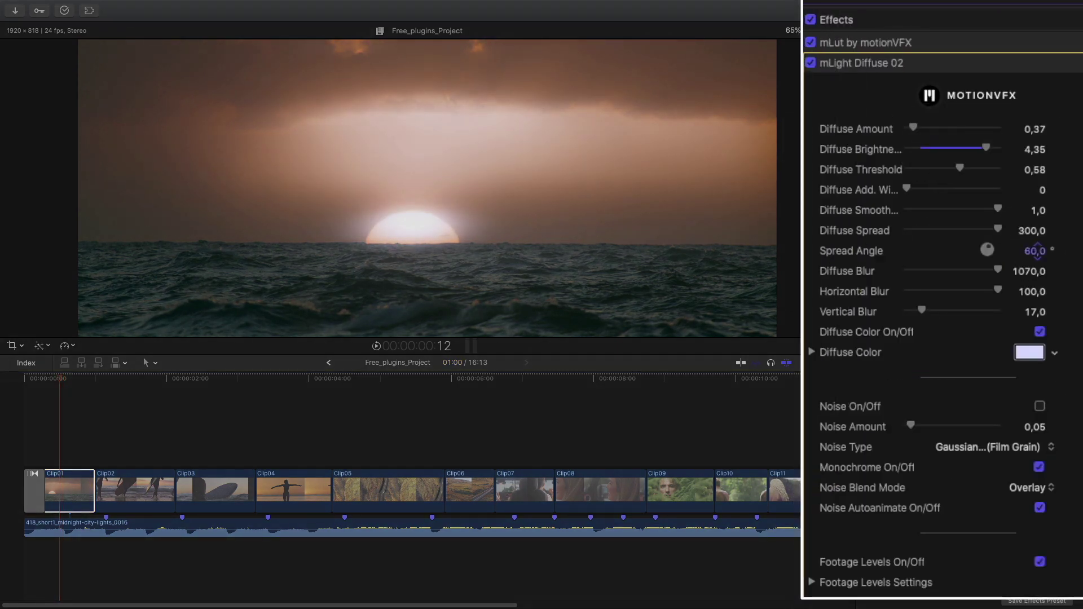
{"action": "left_click_drag", "start_coordinate": [921, 310], "coordinate": [906, 310]}
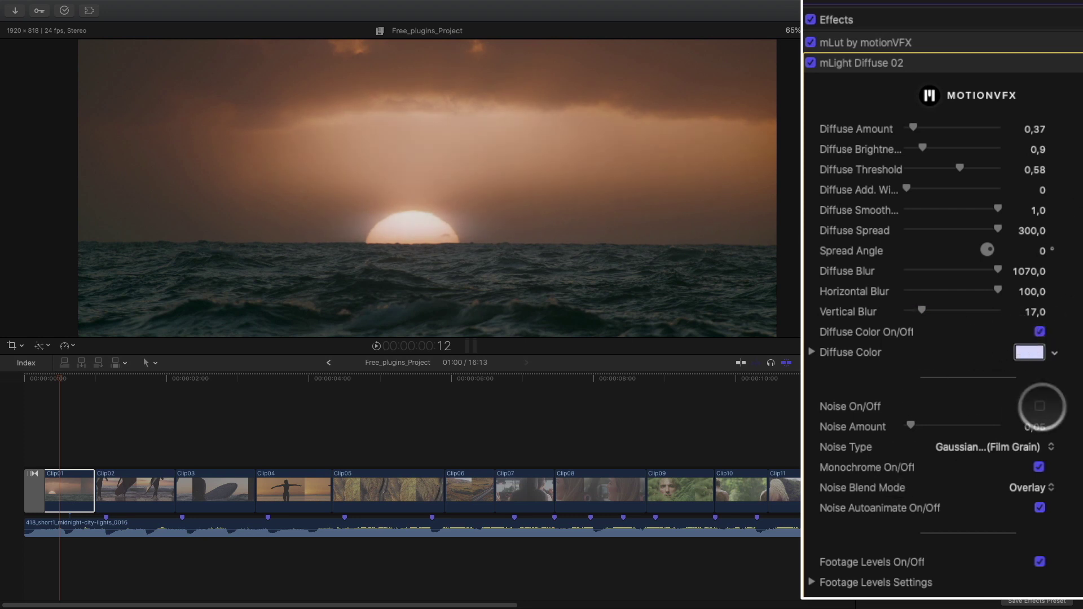
{"action": "scroll", "coordinate": [979, 552], "scroll_direction": "down", "scroll_amount": 3}
{"action": "left_click_drag", "start_coordinate": [907, 545], "coordinate": [997, 544]}
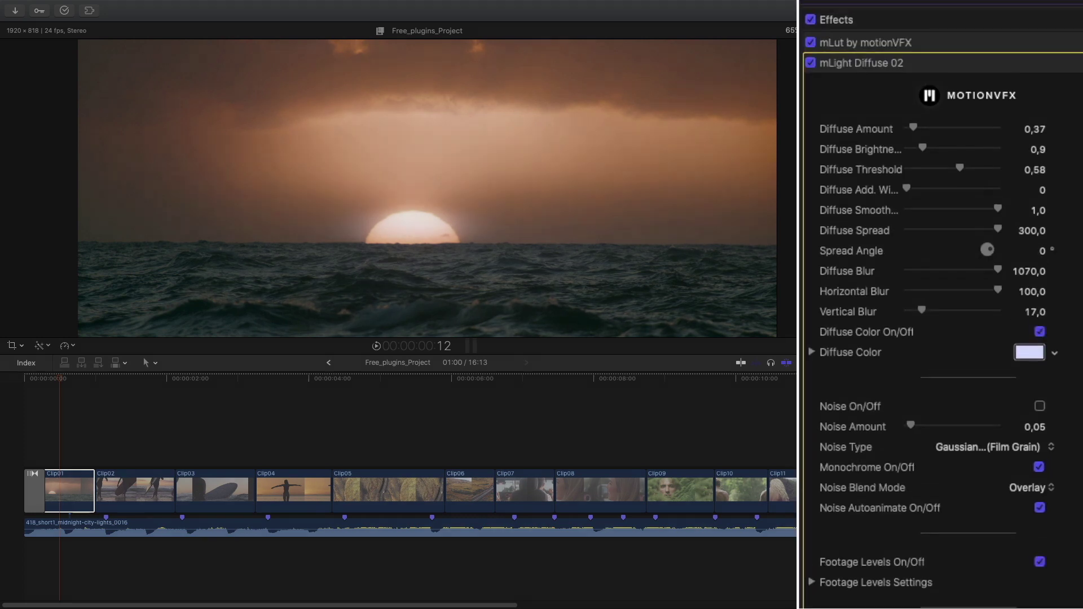
- Compare the sunset with all effects and the mLight glow off, leaving both enabled
{"action": "left_click", "coordinate": [865, 79]}
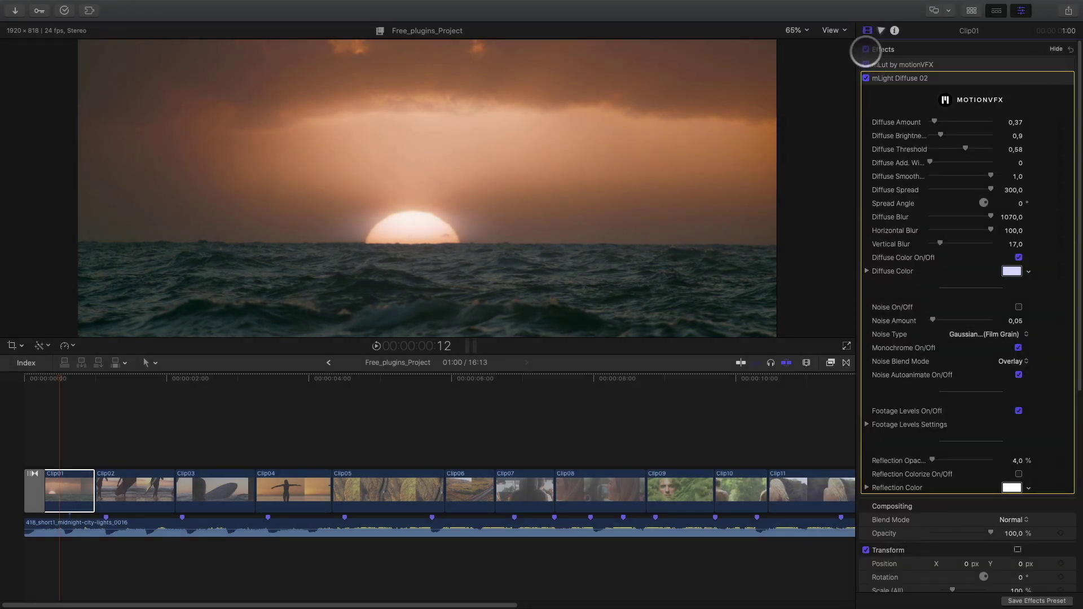
{"action": "left_click", "coordinate": [865, 50]}
{"action": "left_click", "coordinate": [865, 50]}
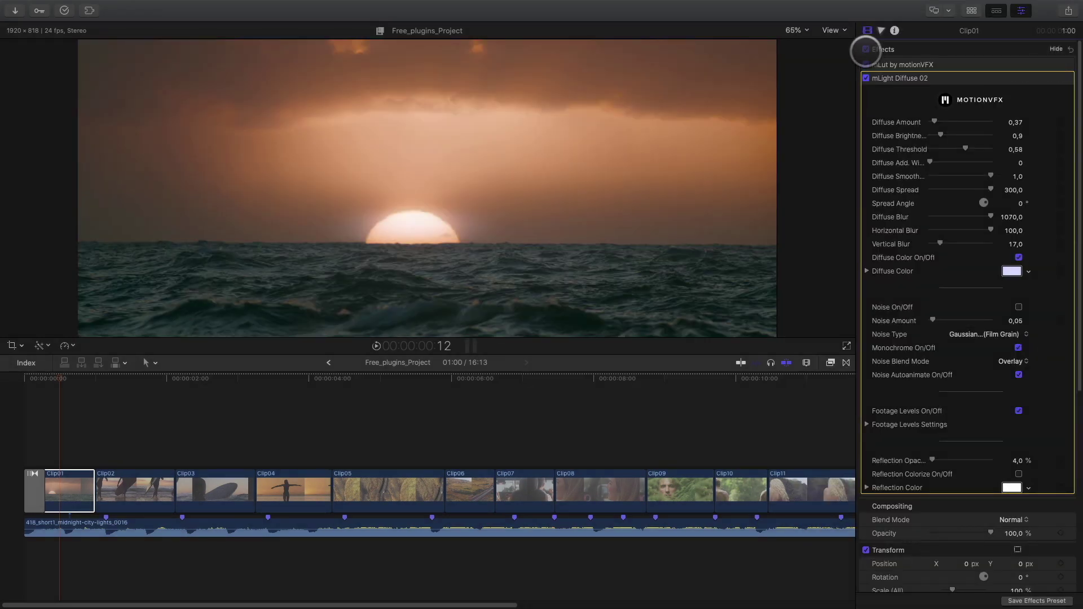
{"action": "left_click", "coordinate": [865, 78]}
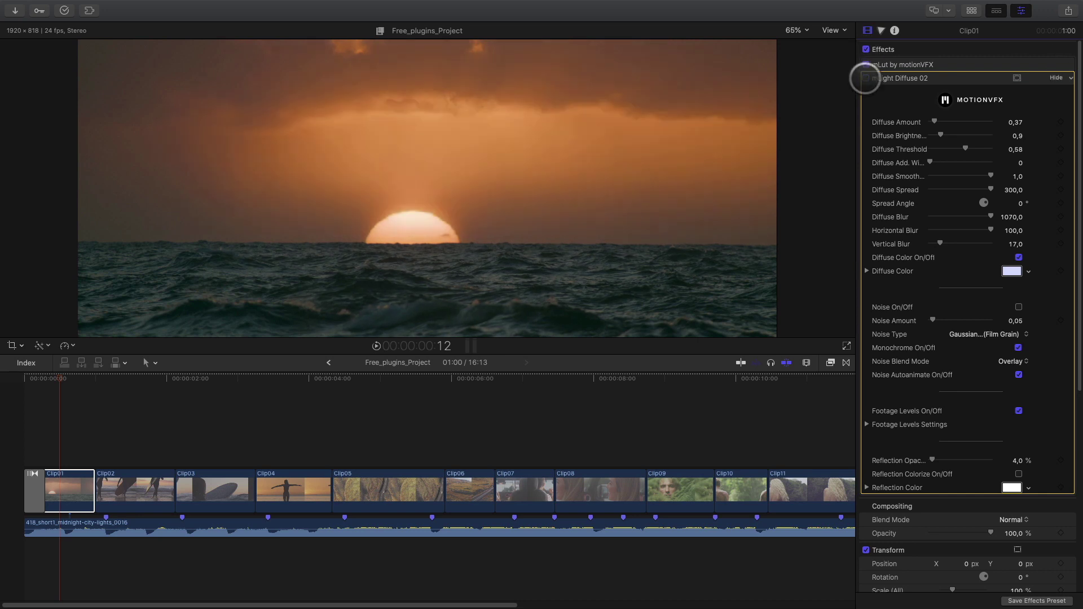
{"action": "left_click", "coordinate": [865, 79]}
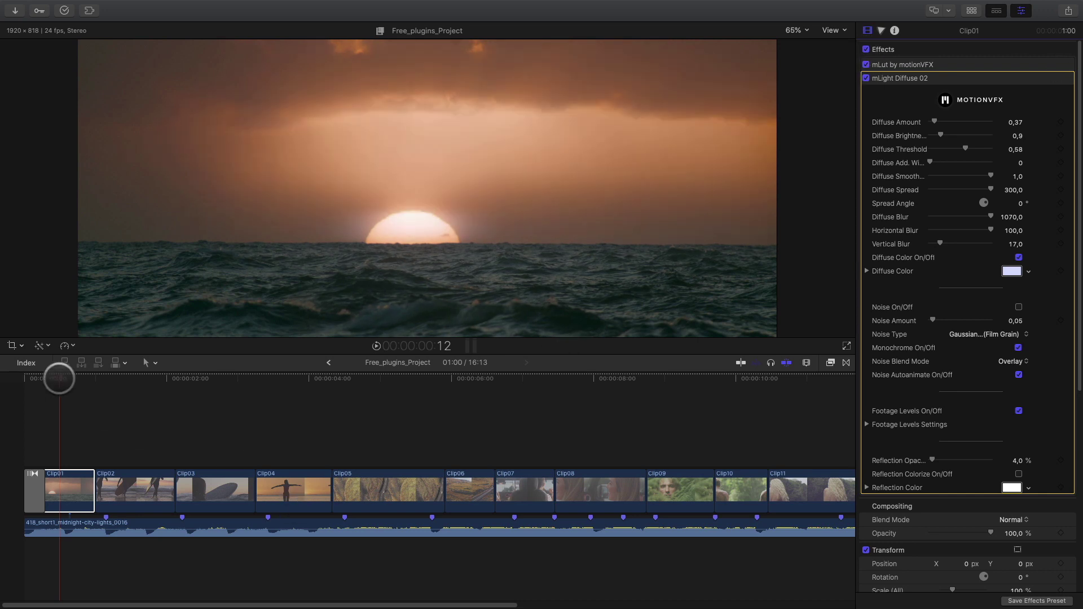
- Select Clip06 and toggle its mLight Diffuse 05 glow off and back on
{"action": "left_click_drag", "start_coordinate": [63, 378], "coordinate": [256, 422]}
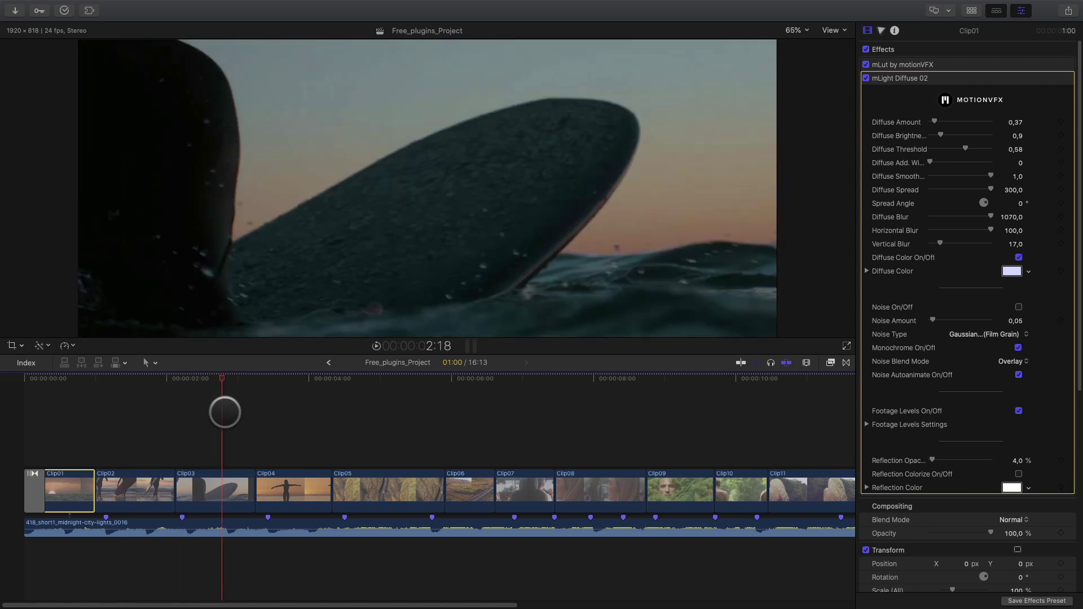
{"action": "left_click", "coordinate": [472, 379]}
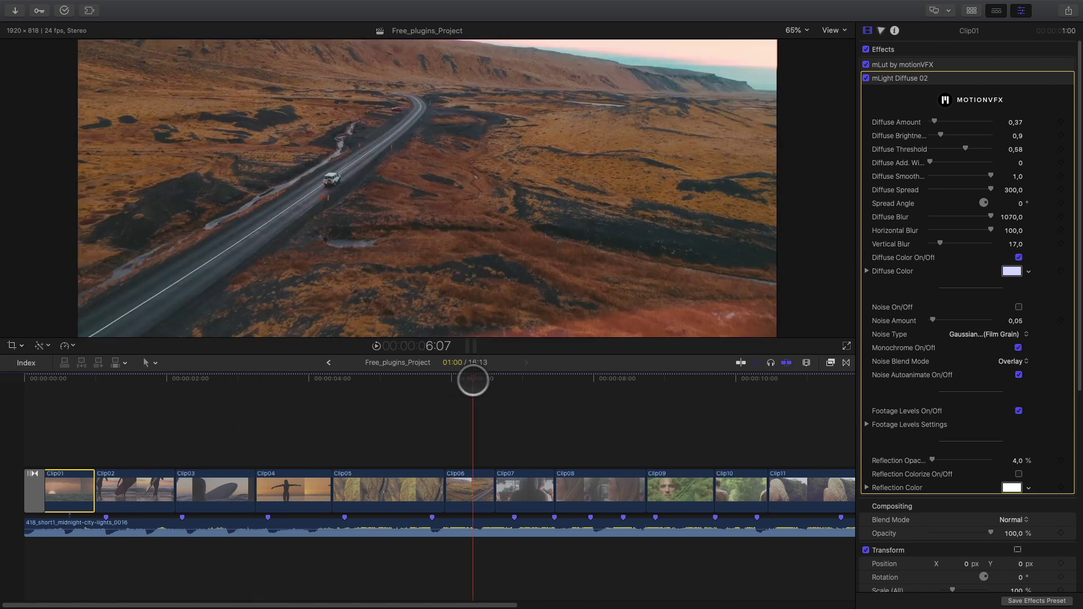
{"action": "left_click", "coordinate": [468, 474]}
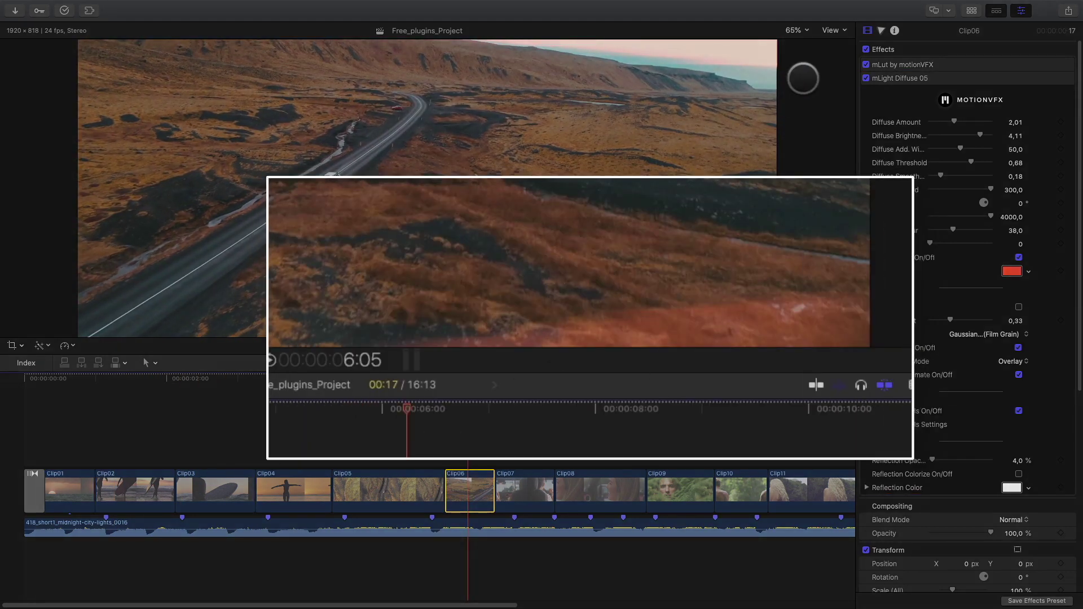
{"action": "left_click", "coordinate": [865, 78]}
{"action": "left_click", "coordinate": [865, 78]}
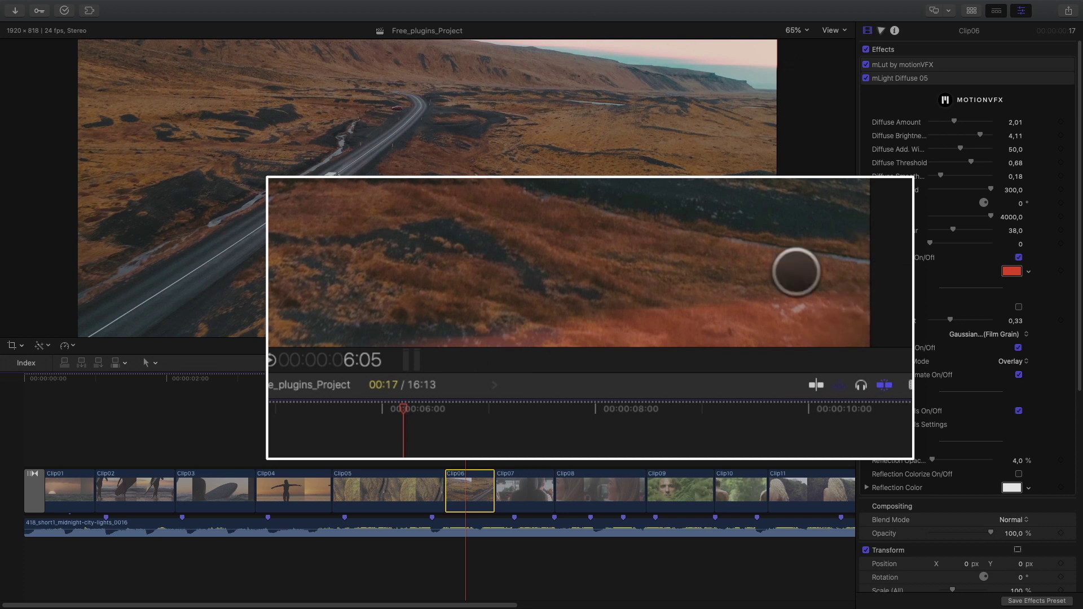
- Try a purple glow colour on Clip06, then return it to red
{"action": "left_click", "coordinate": [1011, 271]}
{"action": "mouse_move", "coordinate": [949, 420]}
{"action": "left_mouse_down"}
{"action": "mouse_move", "coordinate": [994, 514]}
{"action": "mouse_move", "coordinate": [1020, 448]}
{"action": "left_mouse_up"}
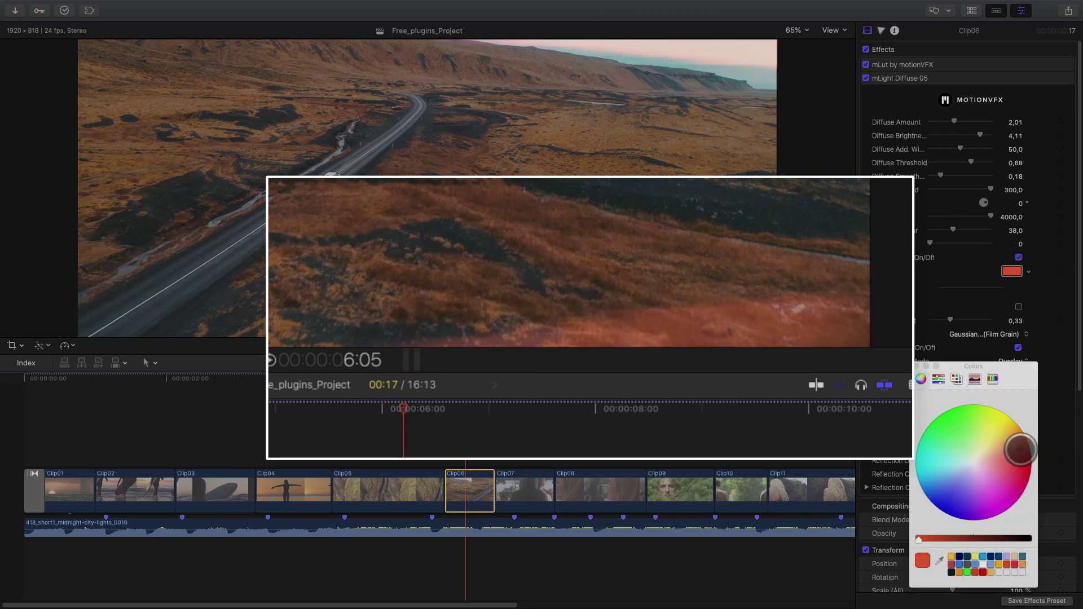
{"action": "left_click_drag", "start_coordinate": [510, 380], "coordinate": [537, 382]}
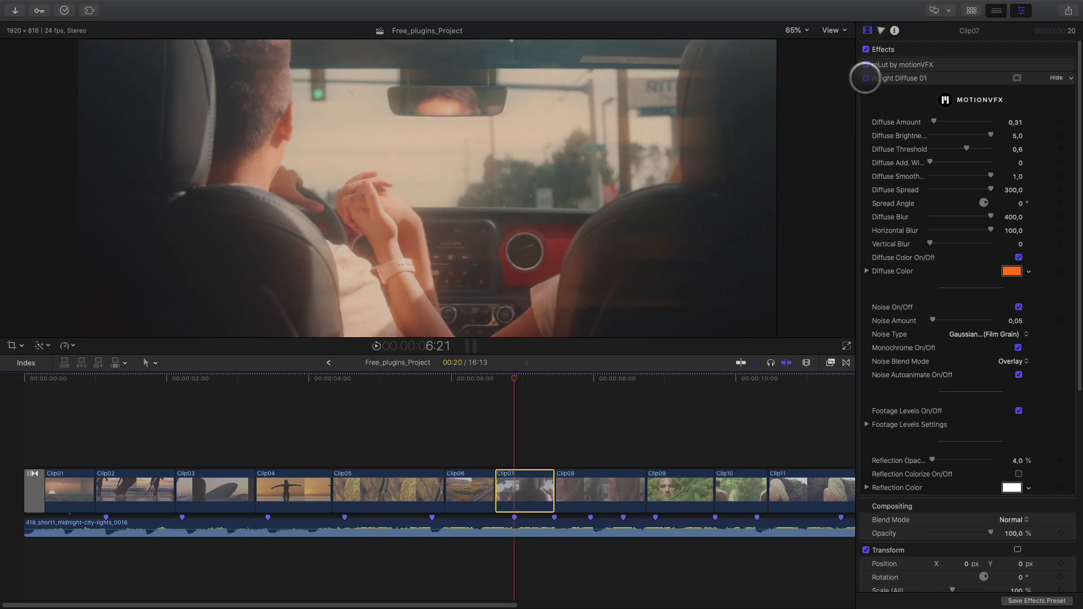
- Toggle Clip07's mLight Diffuse 01 glow, test the blur, and lower the amount to 0,41
{"action": "left_click", "coordinate": [865, 78]}
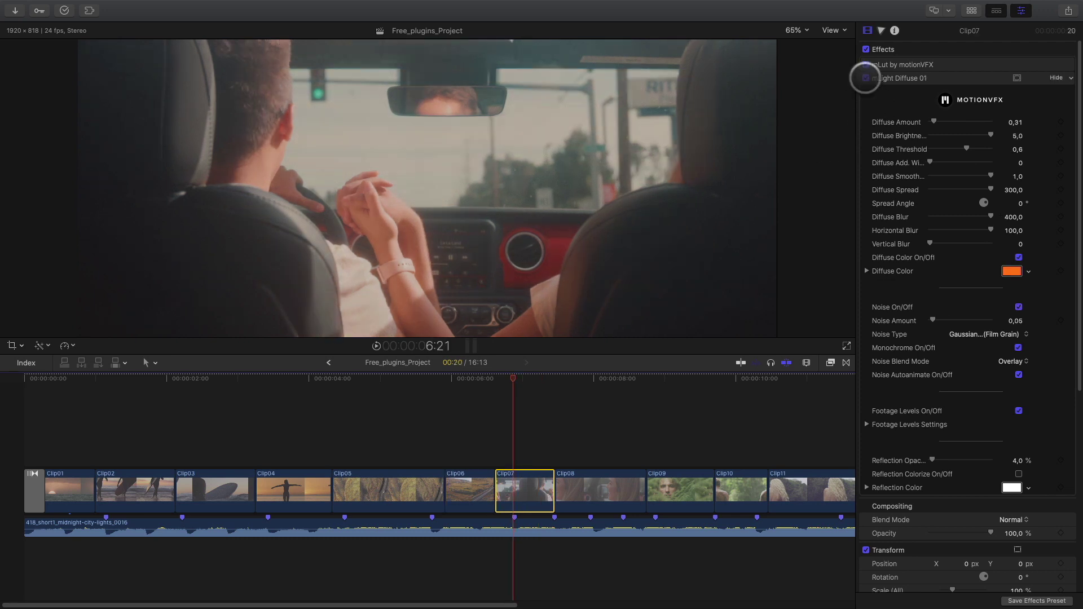
{"action": "left_click", "coordinate": [866, 77]}
{"action": "left_click_drag", "start_coordinate": [933, 122], "coordinate": [944, 122]}
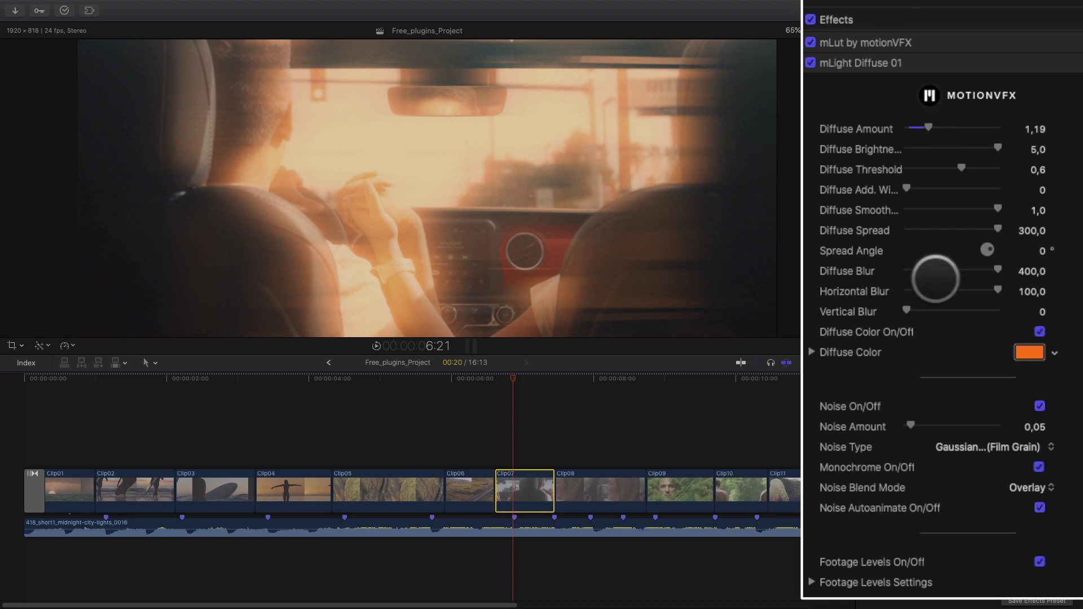
{"action": "mouse_move", "coordinate": [998, 290]}
{"action": "left_mouse_down"}
{"action": "mouse_move", "coordinate": [871, 292]}
{"action": "mouse_move", "coordinate": [997, 289]}
{"action": "left_mouse_up"}
{"action": "mouse_move", "coordinate": [906, 310]}
{"action": "left_mouse_down"}
{"action": "mouse_move", "coordinate": [998, 310]}
{"action": "mouse_move", "coordinate": [820, 310]}
{"action": "left_mouse_up"}
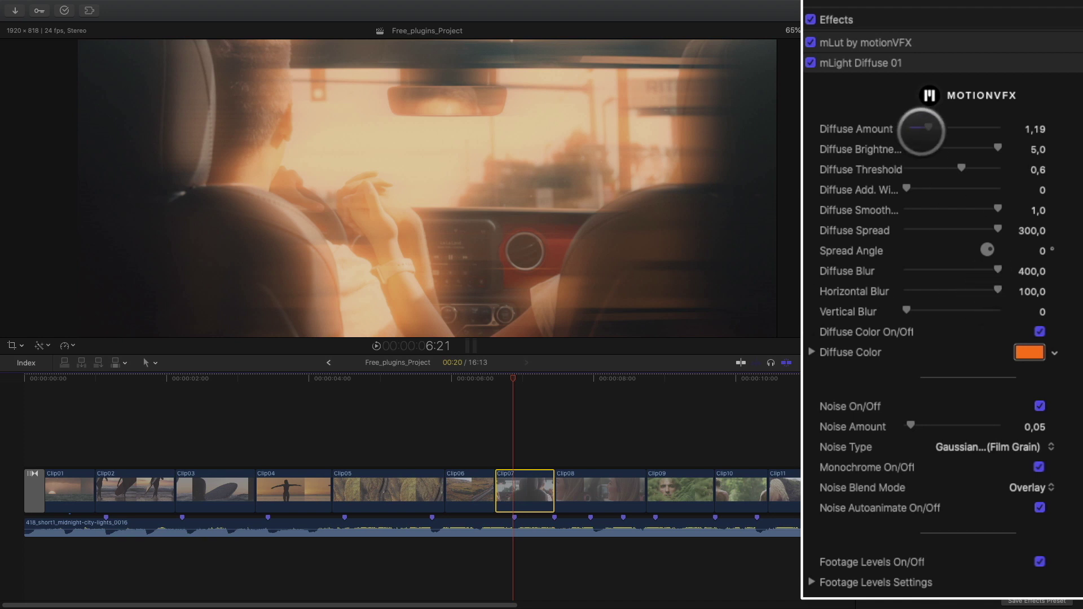
{"action": "left_click_drag", "start_coordinate": [921, 130], "coordinate": [911, 129]}
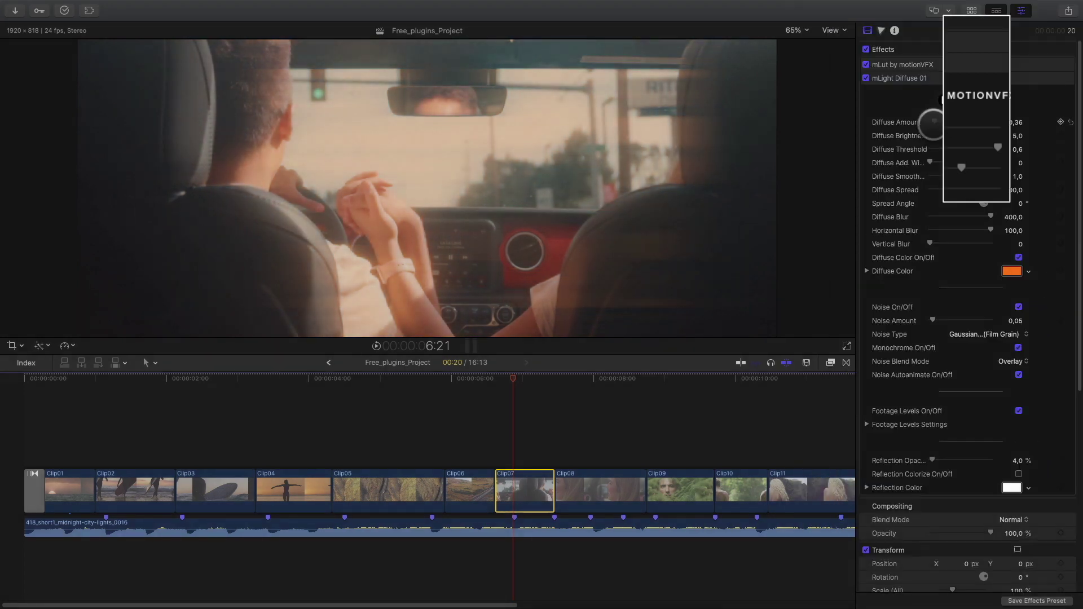
- Move the playhead to the timeline start and add a Basic Title with Control-T
{"action": "left_click_drag", "start_coordinate": [512, 379], "coordinate": [70, 376]}
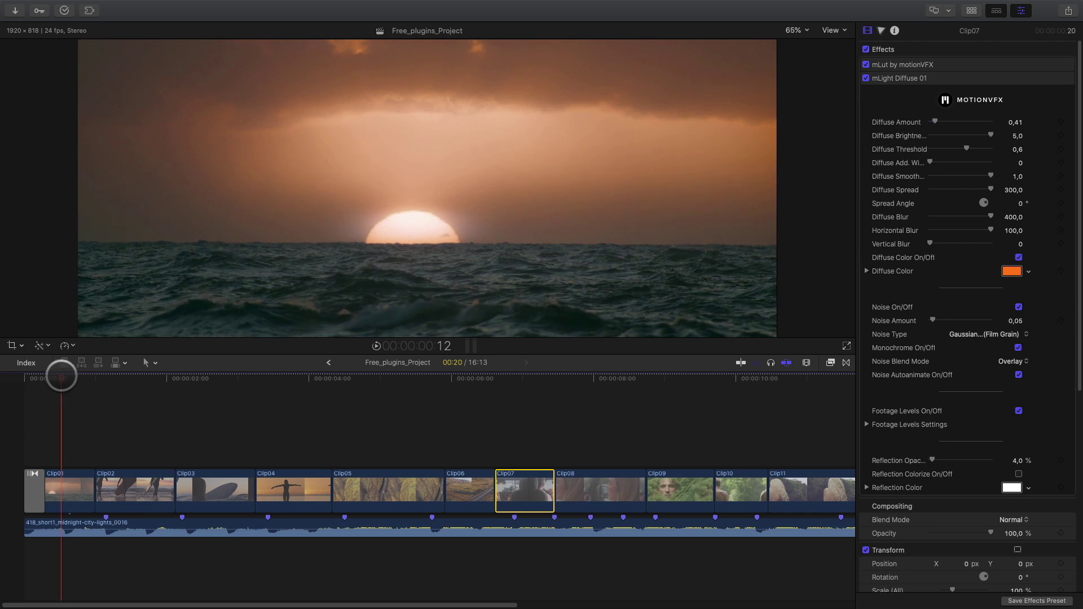
{"action": "left_click", "coordinate": [71, 379]}
{"action": "left_click_drag", "start_coordinate": [68, 378], "coordinate": [16, 384]}
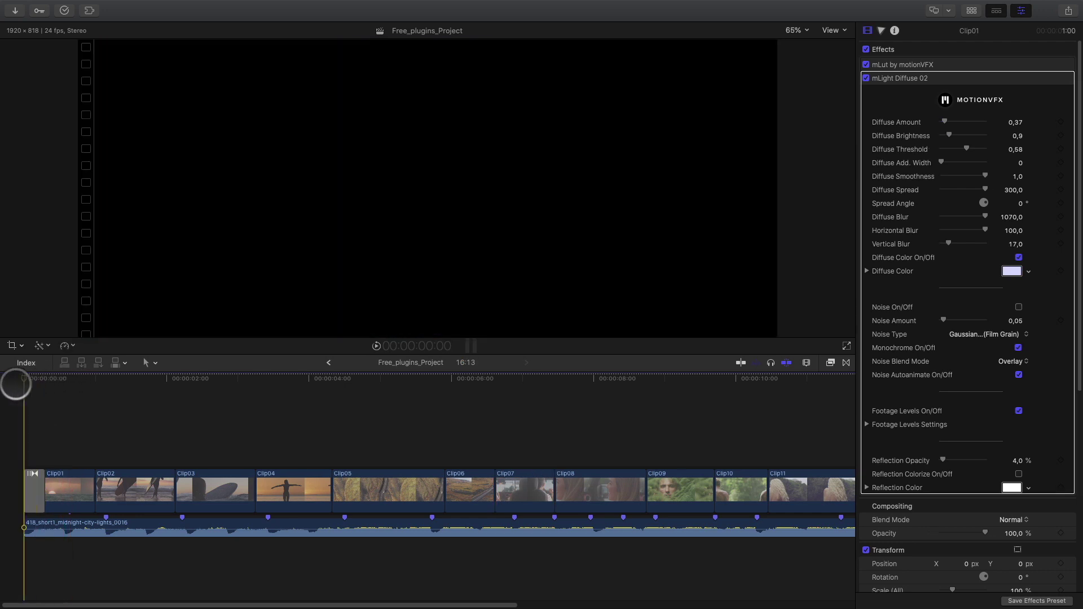
{"action": "key", "text": "ctrl+t"}
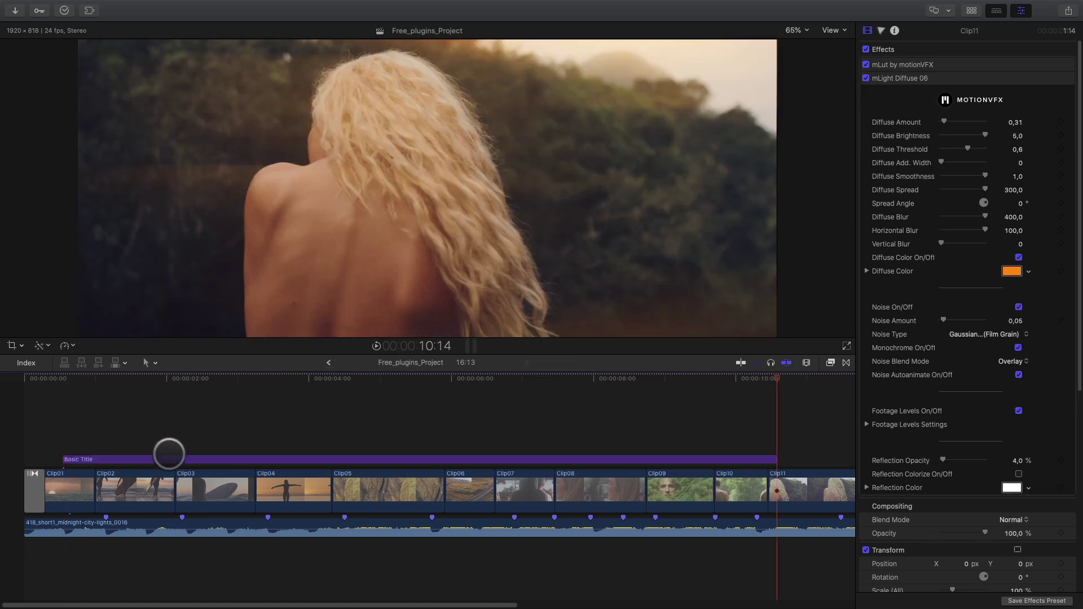
- Move the title to the start, trim it to about three seconds, and use Beacon Script
{"action": "left_click_drag", "start_coordinate": [168, 453], "coordinate": [130, 457]}
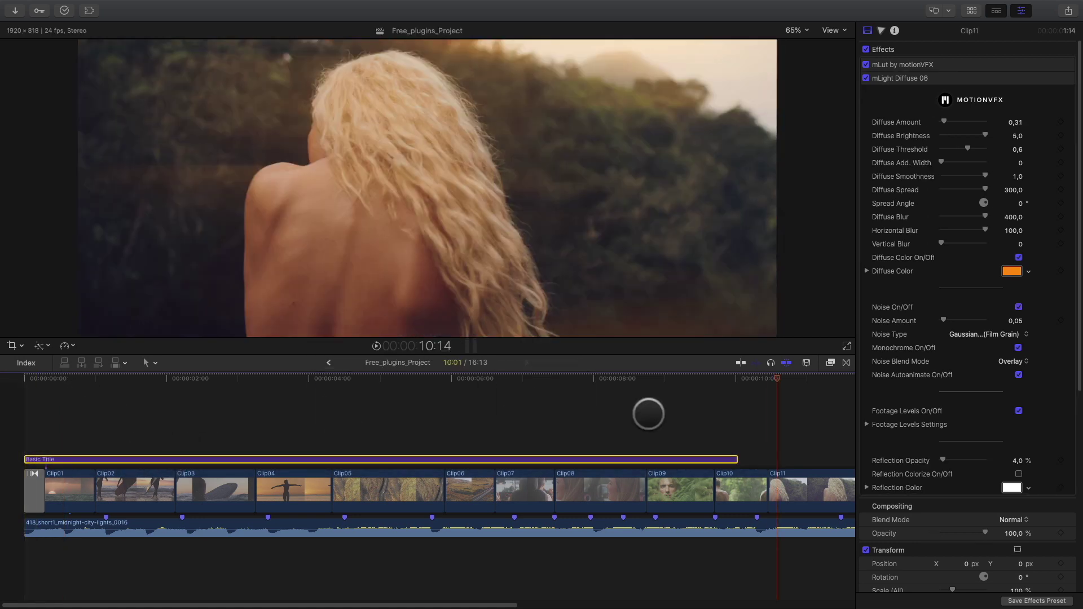
{"action": "left_click_drag", "start_coordinate": [736, 459], "coordinate": [255, 459]}
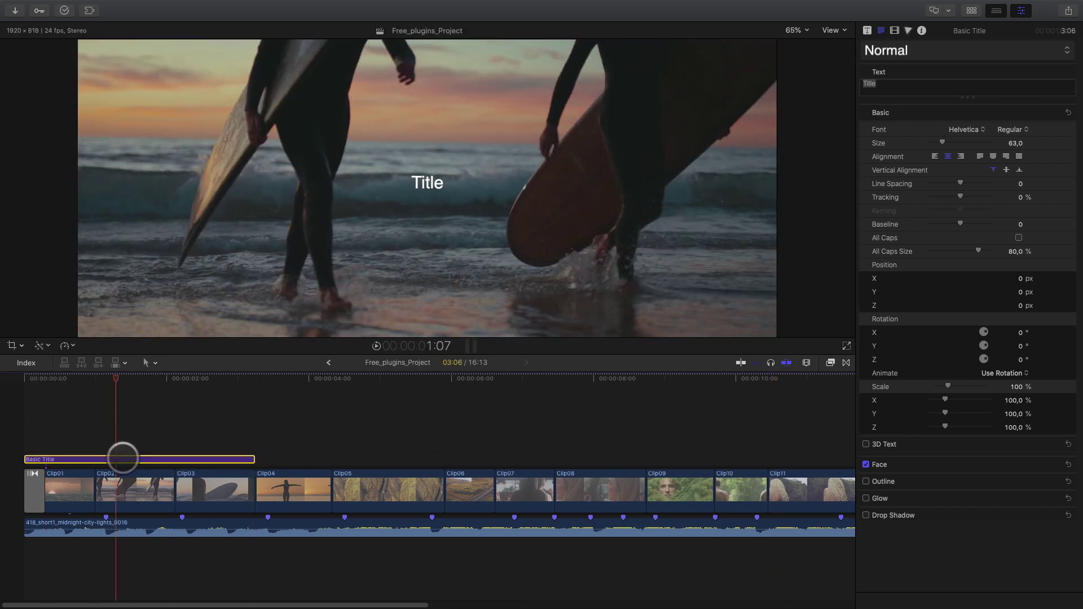
{"action": "double_click", "coordinate": [885, 84]}
{"action": "type", "text": "rip to heaven"}
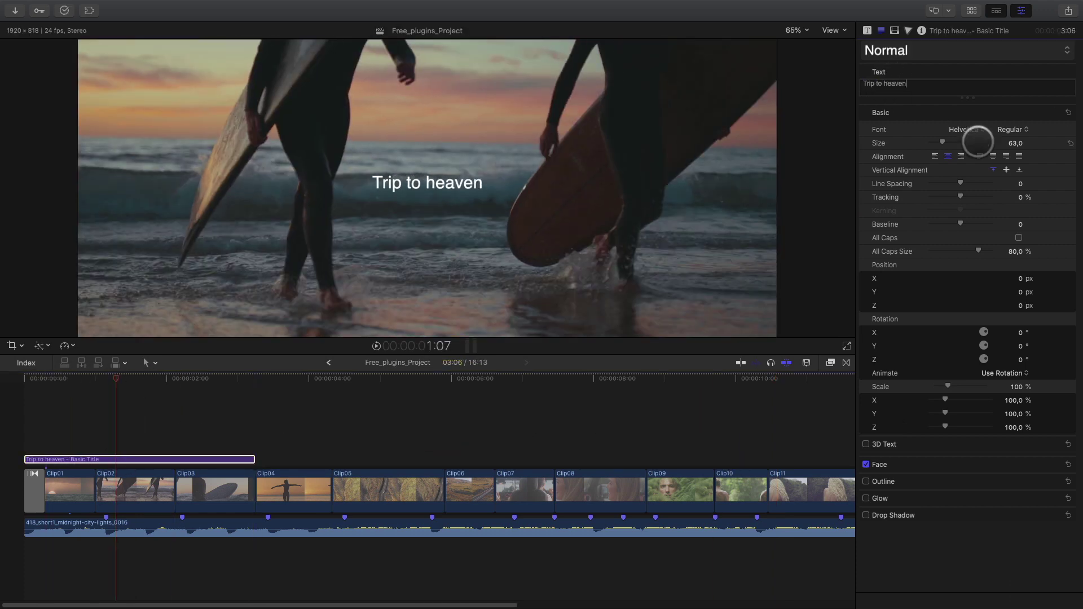
{"action": "left_click", "coordinate": [978, 141]}
{"action": "scroll", "coordinate": [930, 135], "scroll_direction": "up", "scroll_amount": 10}
{"action": "left_click", "coordinate": [812, 202]}
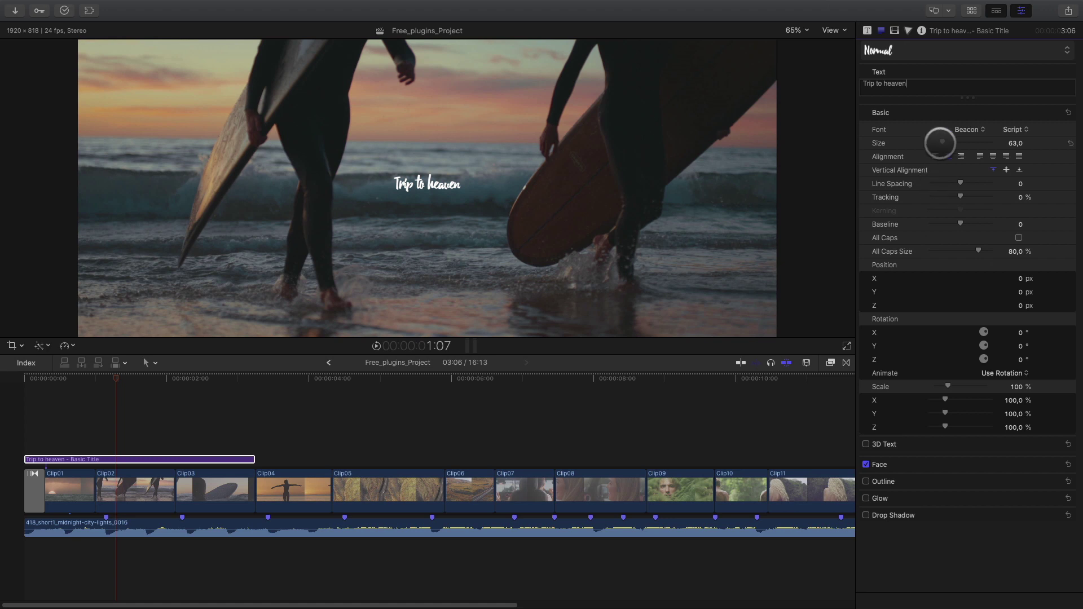
- Set the title size to 136, nudge it lower, and play back the opening
{"action": "left_click_drag", "start_coordinate": [939, 143], "coordinate": [956, 143]}
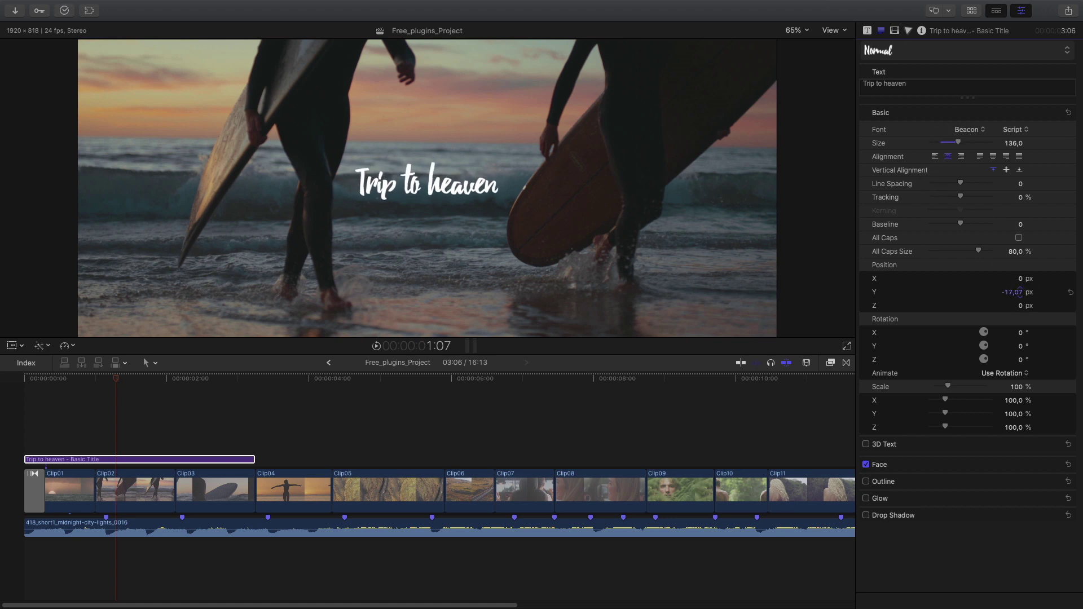
{"action": "left_click_drag", "start_coordinate": [1021, 292], "coordinate": [1018, 278]}
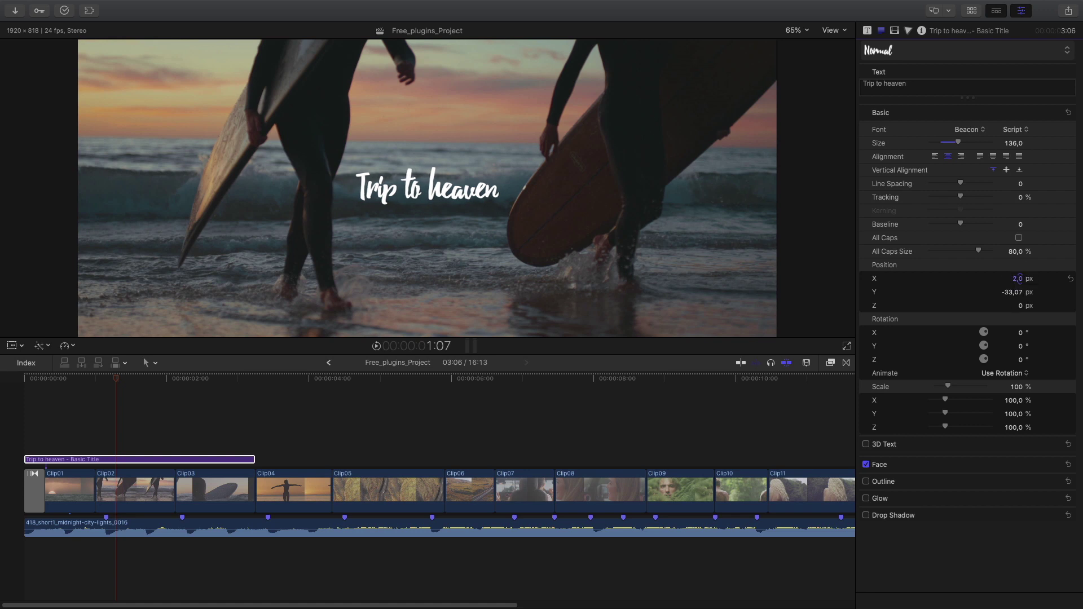
{"action": "left_click_drag", "start_coordinate": [116, 380], "coordinate": [11, 374]}
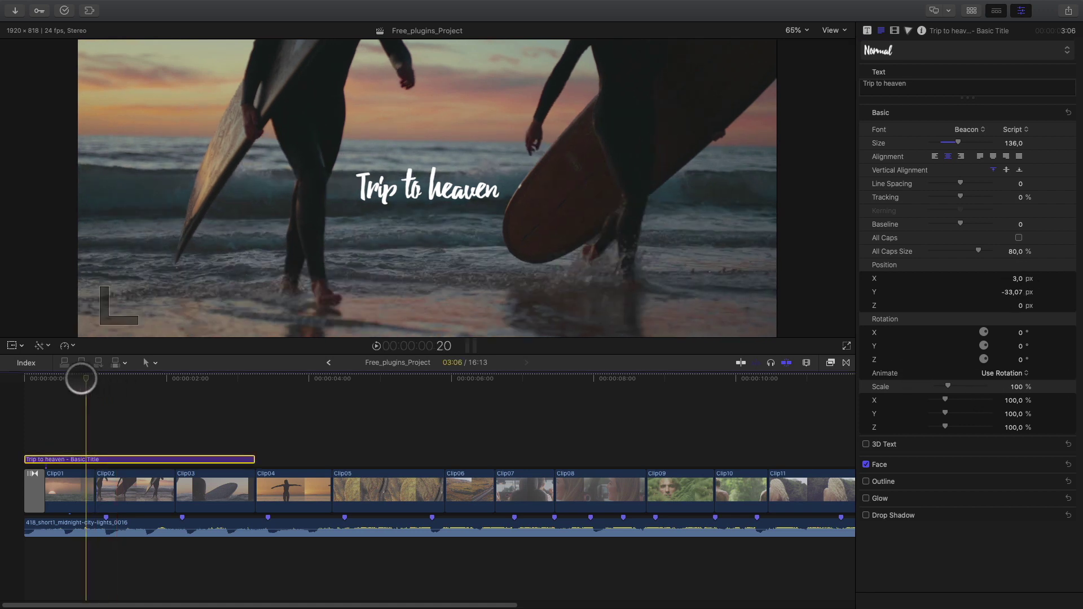
{"action": "key", "text": "space"}
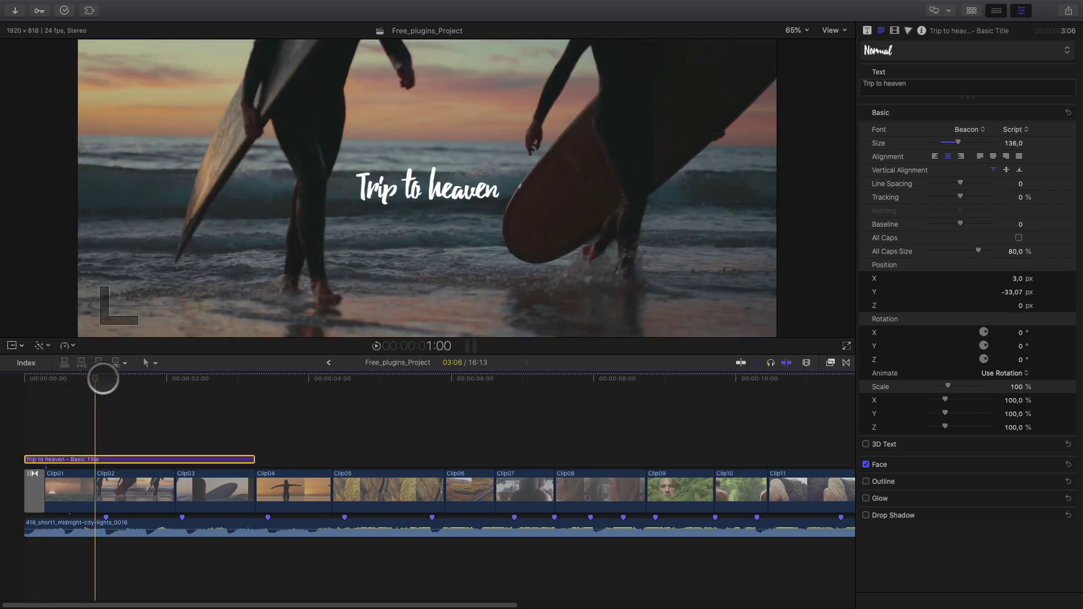
{"action": "left_click_drag", "start_coordinate": [168, 389], "coordinate": [98, 398]}
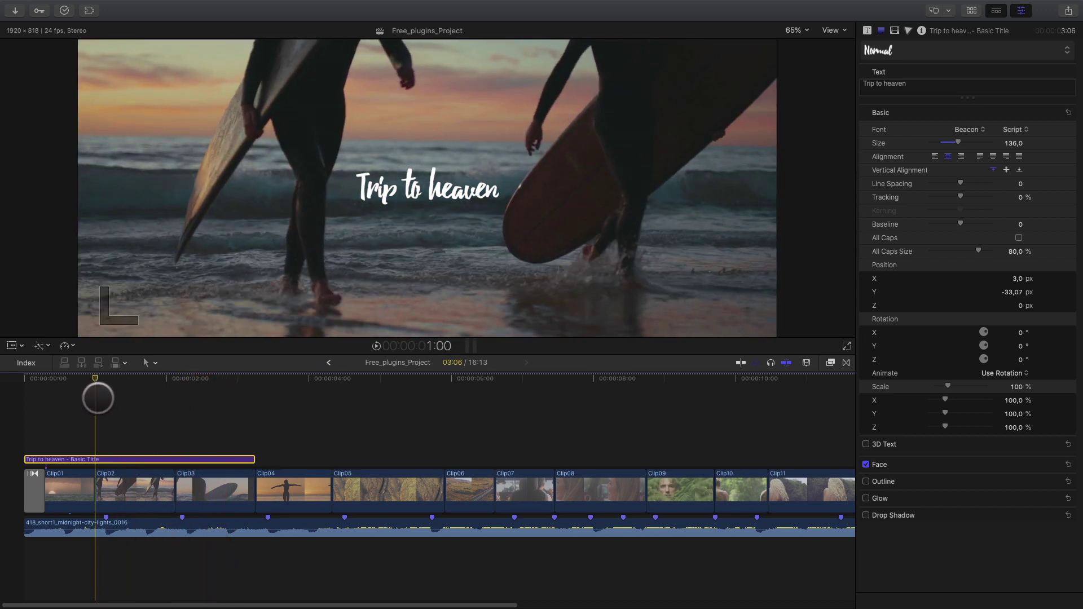
- Show the mBehavior Basic titles with the sidebar hidden, scrolled to Grow Soft In
{"action": "left_click", "coordinate": [969, 10]}
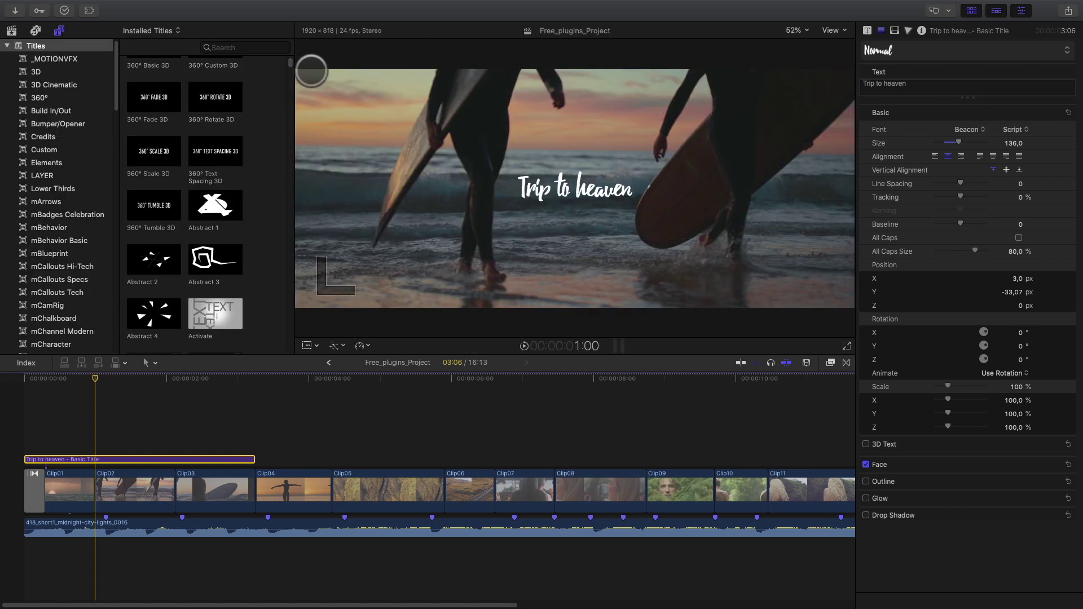
{"action": "scroll", "coordinate": [63, 149], "scroll_direction": "down", "scroll_amount": 5}
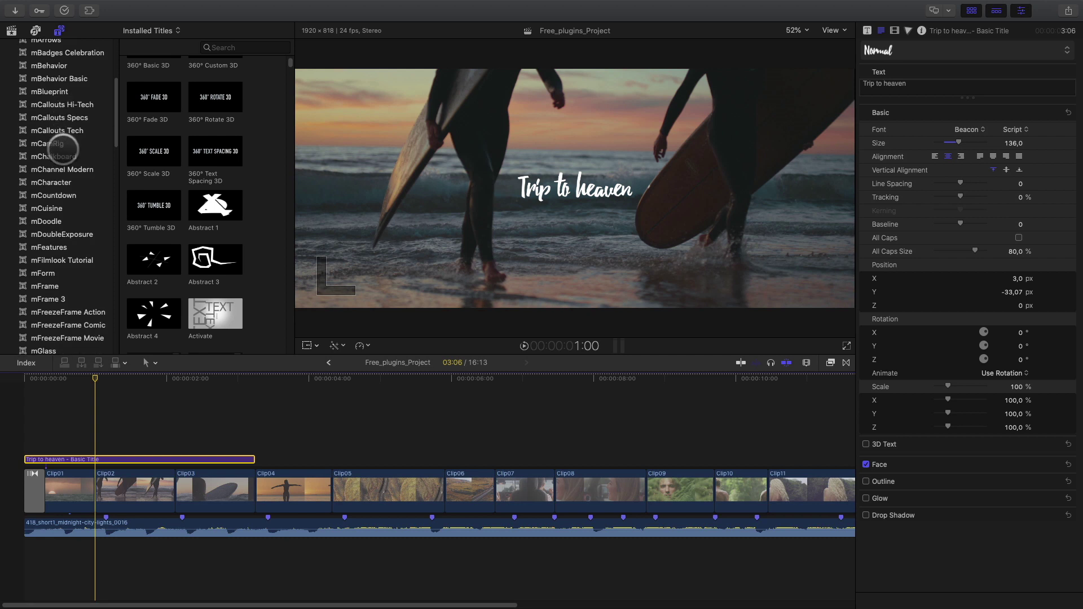
{"action": "scroll", "coordinate": [63, 149], "scroll_direction": "down", "scroll_amount": 3}
{"action": "scroll", "coordinate": [63, 152], "scroll_direction": "up", "scroll_amount": 3}
{"action": "scroll", "coordinate": [63, 150], "scroll_direction": "up", "scroll_amount": 1}
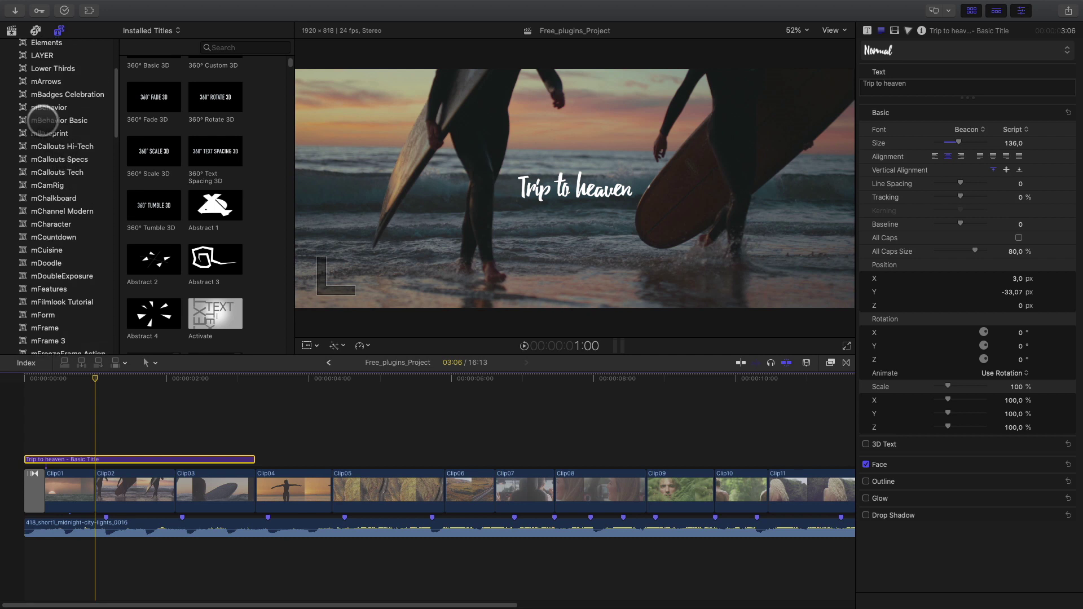
{"action": "left_click", "coordinate": [44, 120]}
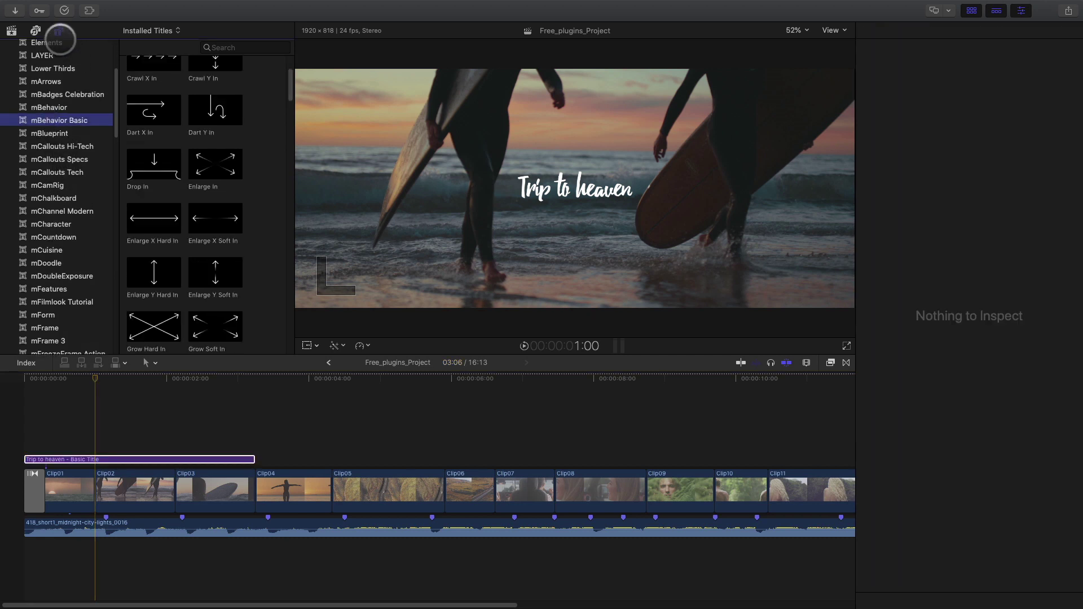
{"action": "left_click", "coordinate": [56, 31]}
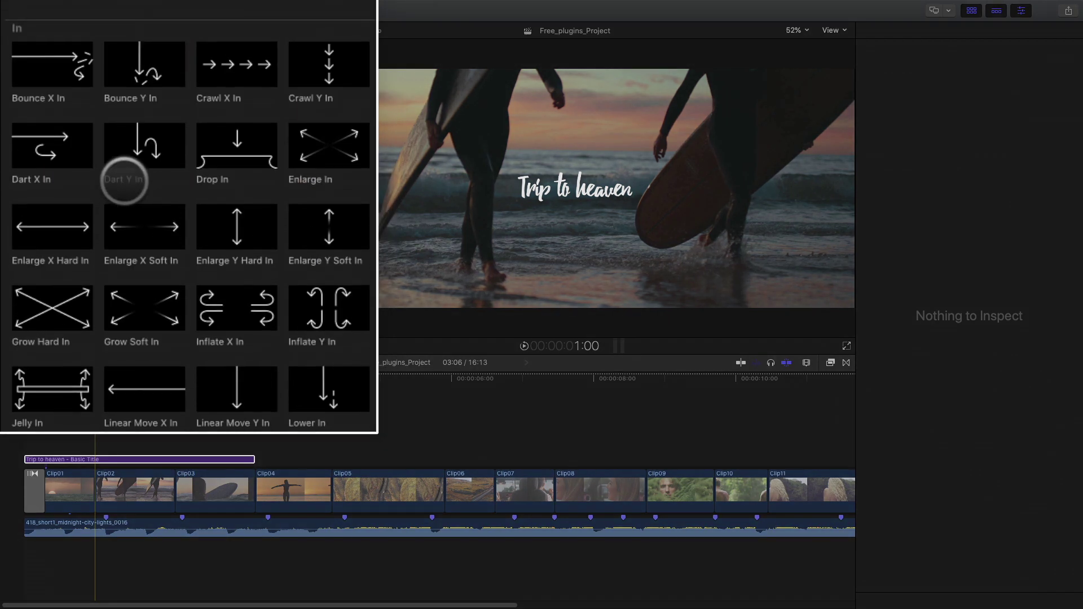
{"action": "scroll", "coordinate": [124, 179], "scroll_direction": "down", "scroll_amount": 3}
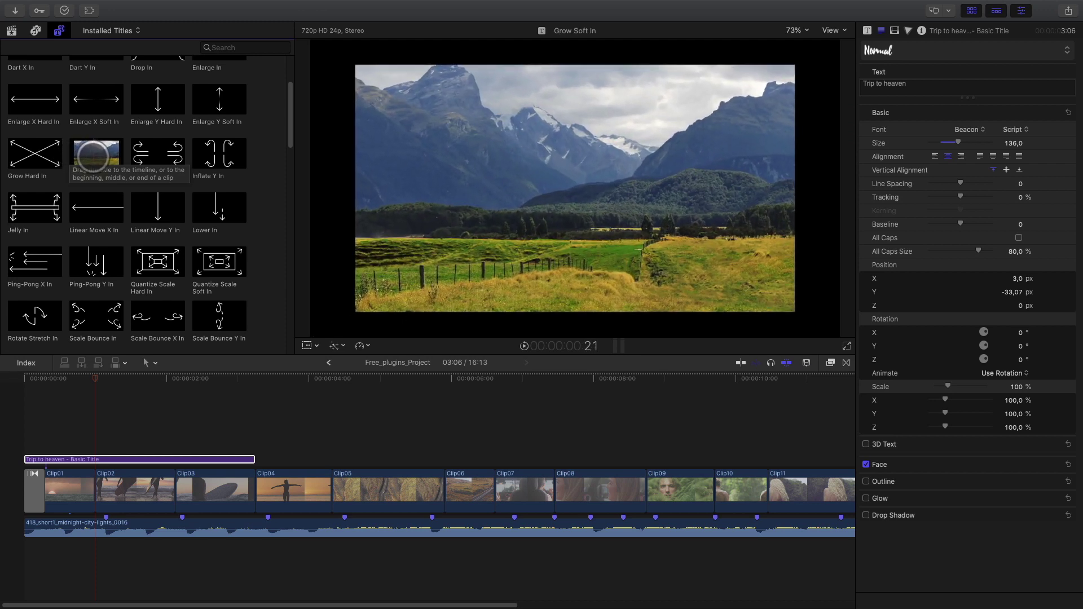
- Place Grow Soft In above the 'Trip to heaven' title, aligned to the timeline start
{"action": "left_click_drag", "start_coordinate": [93, 155], "coordinate": [44, 444]}
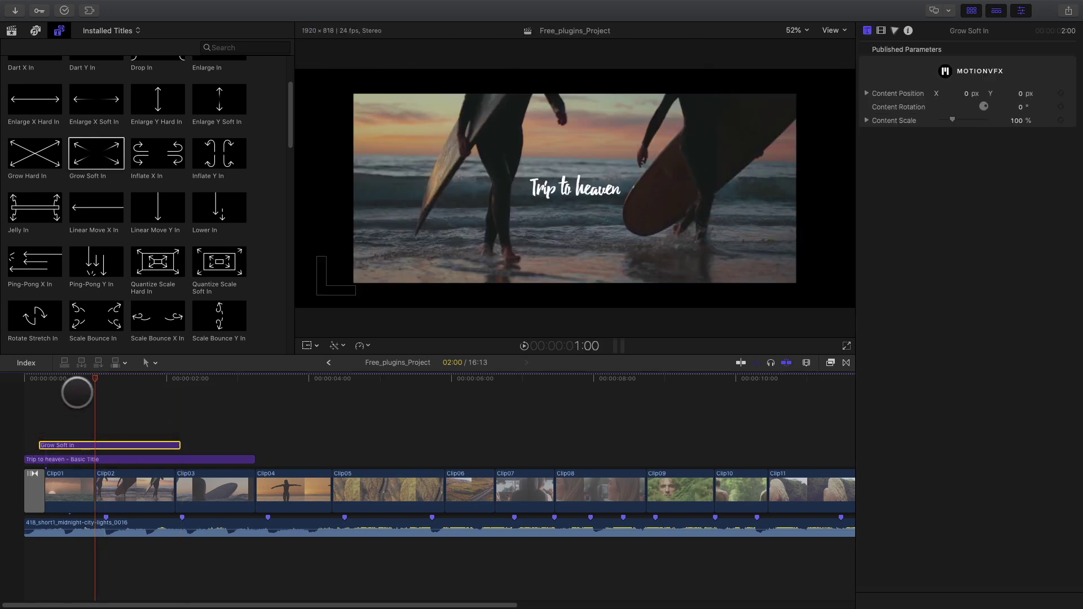
{"action": "left_click_drag", "start_coordinate": [90, 378], "coordinate": [19, 383]}
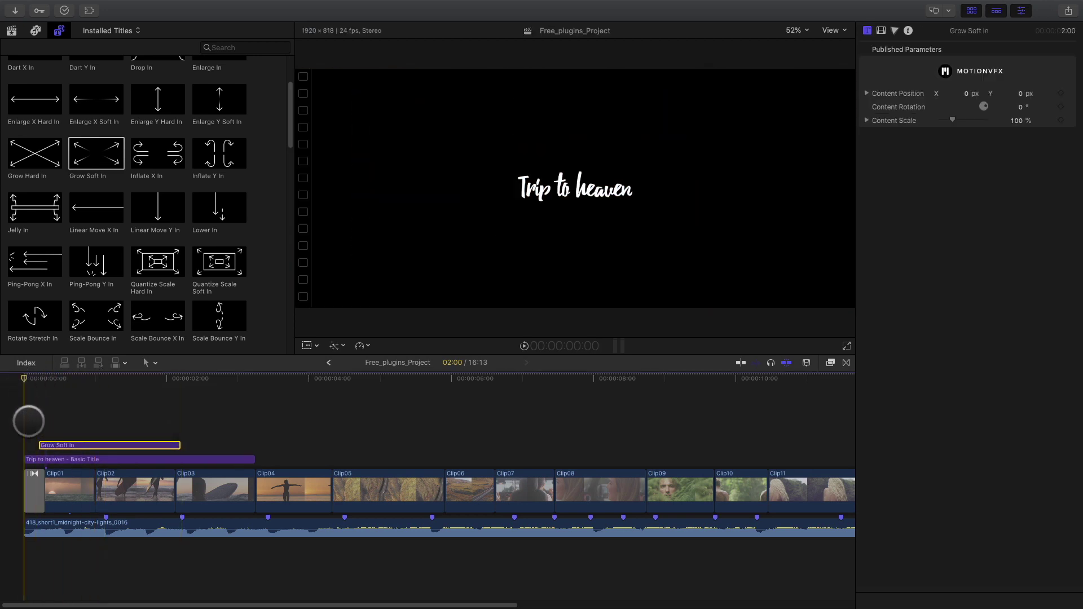
{"action": "left_click_drag", "start_coordinate": [68, 445], "coordinate": [54, 444]}
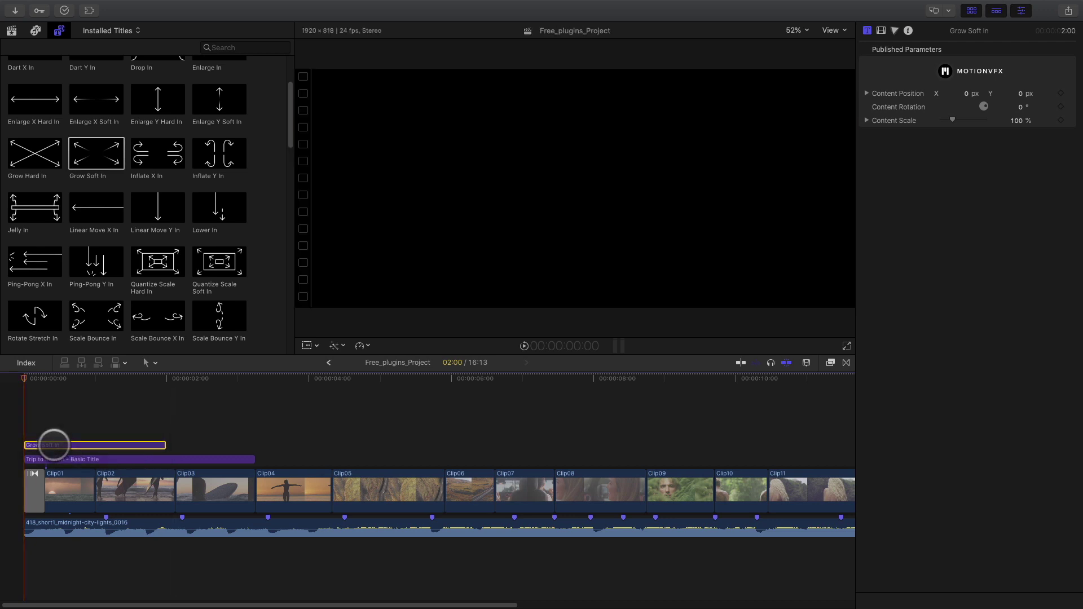
- Preview the animated title and select both title clips together
{"action": "key", "text": "space"}
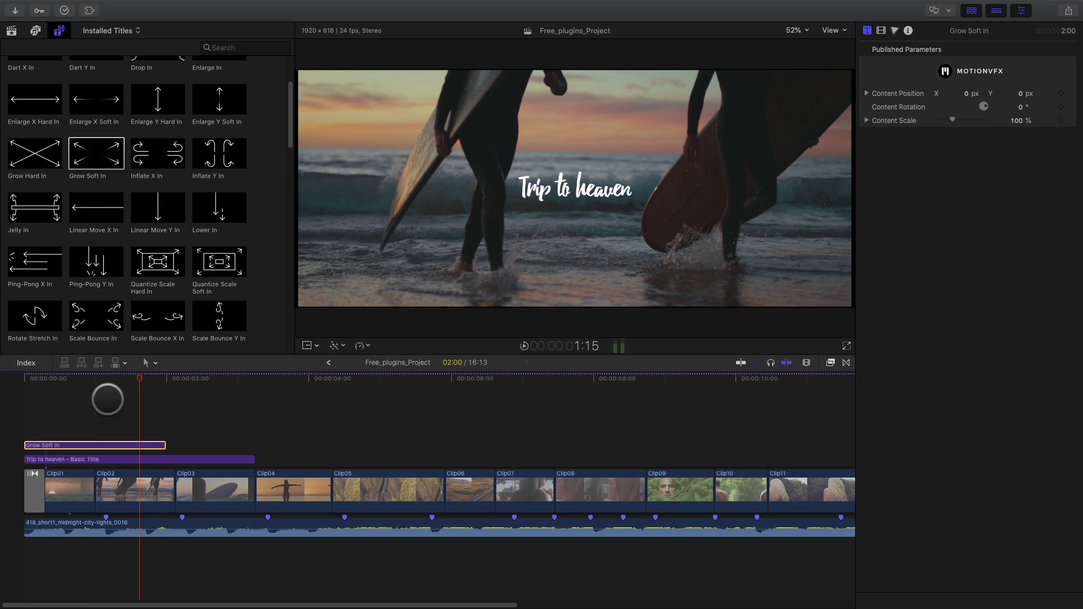
{"action": "left_click_drag", "start_coordinate": [134, 380], "coordinate": [10, 378]}
{"action": "left_click_drag", "start_coordinate": [63, 408], "coordinate": [138, 458]}
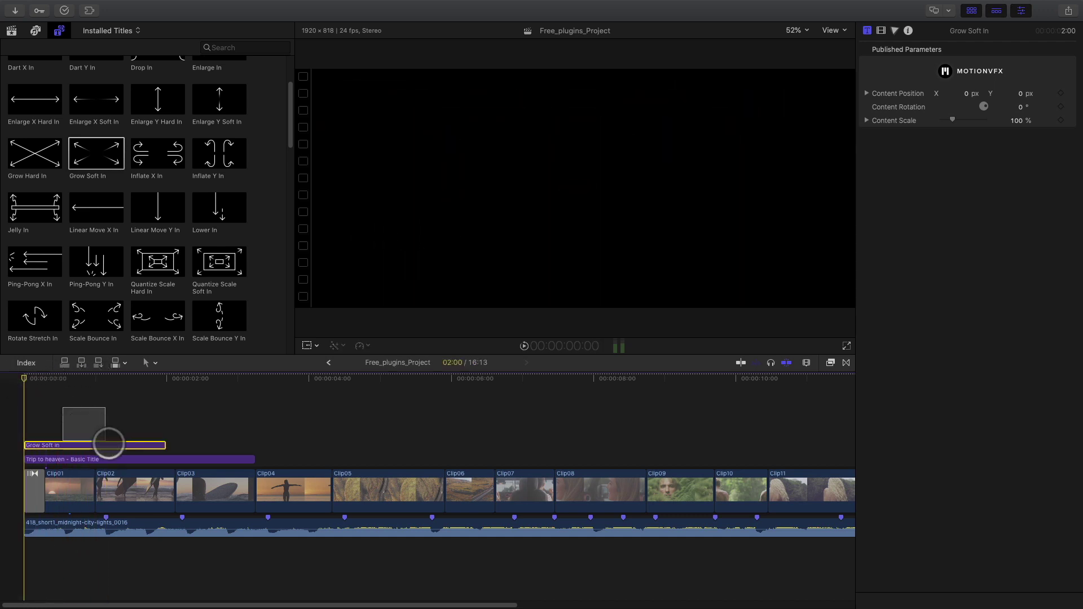
- Combine both title clips into a compound clip named 'Title' and play it back
{"action": "right_click", "coordinate": [138, 455]}
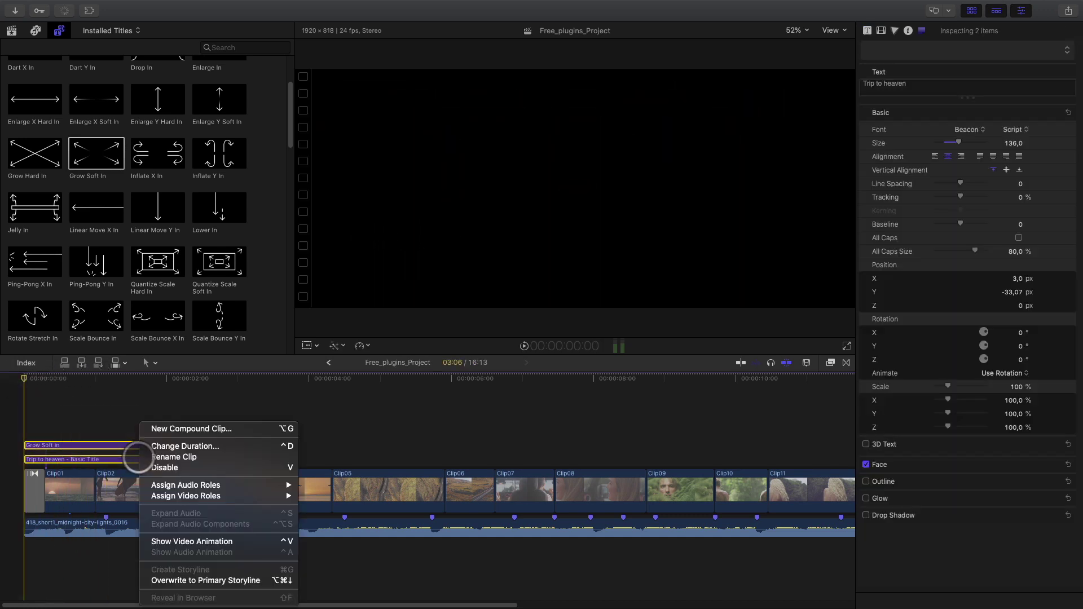
{"action": "left_click", "coordinate": [165, 428]}
{"action": "type", "text": "Title"}
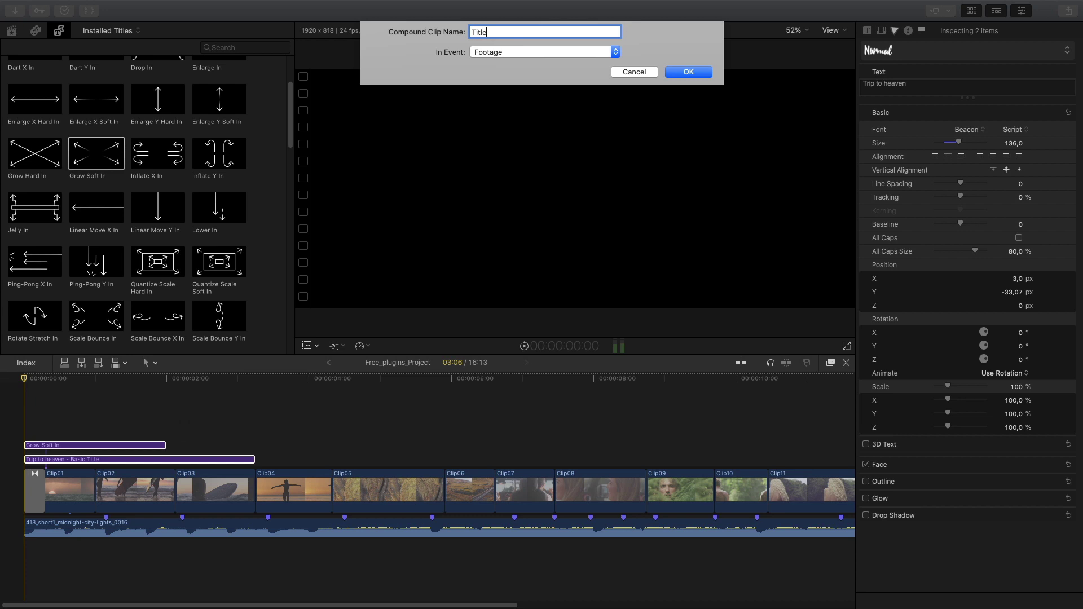
{"action": "key", "text": "Return"}
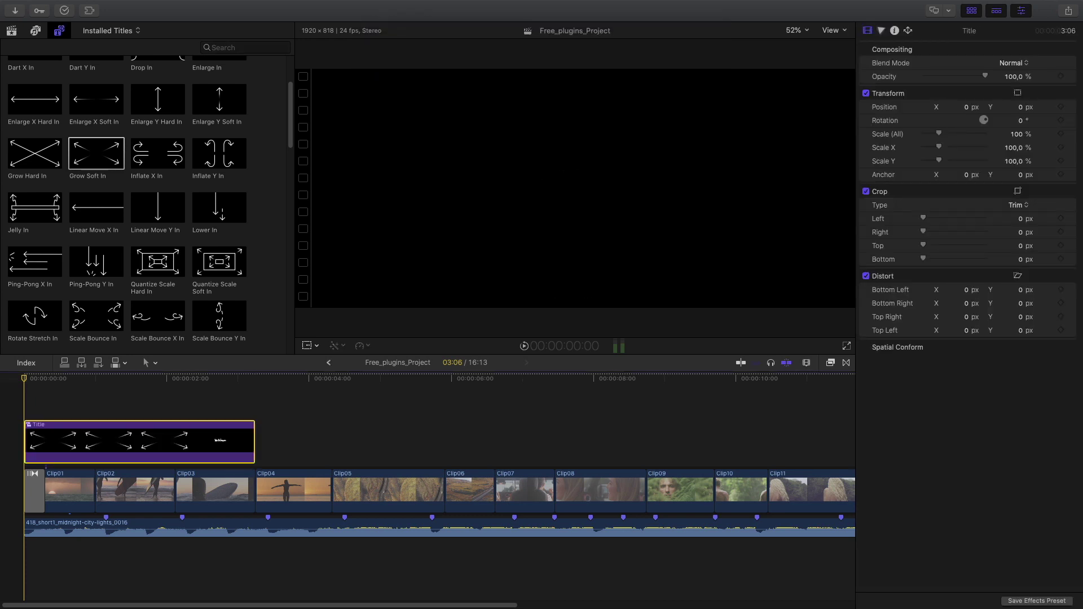
{"action": "key", "text": "space"}
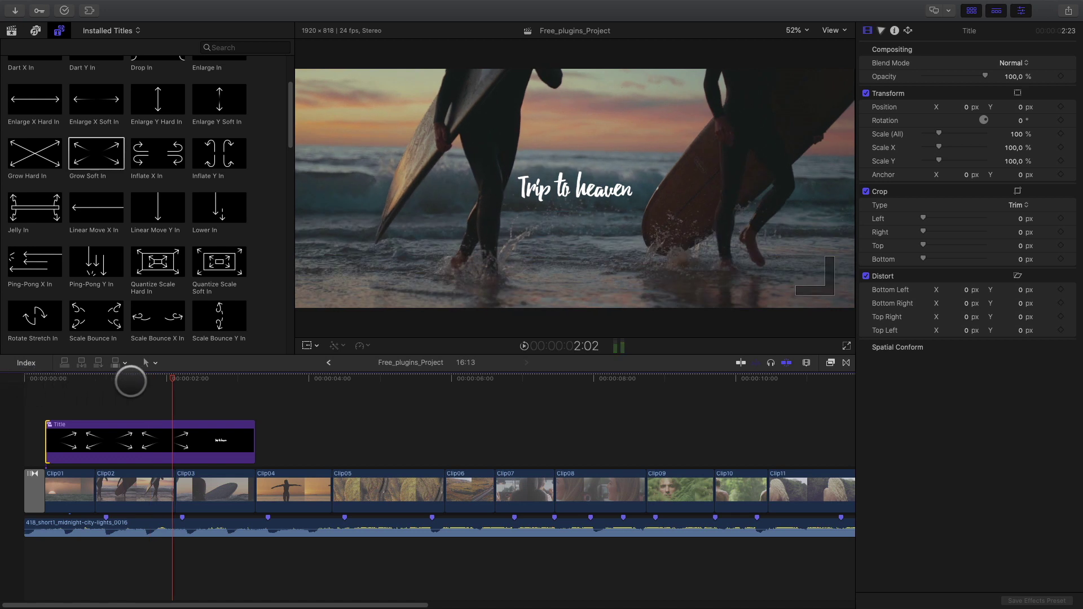
{"action": "mouse_move", "coordinate": [130, 382]}
{"action": "left_mouse_down"}
{"action": "mouse_move", "coordinate": [59, 385]}
{"action": "mouse_move", "coordinate": [171, 388]}
{"action": "left_mouse_up"}
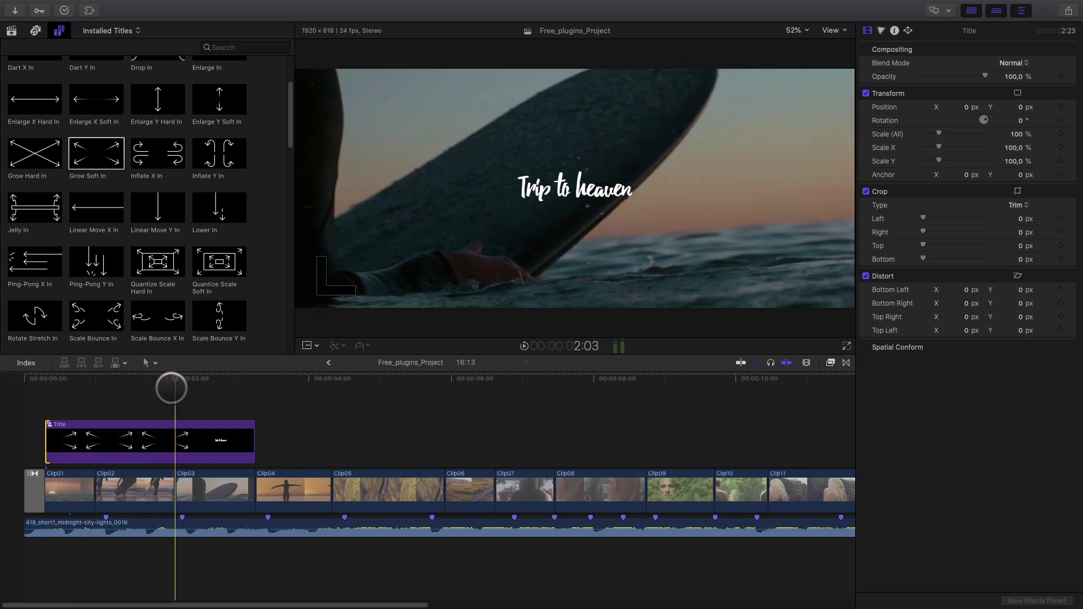
{"action": "key", "text": "c"}
{"action": "left_click", "coordinate": [967, 11]}
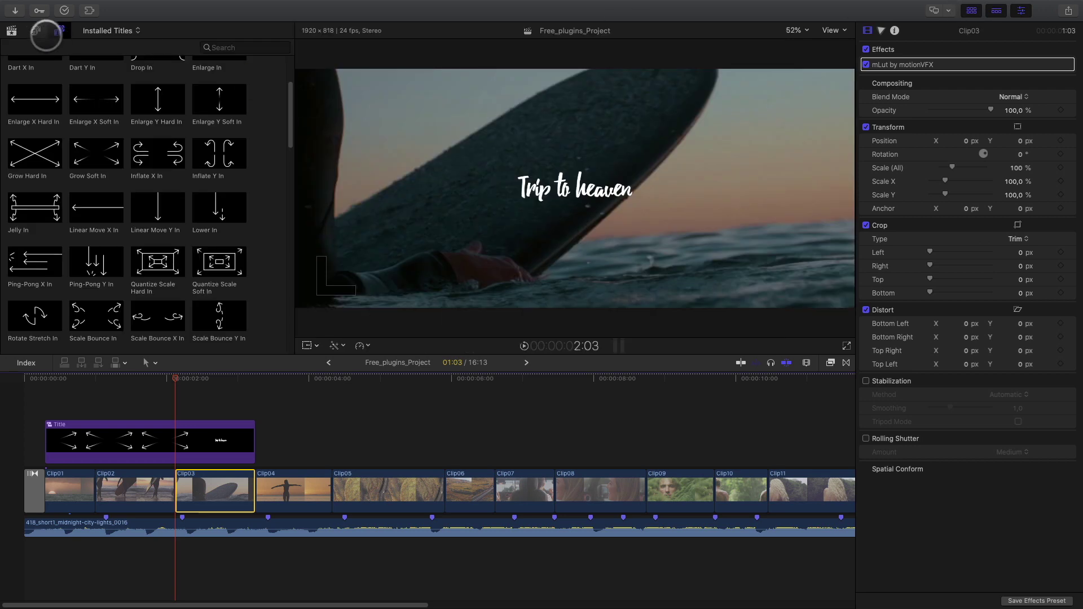
- Show the title categories, open mVertigo, and hide the sidebar to widen the grid
{"action": "left_click", "coordinate": [58, 30]}
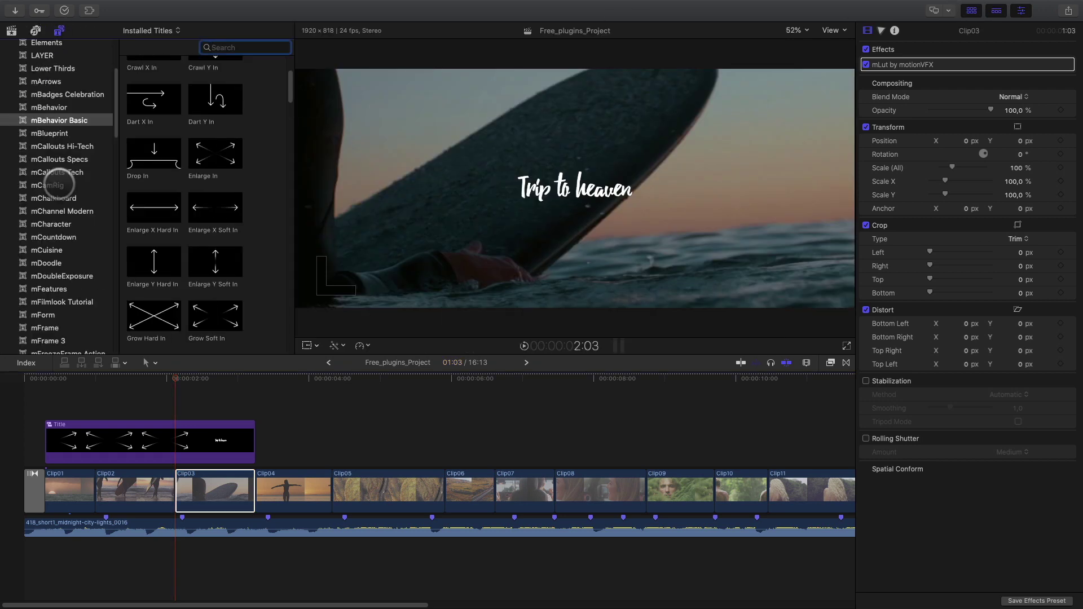
{"action": "scroll", "coordinate": [59, 184], "scroll_direction": "down", "scroll_amount": 4}
{"action": "scroll", "coordinate": [59, 185], "scroll_direction": "down", "scroll_amount": 3}
{"action": "scroll", "coordinate": [59, 184], "scroll_direction": "down", "scroll_amount": 2}
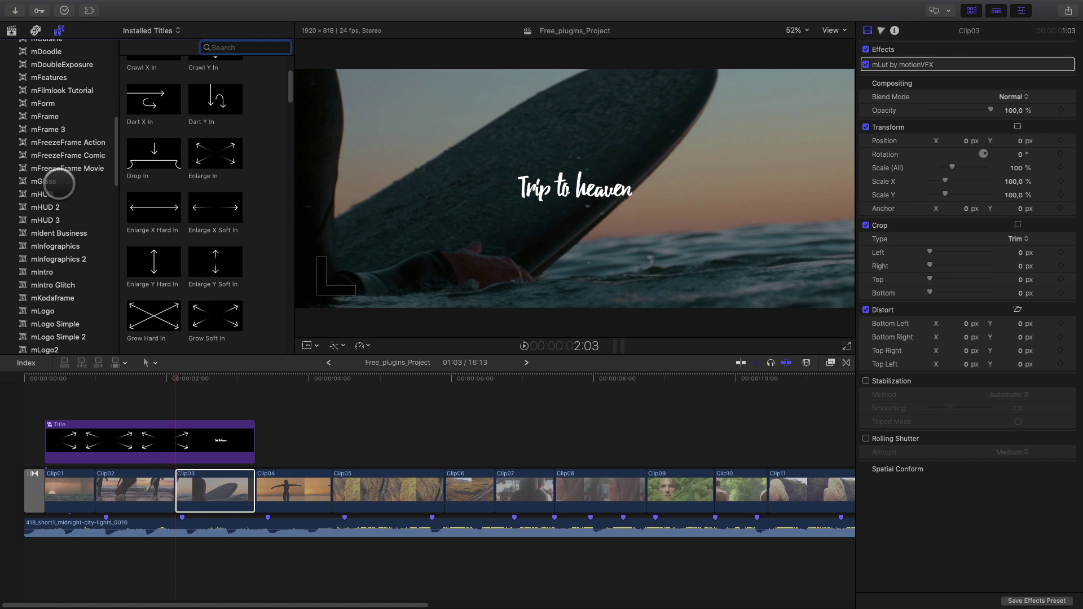
{"action": "scroll", "coordinate": [59, 184], "scroll_direction": "down", "scroll_amount": 3}
{"action": "scroll", "coordinate": [51, 225], "scroll_direction": "down", "scroll_amount": 3}
{"action": "scroll", "coordinate": [48, 242], "scroll_direction": "down", "scroll_amount": 3}
{"action": "scroll", "coordinate": [45, 327], "scroll_direction": "down", "scroll_amount": 3}
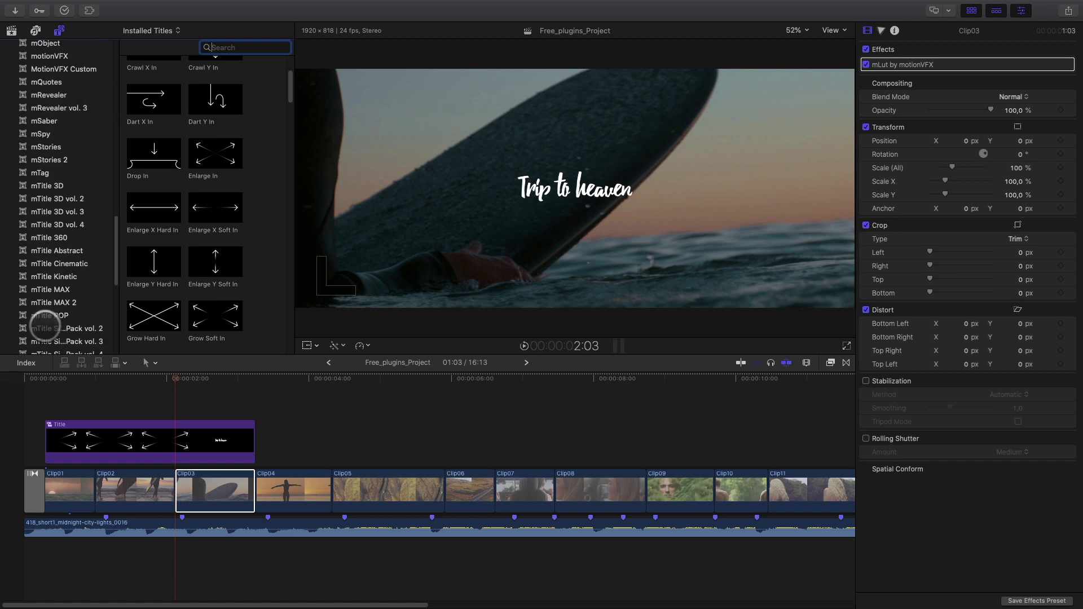
{"action": "scroll", "coordinate": [45, 328], "scroll_direction": "down", "scroll_amount": 5}
{"action": "left_click", "coordinate": [39, 248]}
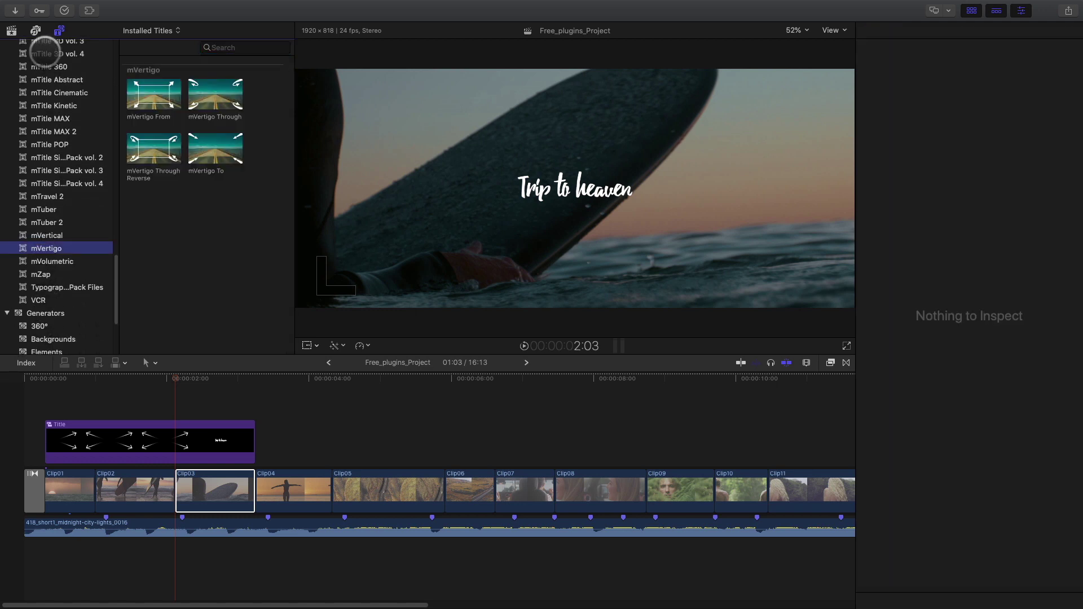
{"action": "left_click", "coordinate": [59, 30]}
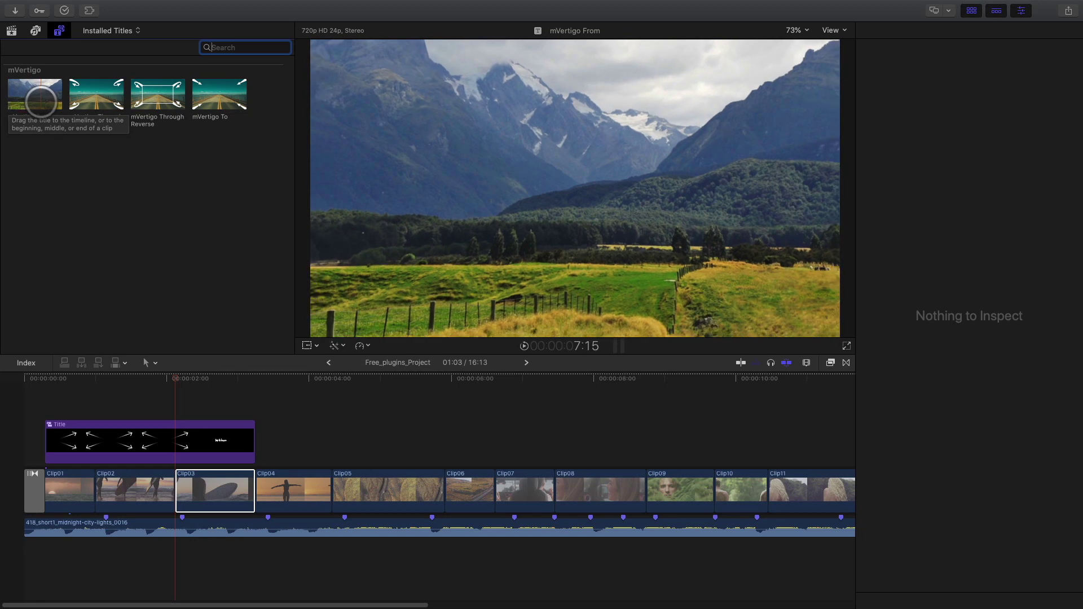
- Place mVertigo From at the start of Clip03 and bring up its settings
{"action": "left_click_drag", "start_coordinate": [41, 102], "coordinate": [190, 401]}
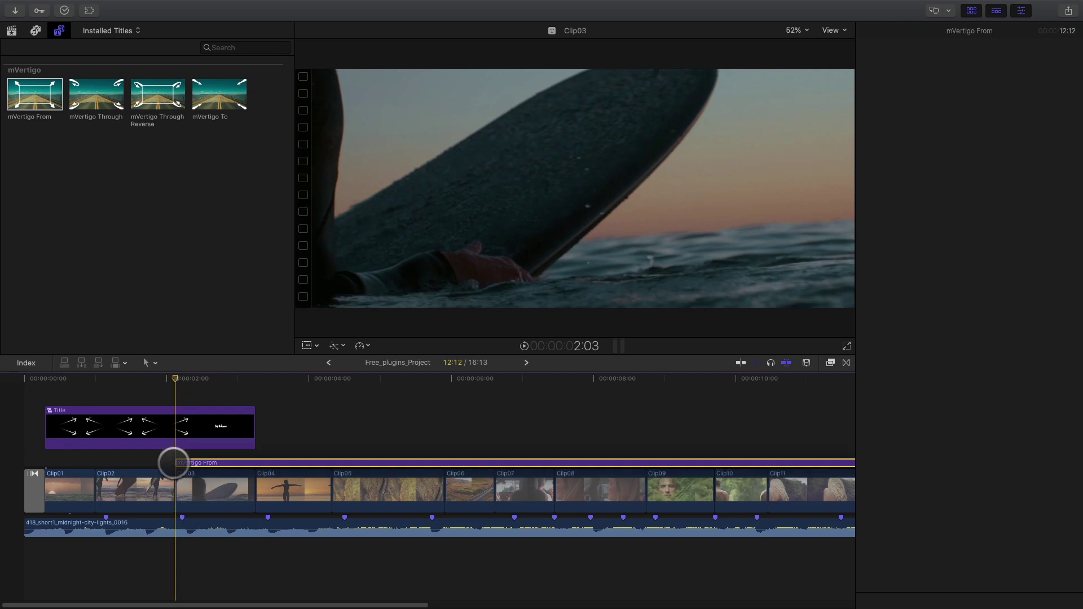
{"action": "left_click_drag", "start_coordinate": [190, 401], "coordinate": [172, 459]}
{"action": "left_click_drag", "start_coordinate": [175, 379], "coordinate": [202, 379]}
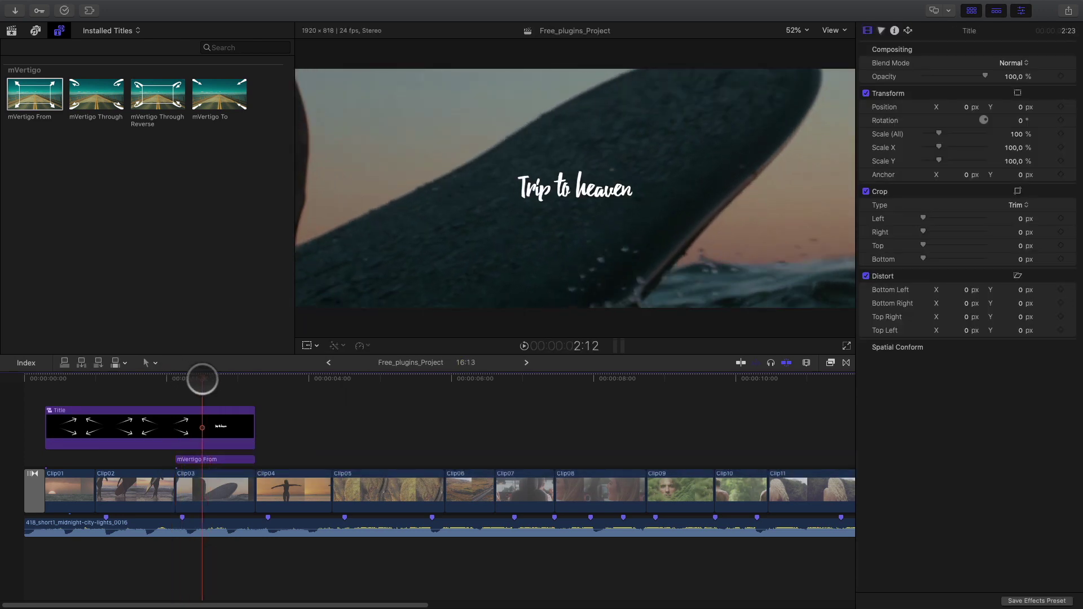
{"action": "left_click", "coordinate": [211, 460]}
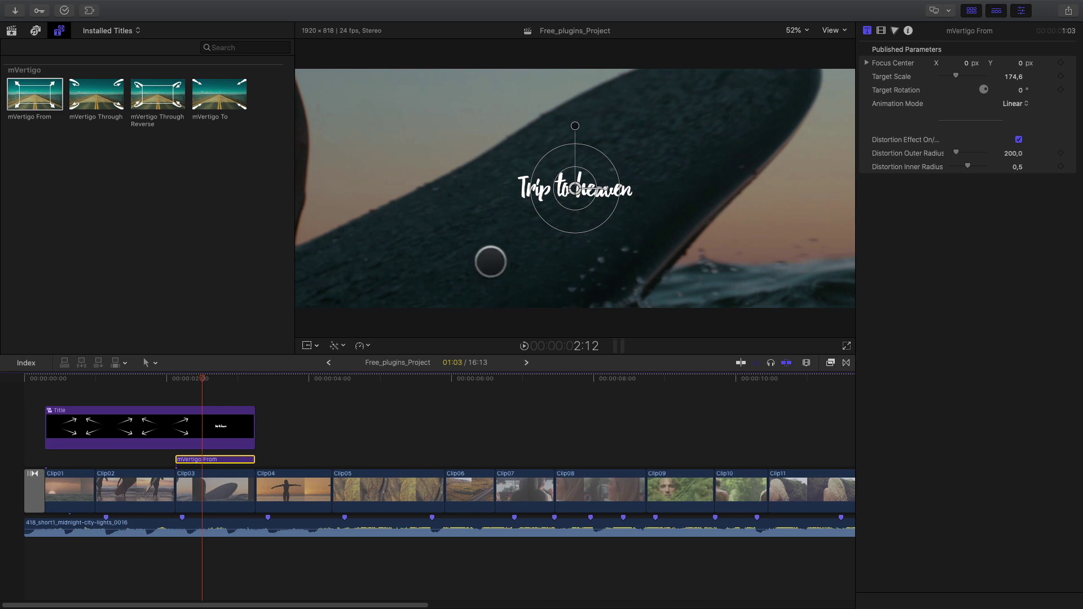
{"action": "mouse_move", "coordinate": [575, 188]}
{"action": "left_mouse_down"}
{"action": "mouse_move", "coordinate": [604, 247]}
{"action": "mouse_move", "coordinate": [599, 138]}
{"action": "left_mouse_up"}
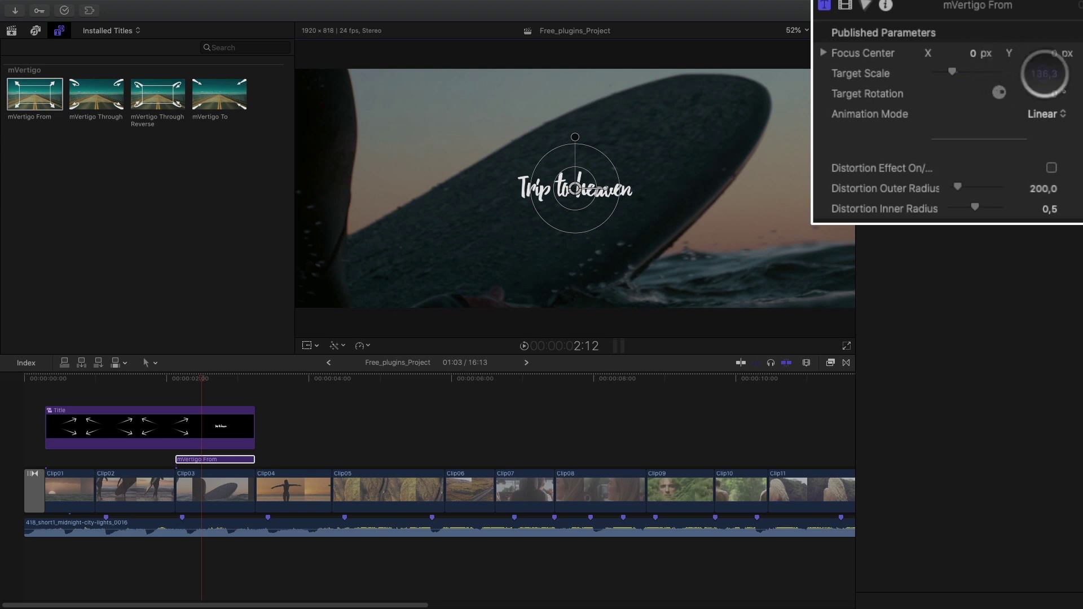
- Set mVertigo From's Target Scale to 141 and Animation Mode to Ease Out
{"action": "left_click_drag", "start_coordinate": [1044, 73], "coordinate": [1041, 73]}
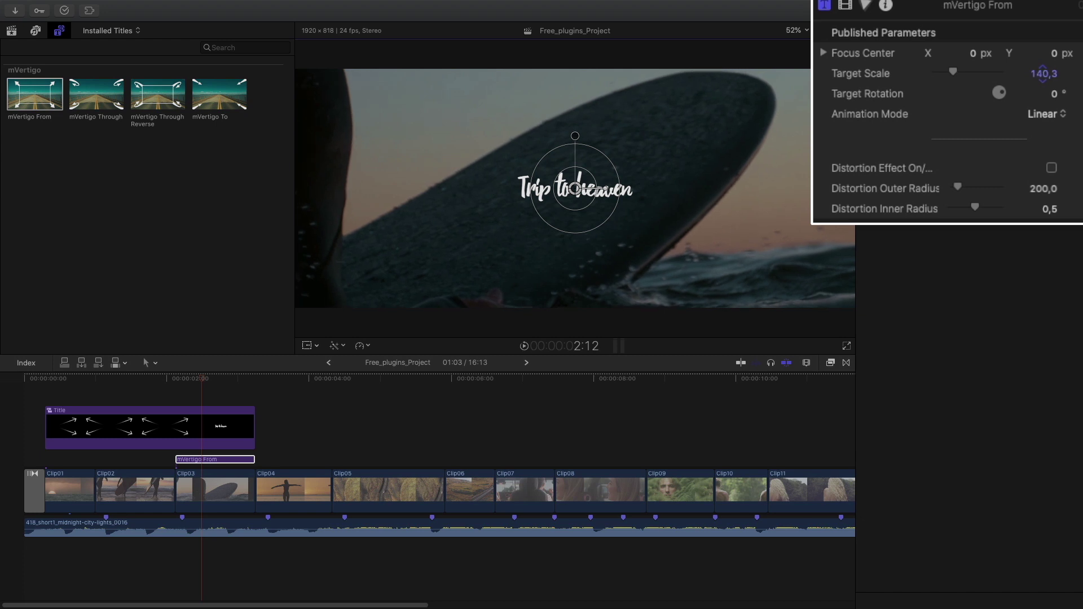
{"action": "left_click_drag", "start_coordinate": [1041, 73], "coordinate": [1041, 72]}
{"action": "key", "text": "slash"}
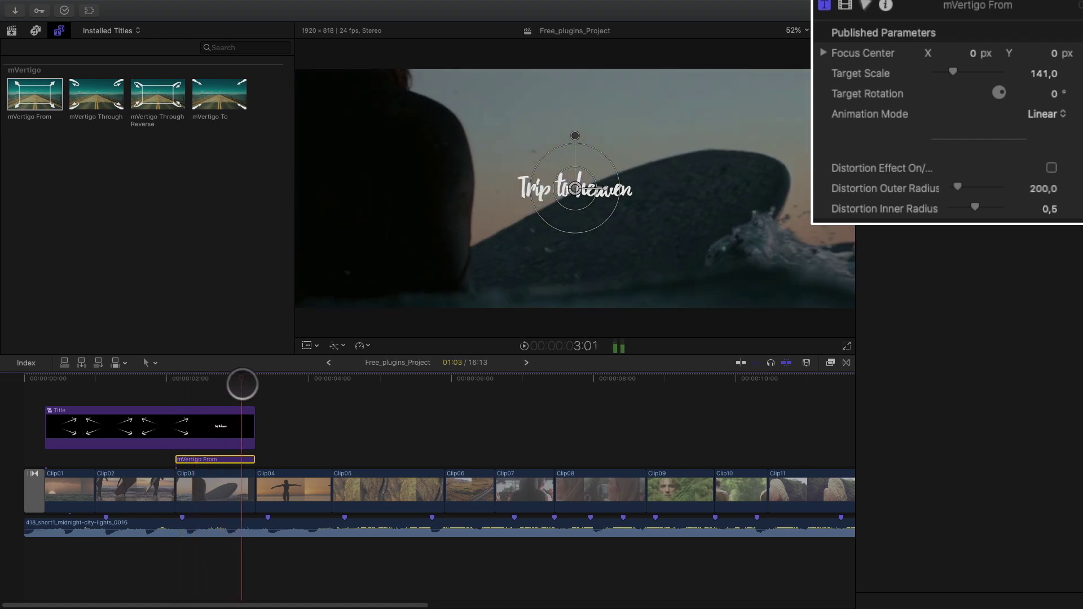
{"action": "left_click", "coordinate": [1044, 114]}
{"action": "left_click", "coordinate": [1048, 144]}
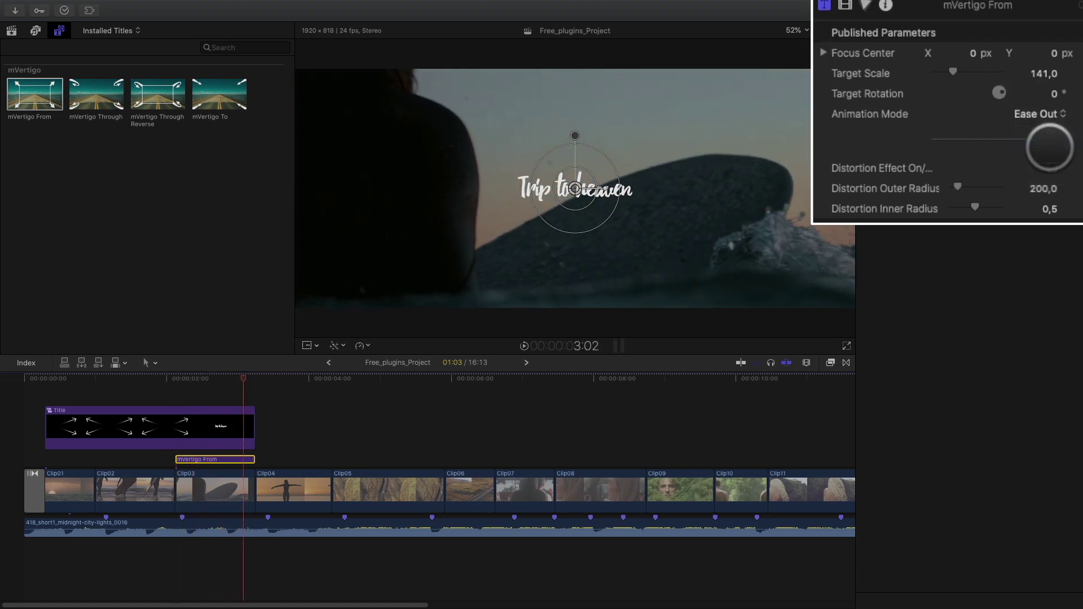
{"action": "left_click_drag", "start_coordinate": [245, 378], "coordinate": [175, 379]}
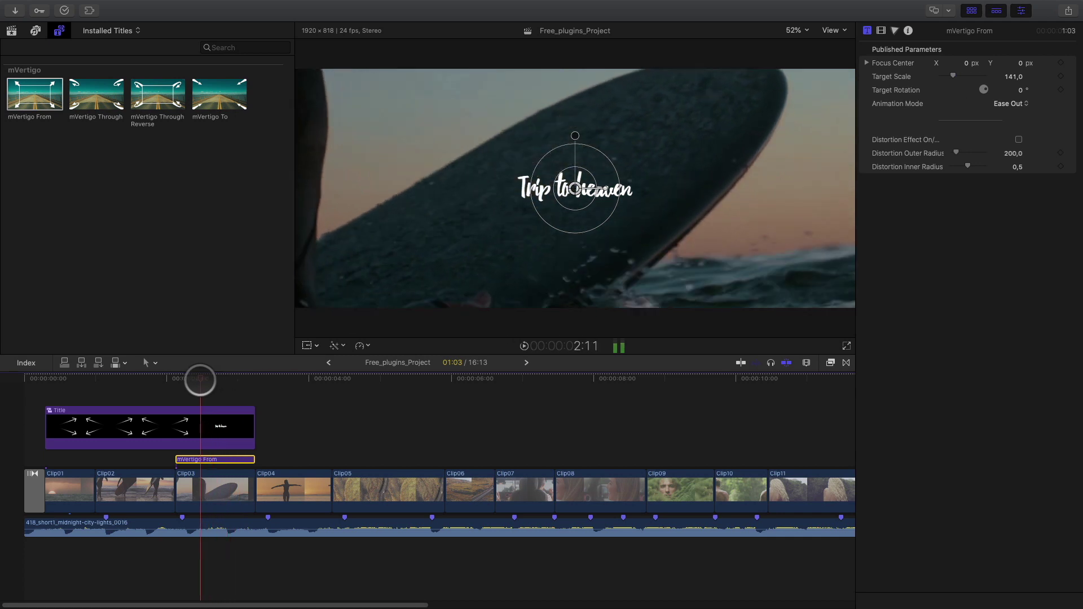
- Review the vertigo transition, then select Clip10 to show its mLut and mLight Diffuse 06 settings
{"action": "key", "text": "space"}
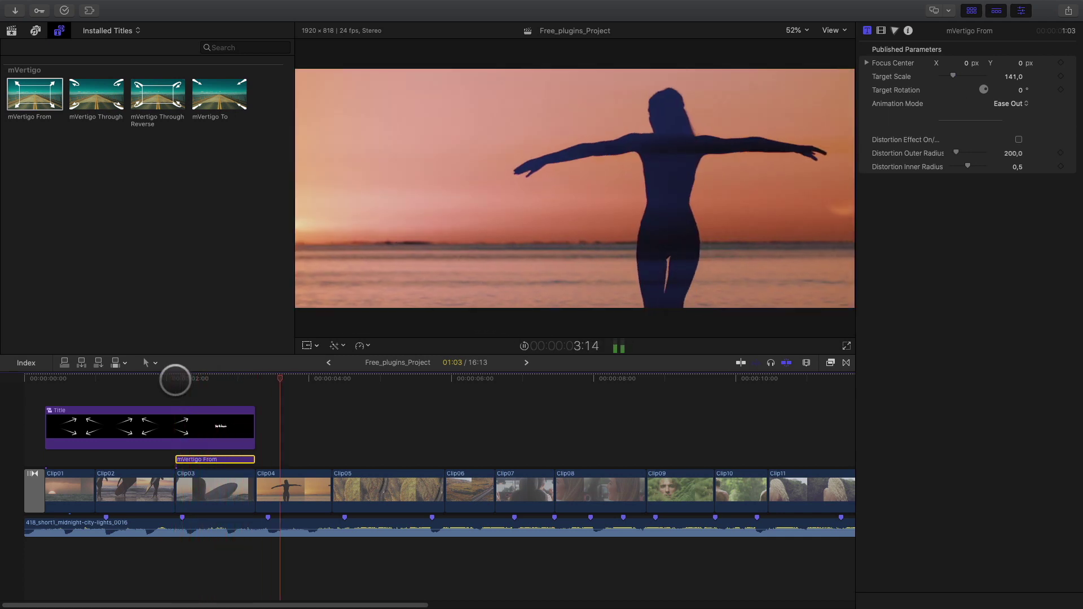
{"action": "left_click", "coordinate": [175, 379]}
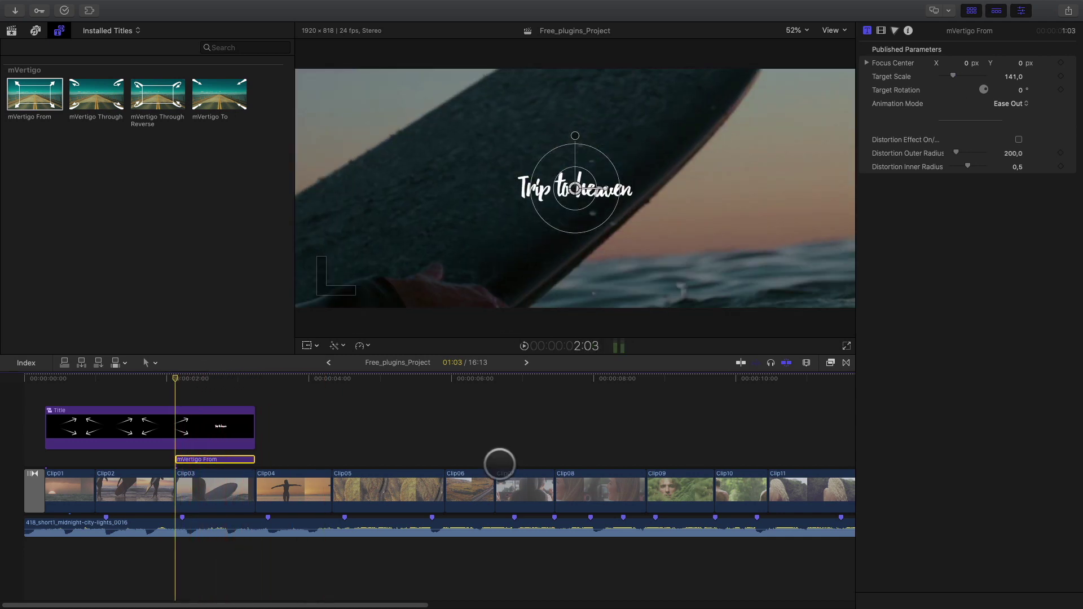
{"action": "scroll", "coordinate": [486, 462], "scroll_direction": "right", "scroll_amount": 5}
{"action": "scroll", "coordinate": [485, 463], "scroll_direction": "right", "scroll_amount": 1}
{"action": "scroll", "coordinate": [486, 462], "scroll_direction": "right", "scroll_amount": 3}
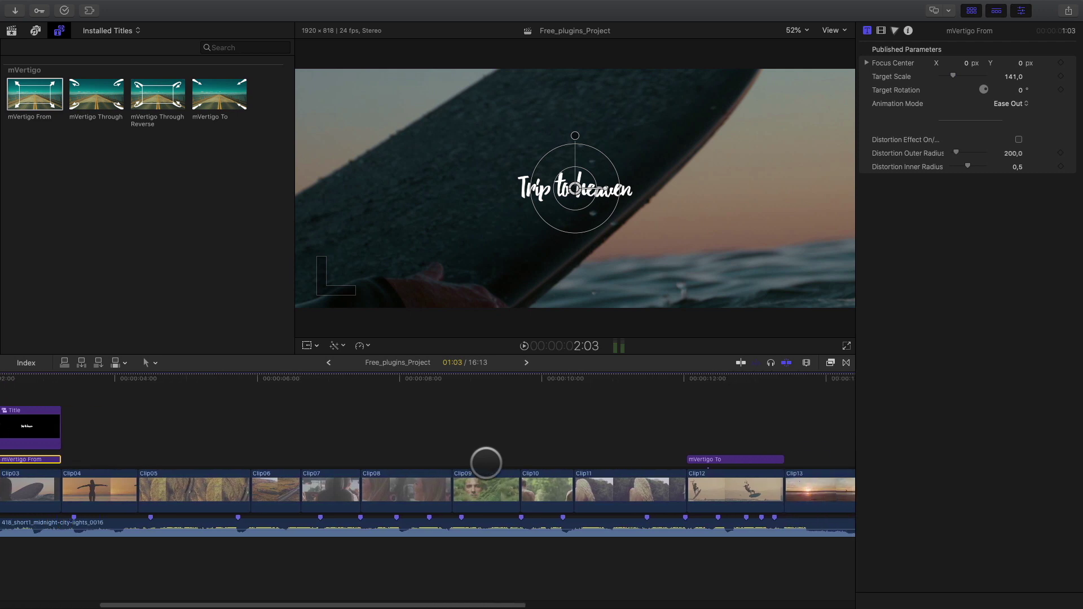
{"action": "left_click_drag", "start_coordinate": [458, 378], "coordinate": [573, 372]}
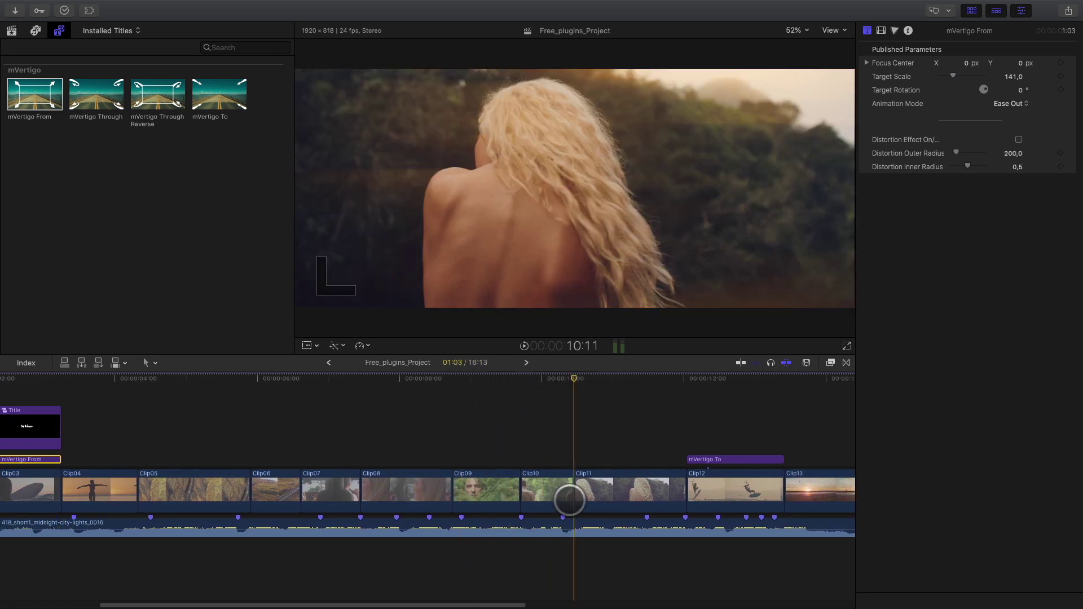
{"action": "left_click", "coordinate": [571, 496]}
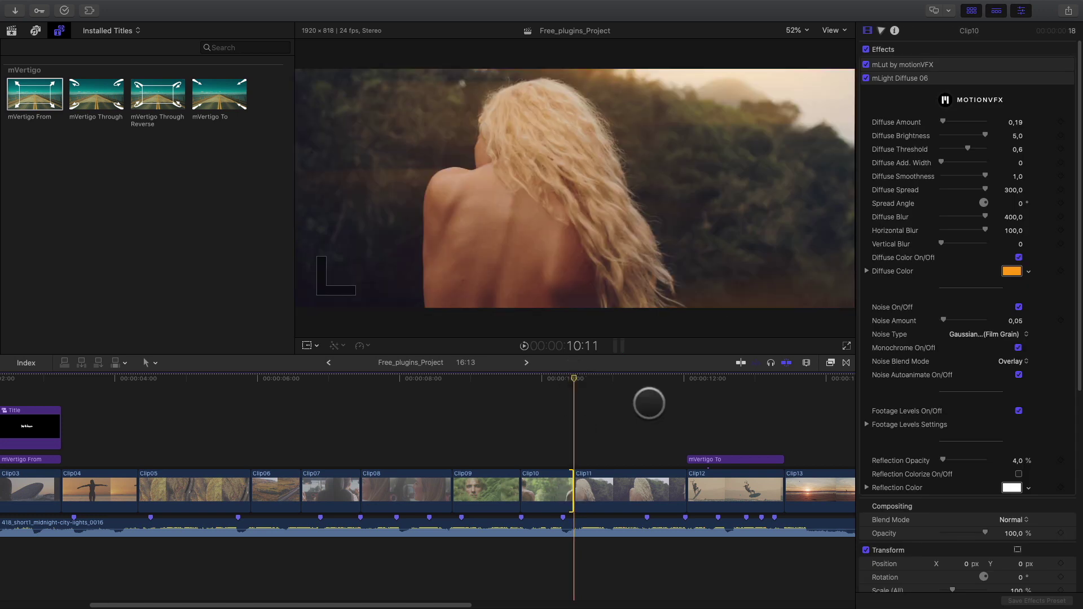
{"action": "left_click", "coordinate": [845, 363]}
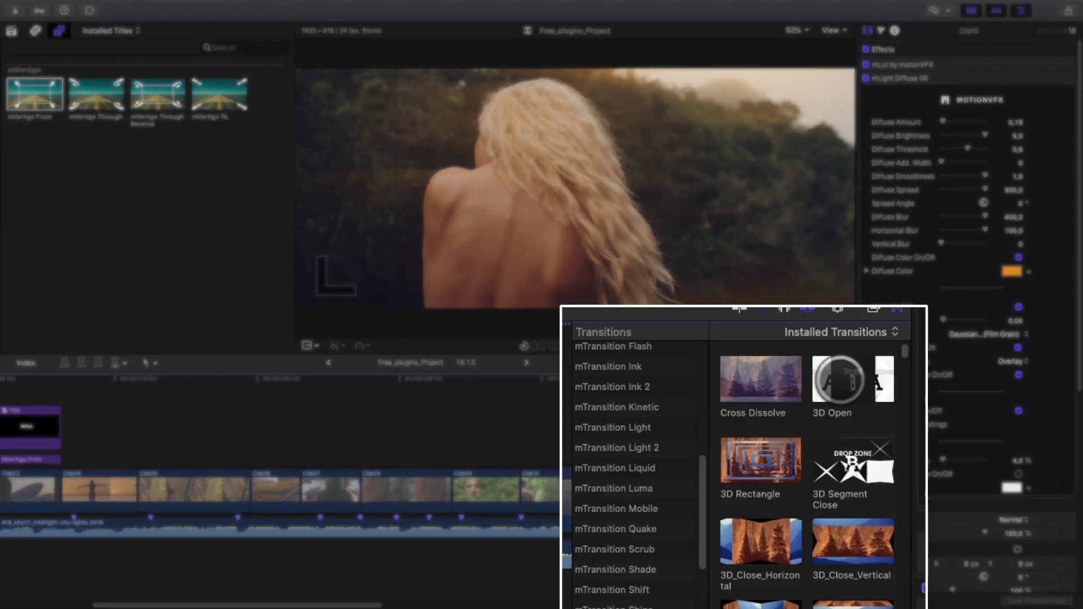
- Place the mTransition Luma transition between Clip10 and Clip11
{"action": "left_click", "coordinate": [598, 488]}
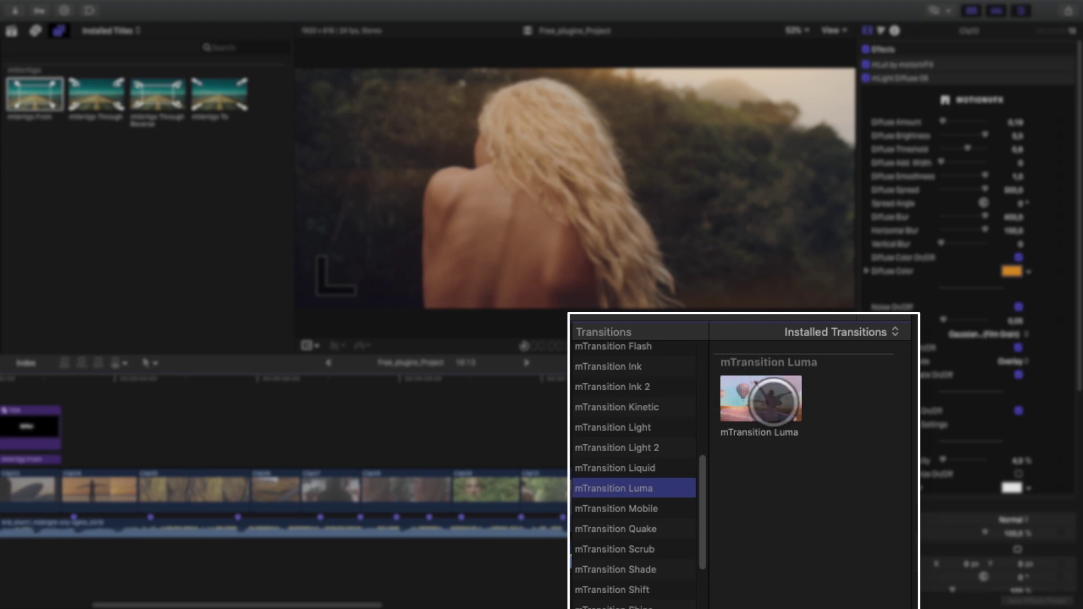
{"action": "left_click", "coordinate": [755, 426]}
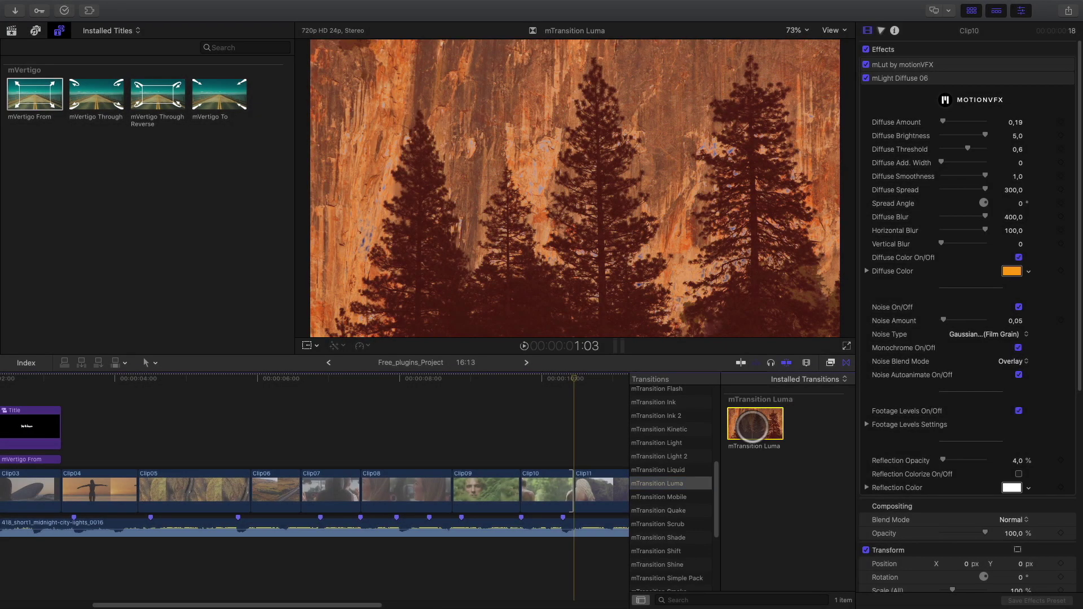
{"action": "left_click_drag", "start_coordinate": [755, 427], "coordinate": [573, 474]}
- Play back the Luma transition and switch its Mode to Shadows
{"action": "left_click", "coordinate": [845, 362]}
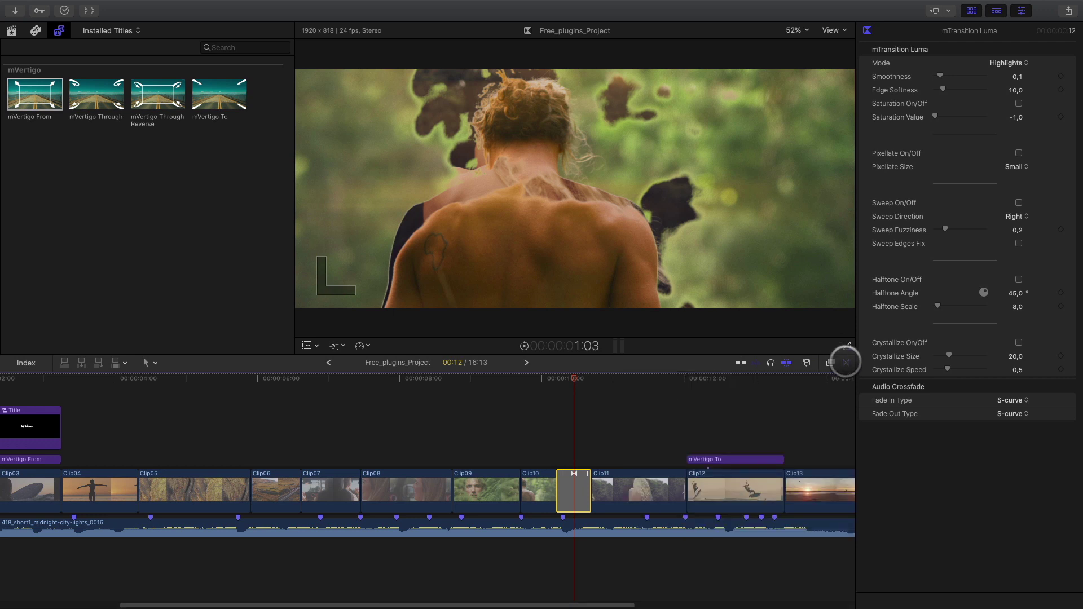
{"action": "left_click", "coordinate": [557, 378]}
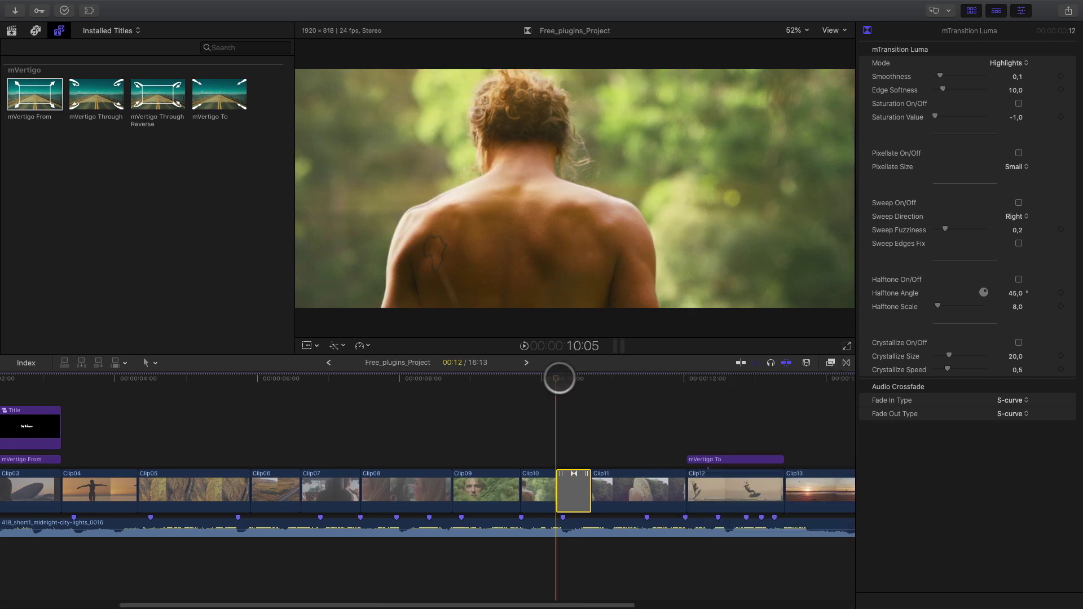
{"action": "key", "text": "space"}
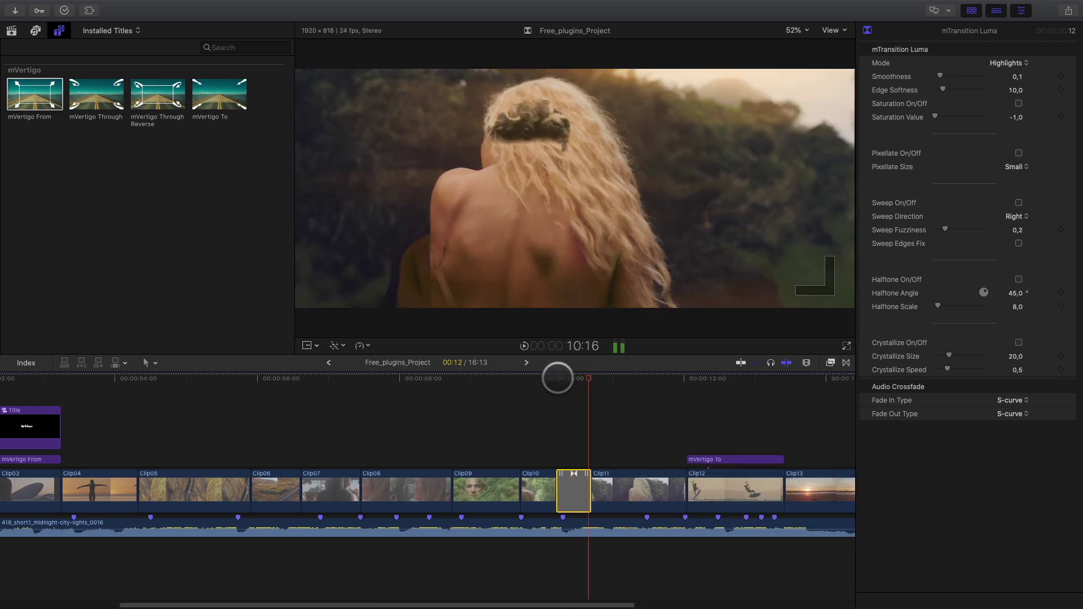
{"action": "left_click", "coordinate": [573, 376]}
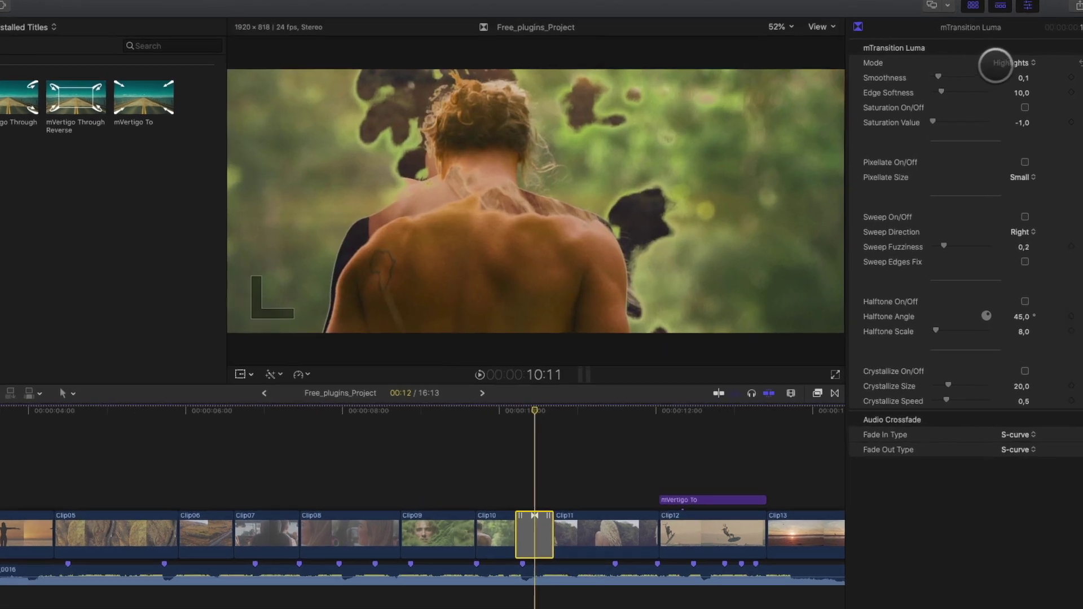
{"action": "left_click", "coordinate": [1001, 63]}
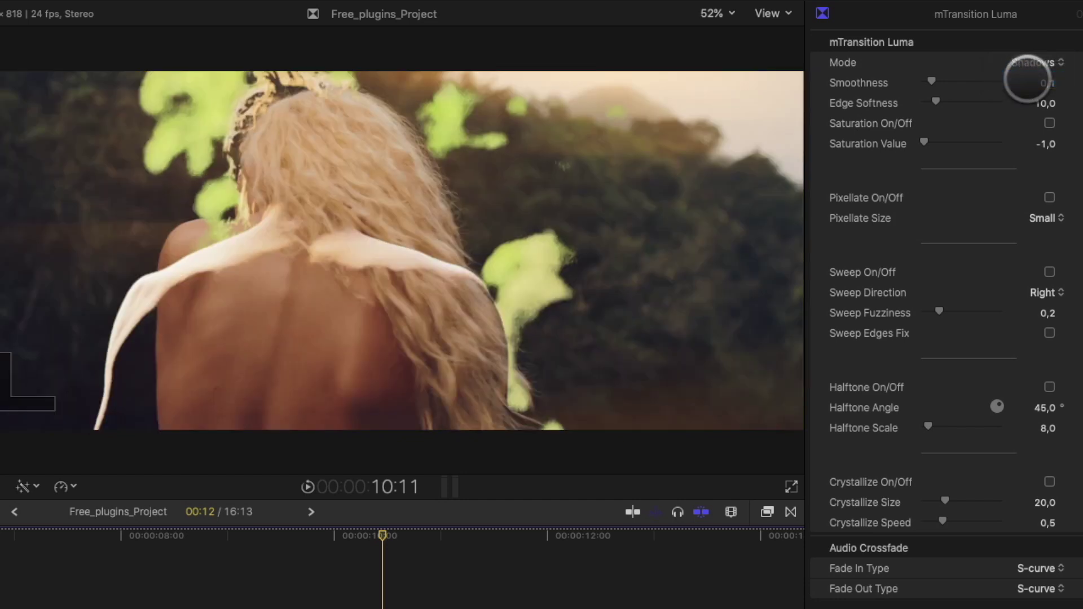
- Step frame by frame through the Luma transition and set its Mode to Highlights
{"action": "key", "text": "Left"}
{"action": "key", "text": "Left"}
{"action": "key", "text": "Left"}
{"action": "key", "text": "Left"}
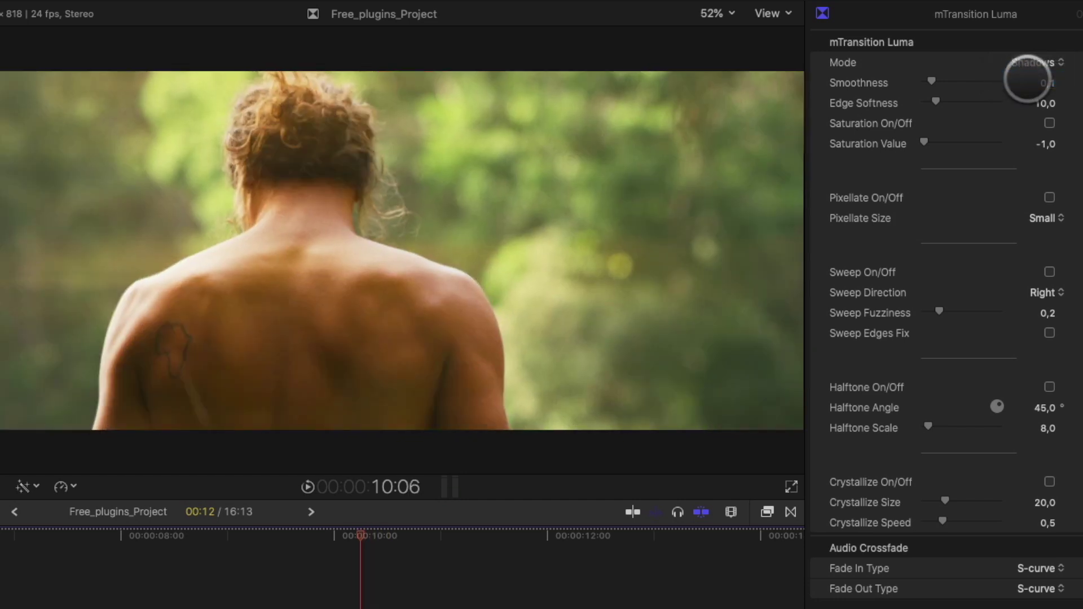
{"action": "key", "text": "Left"}
{"action": "key", "text": "Right"}
{"action": "key", "text": "Right"}
{"action": "key", "text": "Right"}
{"action": "key", "text": "Right"}
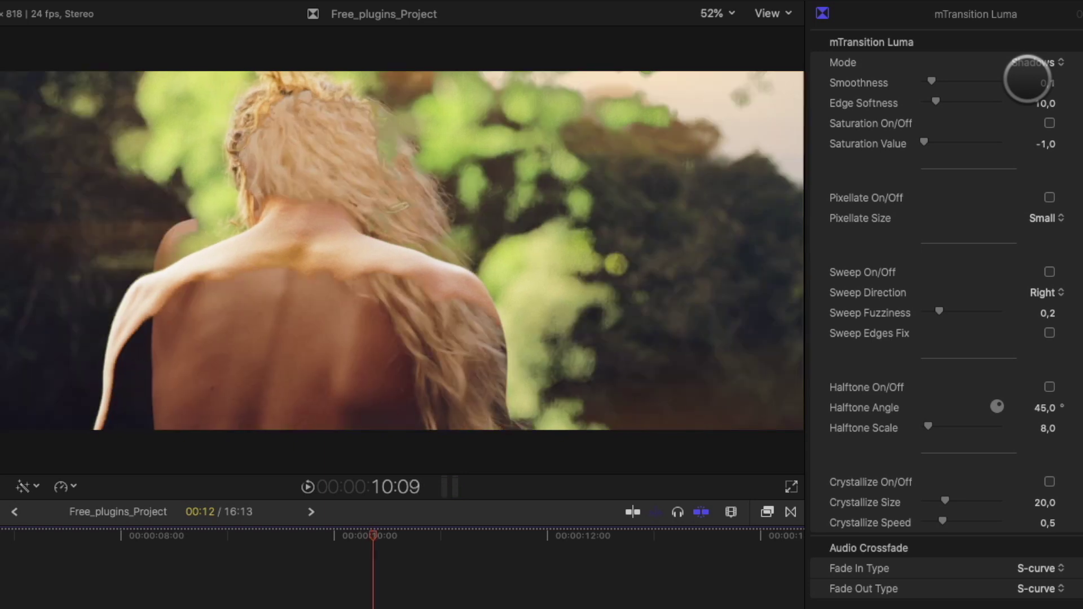
{"action": "key", "text": "Right"}
{"action": "key", "text": "Right"}
{"action": "key", "text": "Left"}
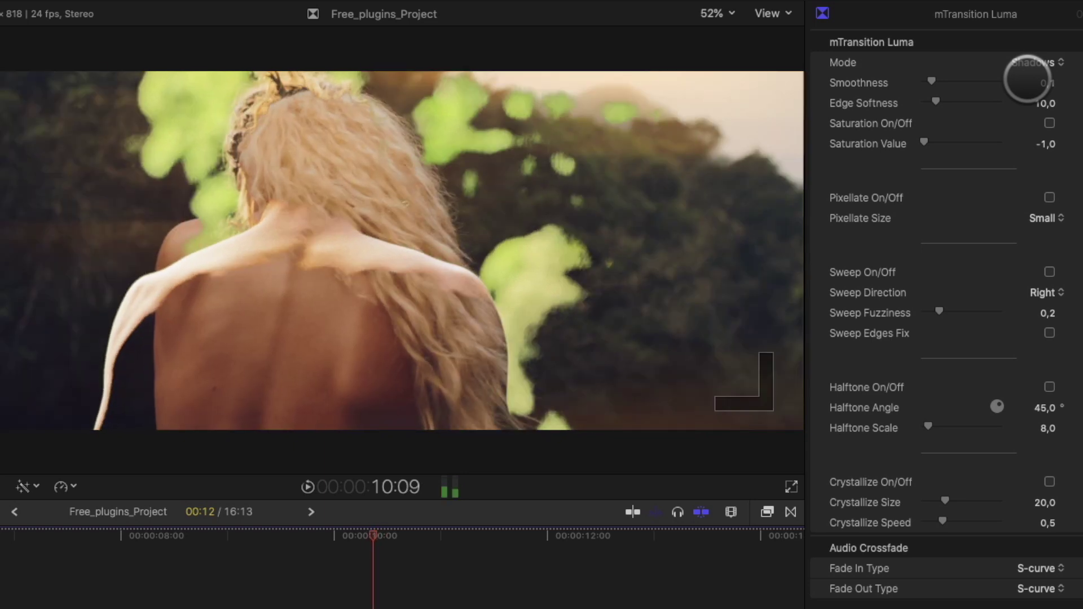
{"action": "key", "text": "Left"}
{"action": "key", "text": "Left"}
{"action": "key", "text": "Left"}
{"action": "key", "text": "Right"}
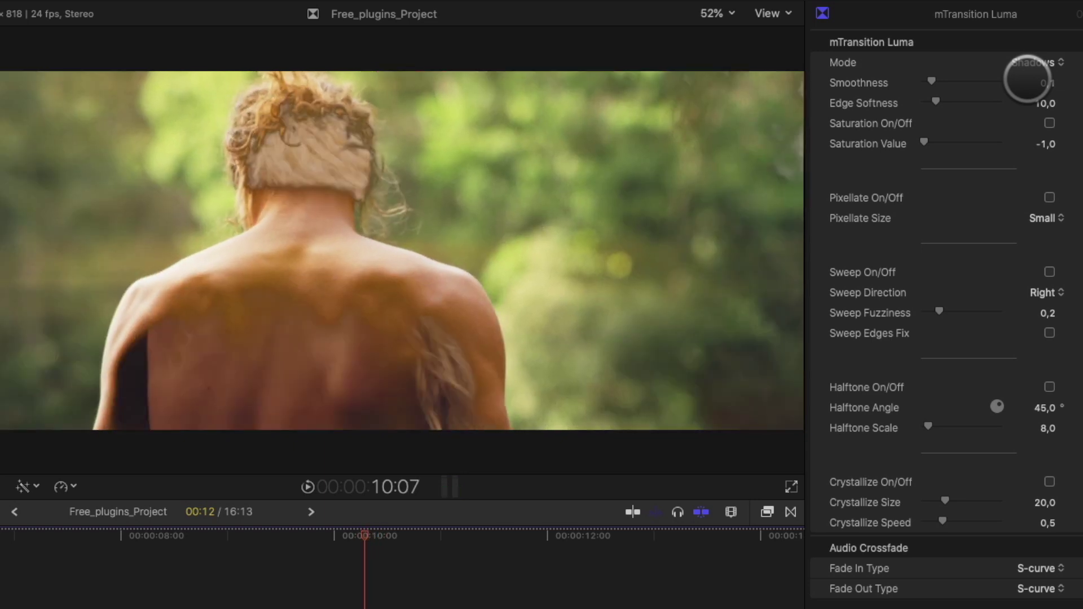
{"action": "left_click", "coordinate": [1030, 62]}
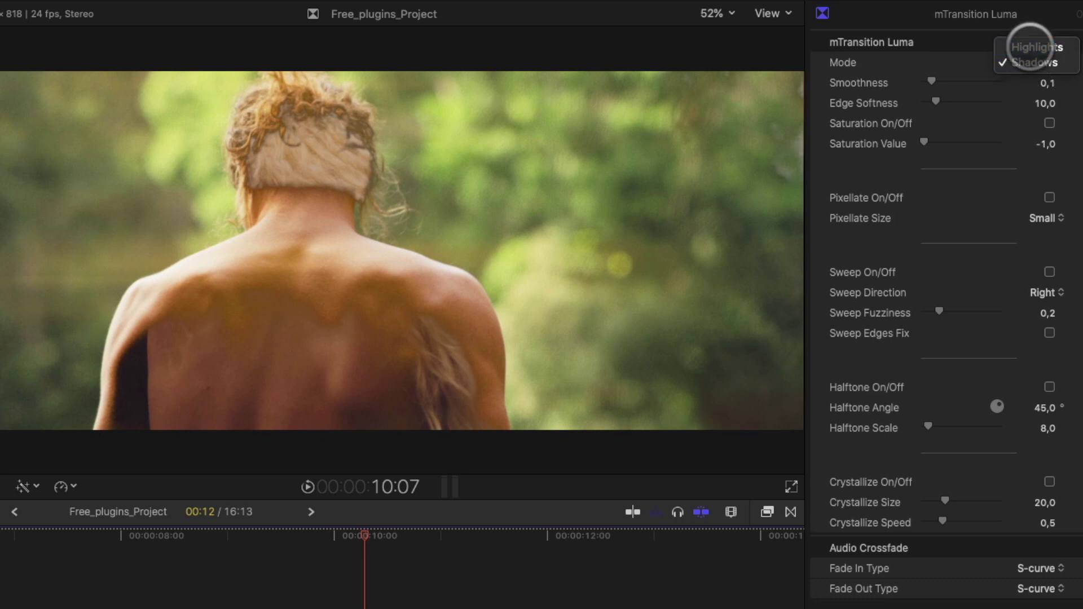
{"action": "left_click", "coordinate": [1029, 45]}
- Play the transition, then raise Edge Softness and bring it back to 10,0
{"action": "key", "text": "Right"}
{"action": "key", "text": "Right"}
{"action": "key", "text": "space"}
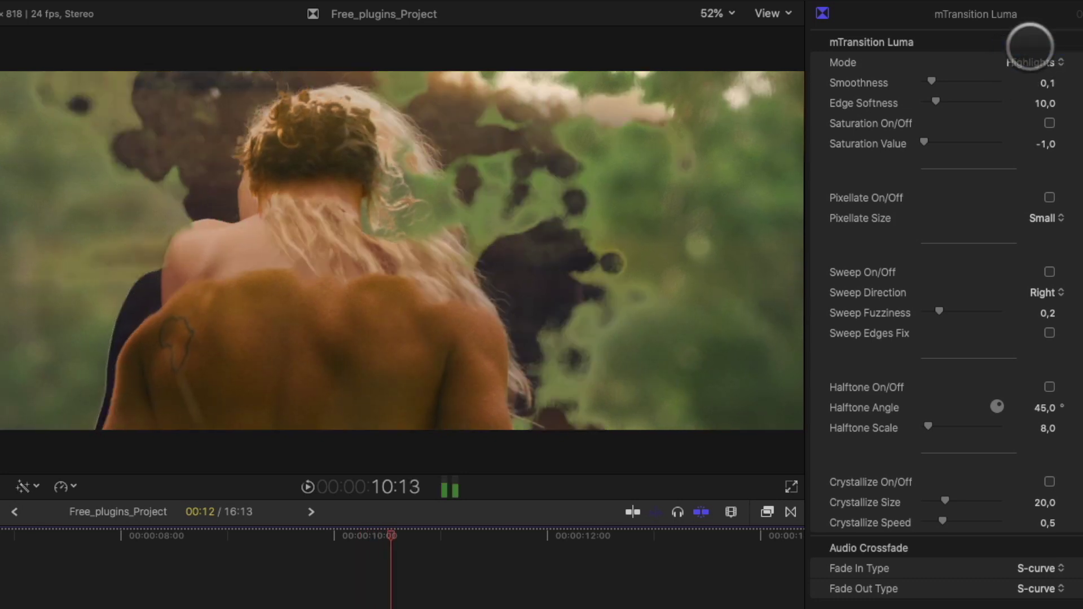
{"action": "key", "text": "slash"}
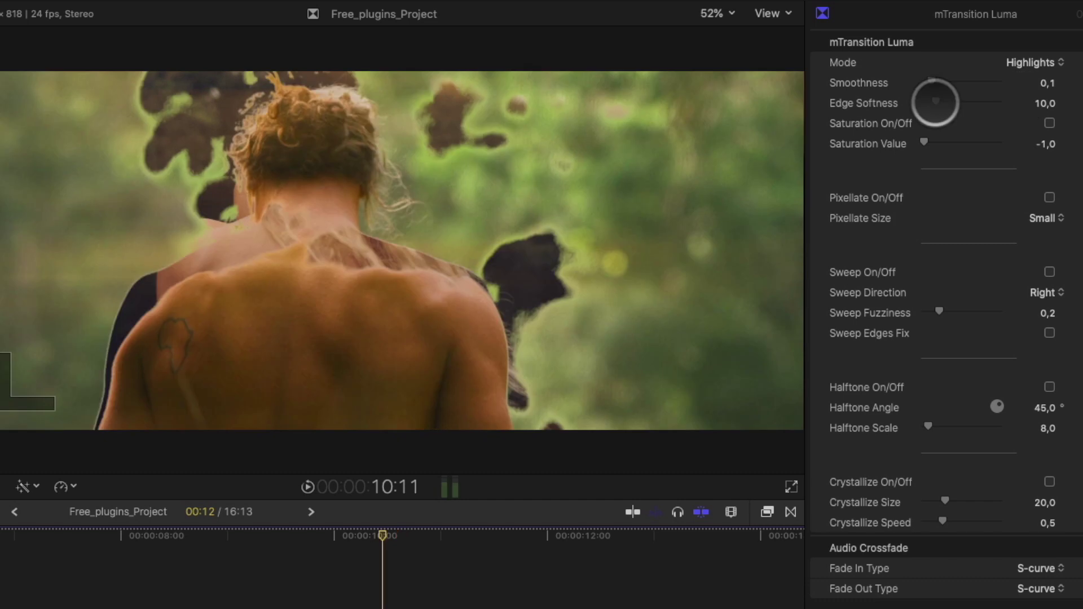
{"action": "left_click_drag", "start_coordinate": [948, 101], "coordinate": [1026, 95]}
{"action": "left_click_drag", "start_coordinate": [941, 112], "coordinate": [879, 116]}
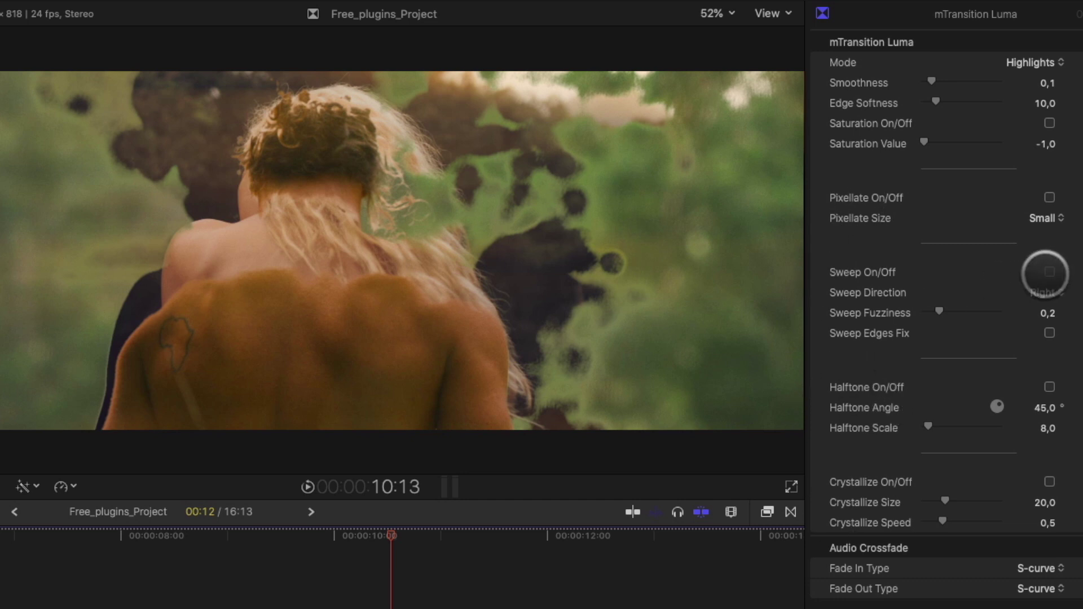
- Enable Pixellate and set its size to Medium, then Huge
{"action": "left_click", "coordinate": [1049, 196]}
{"action": "left_click", "coordinate": [1038, 217]}
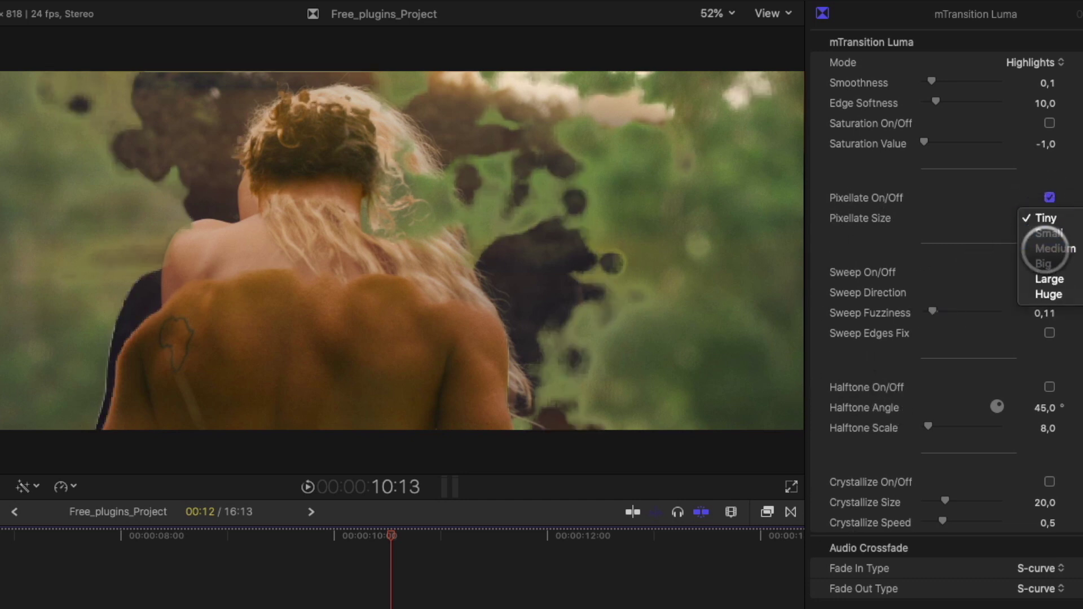
{"action": "left_click", "coordinate": [1039, 246]}
{"action": "left_click", "coordinate": [1037, 218]}
{"action": "left_click", "coordinate": [1039, 261]}
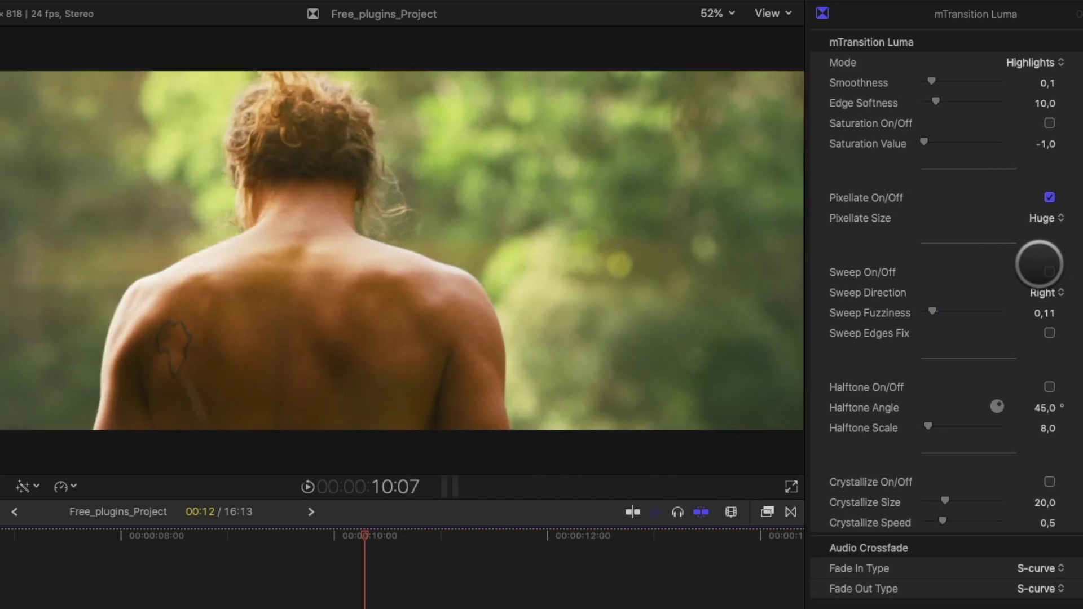
- Try the Sweep effect with adjusted fuzziness and direction Right, then turn it off
{"action": "left_click", "coordinate": [1049, 272]}
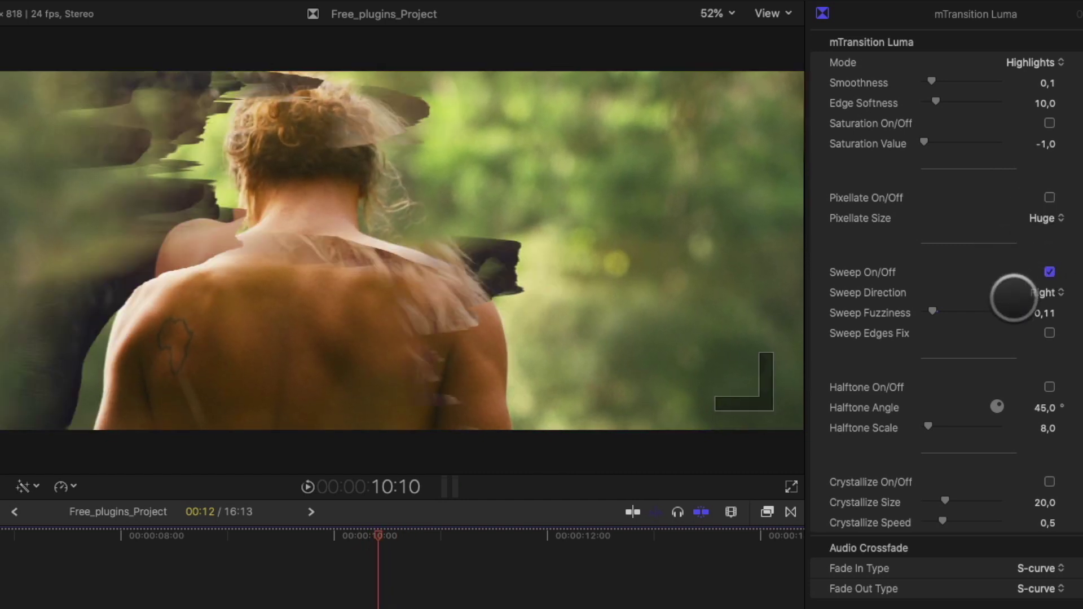
{"action": "left_click_drag", "start_coordinate": [932, 311], "coordinate": [986, 314]}
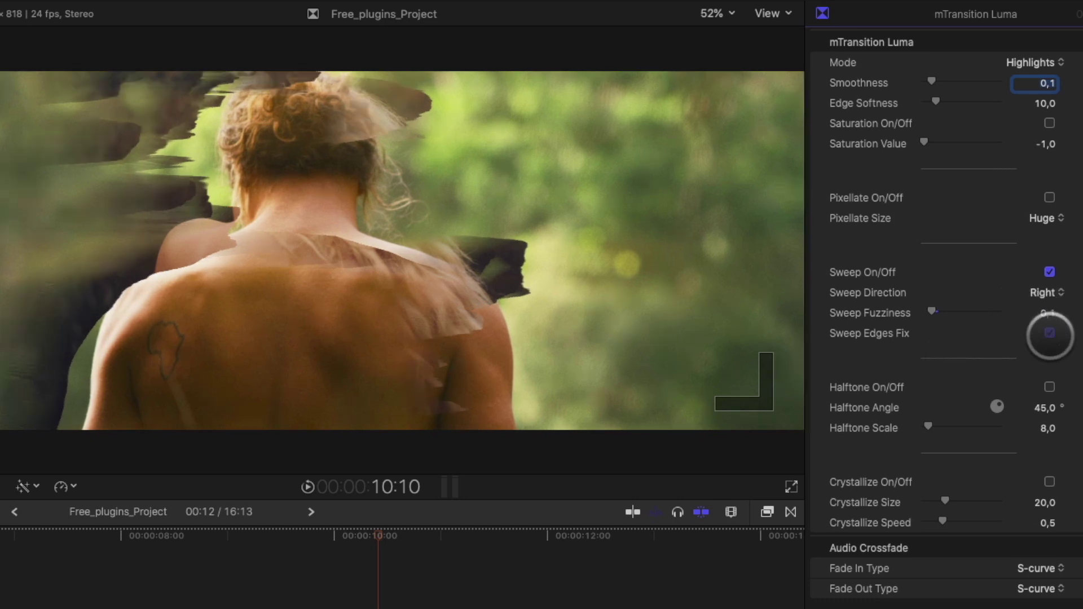
{"action": "left_click", "coordinate": [1046, 293]}
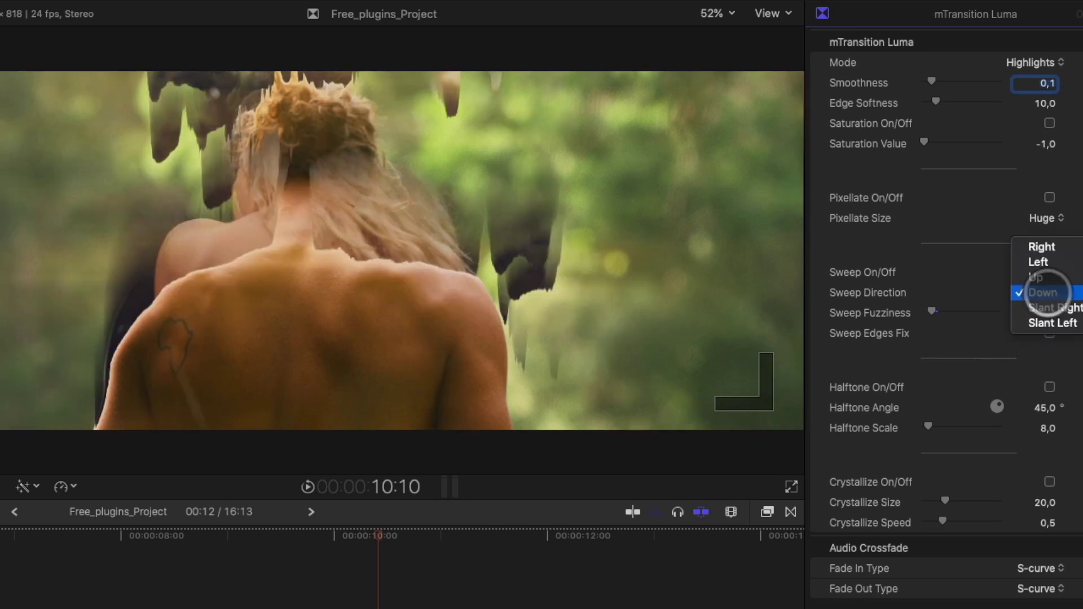
{"action": "left_click", "coordinate": [1041, 244]}
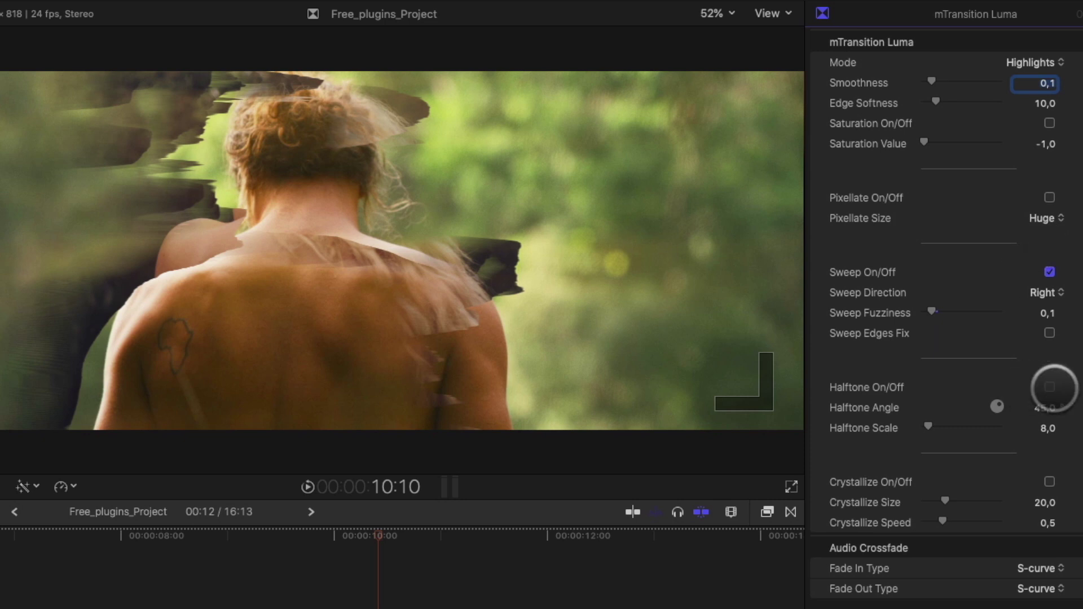
{"action": "left_click", "coordinate": [1049, 272]}
- Give Halftone scale 2,0 and angle 80,0, then enlarge Crystallize size to 45,0
{"action": "left_click", "coordinate": [1049, 387]}
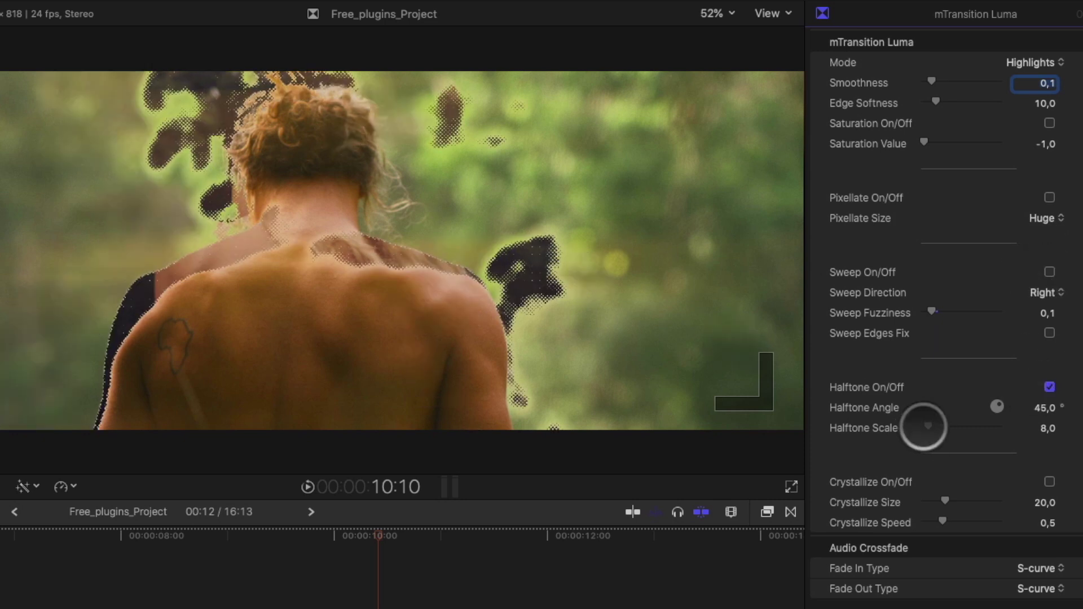
{"action": "left_click_drag", "start_coordinate": [976, 432], "coordinate": [877, 435]}
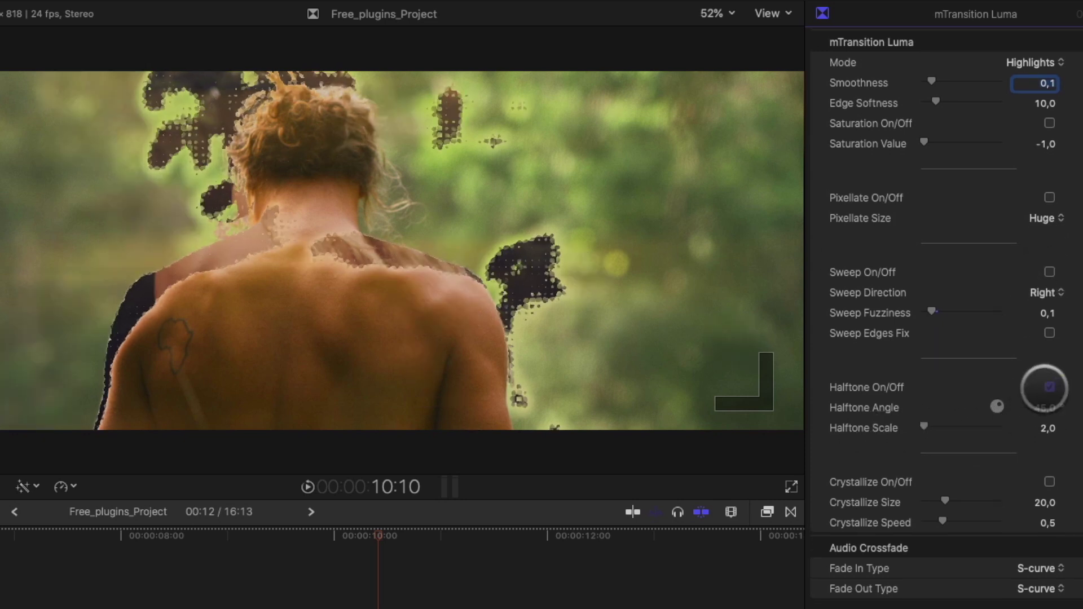
{"action": "left_click_drag", "start_coordinate": [1040, 387], "coordinate": [1044, 408]}
{"action": "left_click", "coordinate": [1049, 387]}
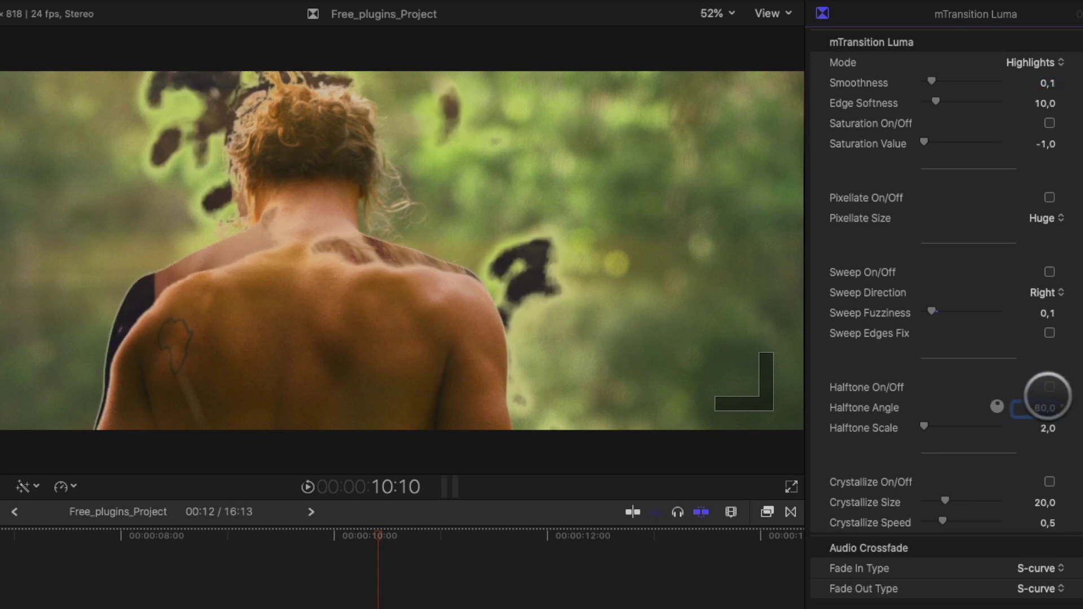
{"action": "left_click", "coordinate": [1048, 482]}
{"action": "mouse_move", "coordinate": [945, 501]}
{"action": "left_mouse_down"}
{"action": "mouse_move", "coordinate": [975, 500]}
{"action": "mouse_move", "coordinate": [948, 519]}
{"action": "left_mouse_up"}
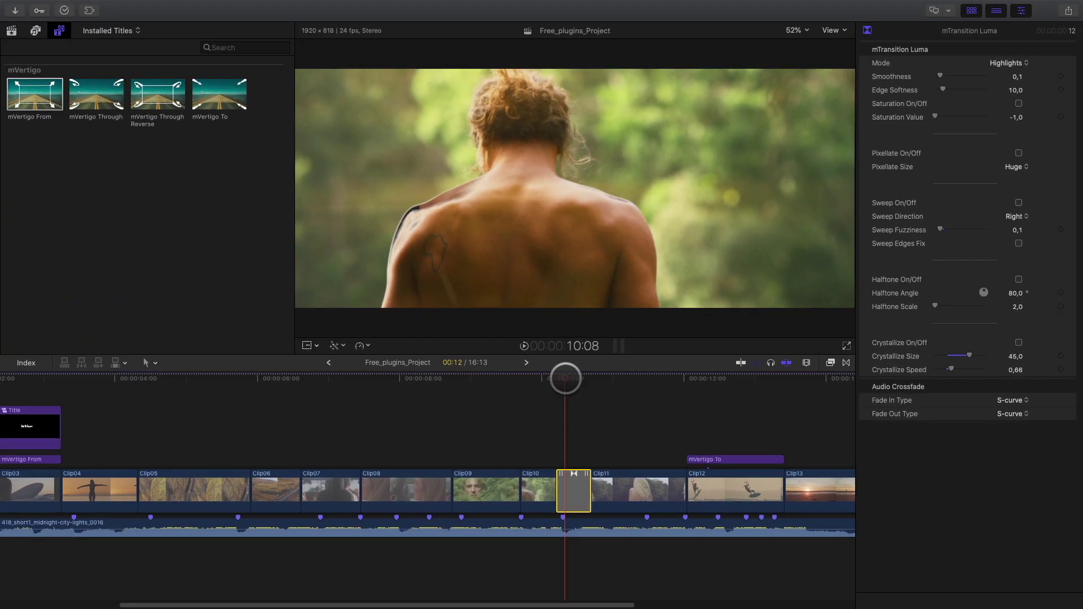
{"action": "key", "text": "l"}
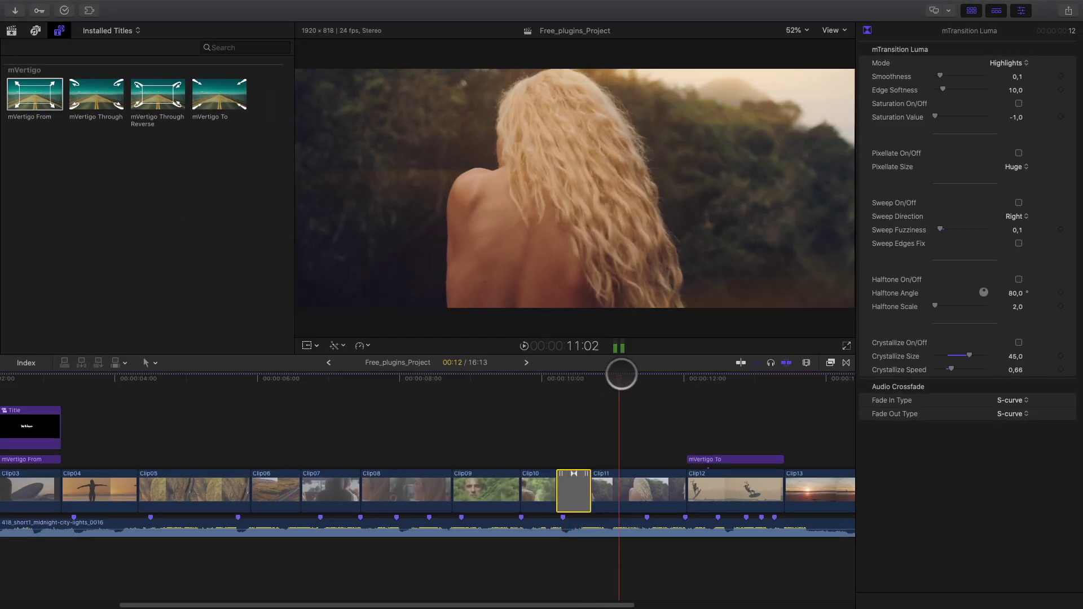
{"action": "left_click_drag", "start_coordinate": [620, 374], "coordinate": [525, 392]}
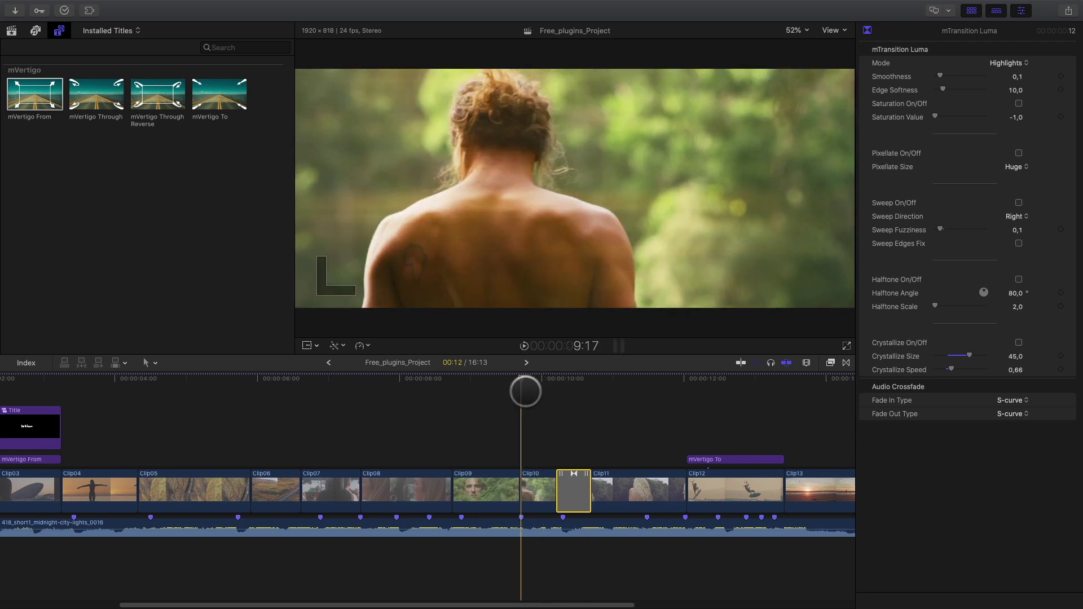